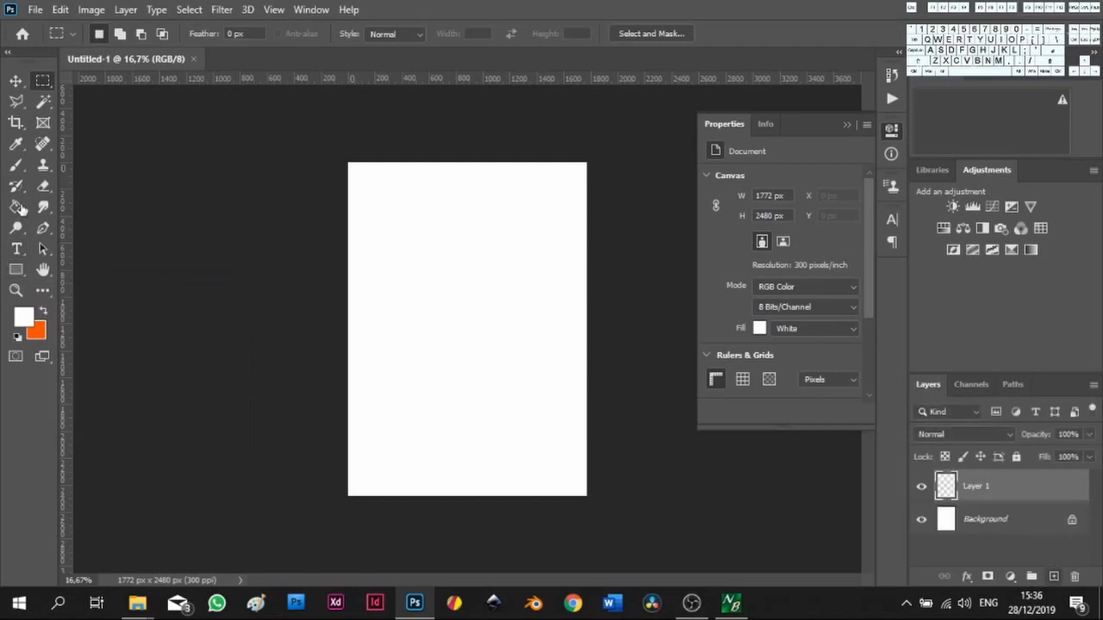
click(18, 208)
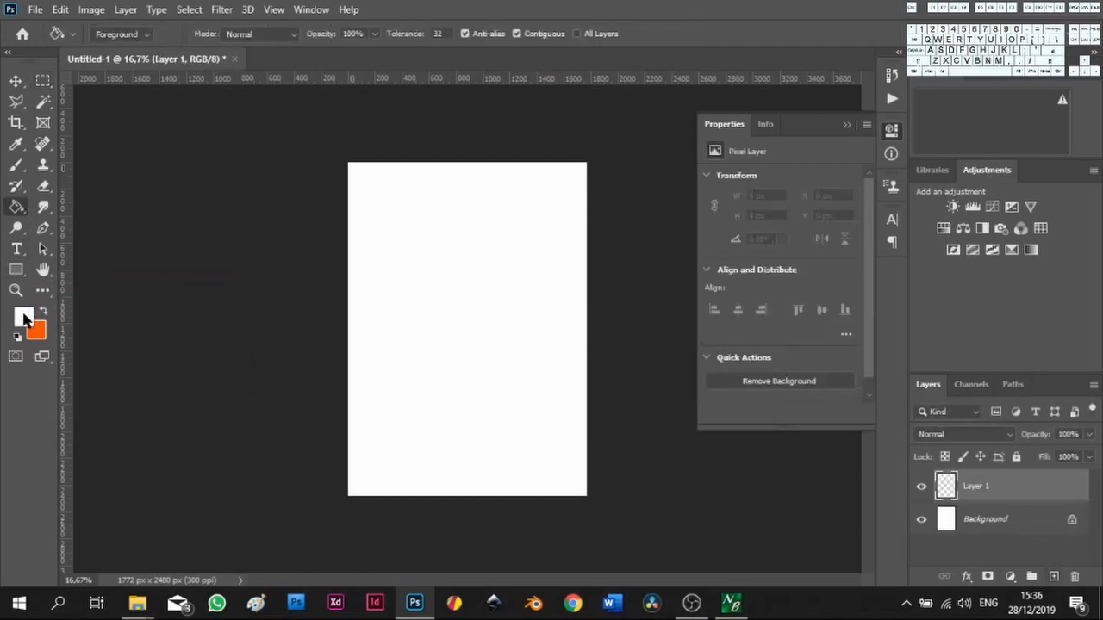
click(23, 317)
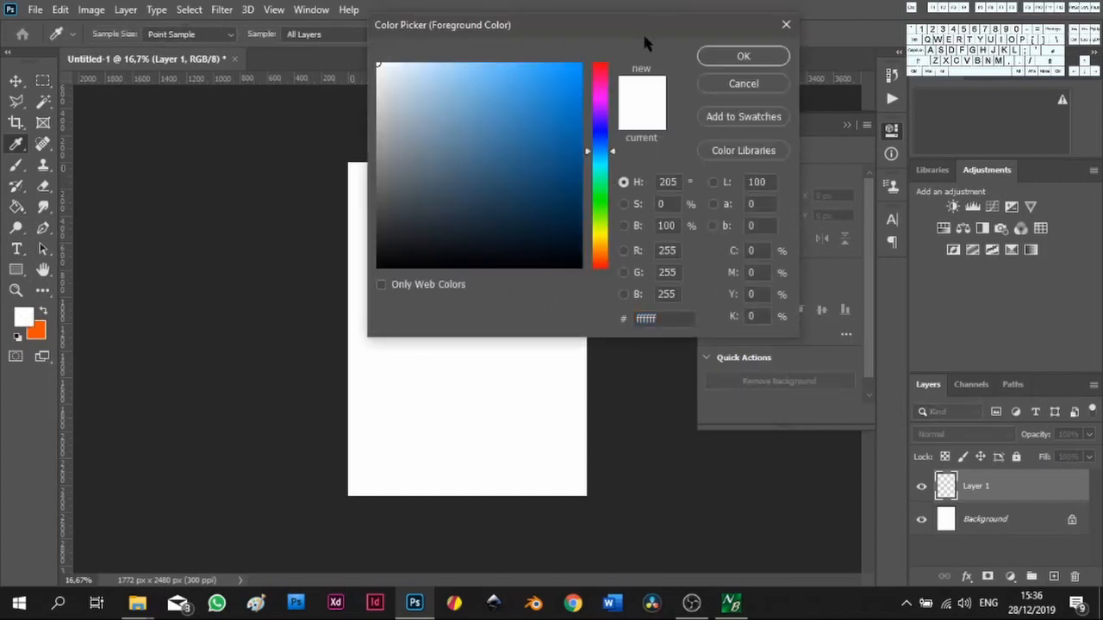
click(785, 25)
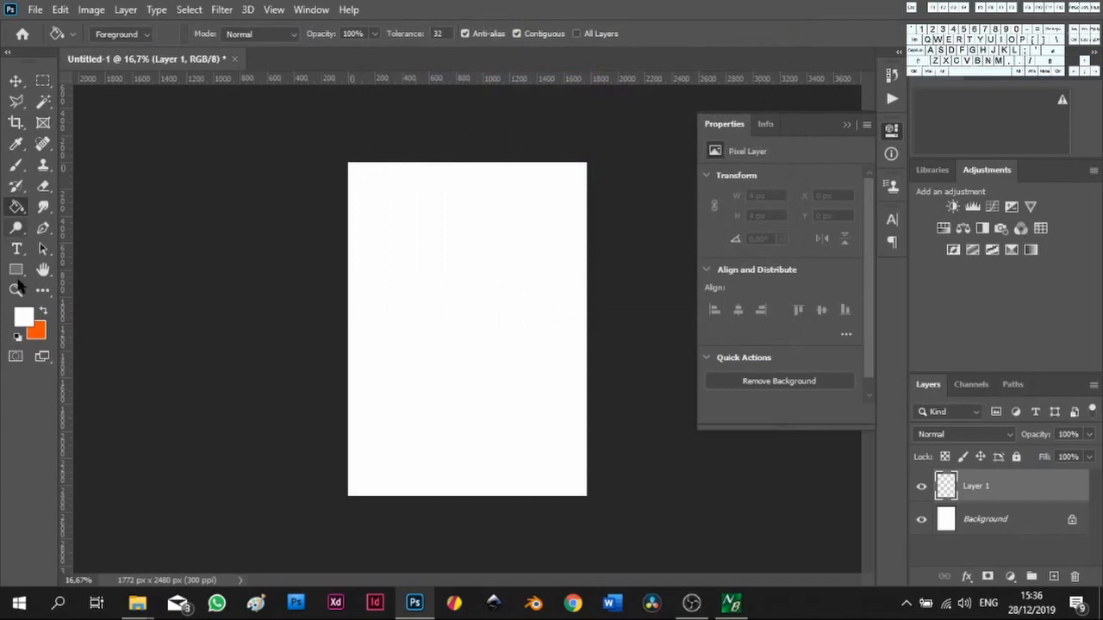
Draw a rectangle about 1784 × 2492 px covering the whole canvas, with a linear gradient fill and no stroke
click(15, 270)
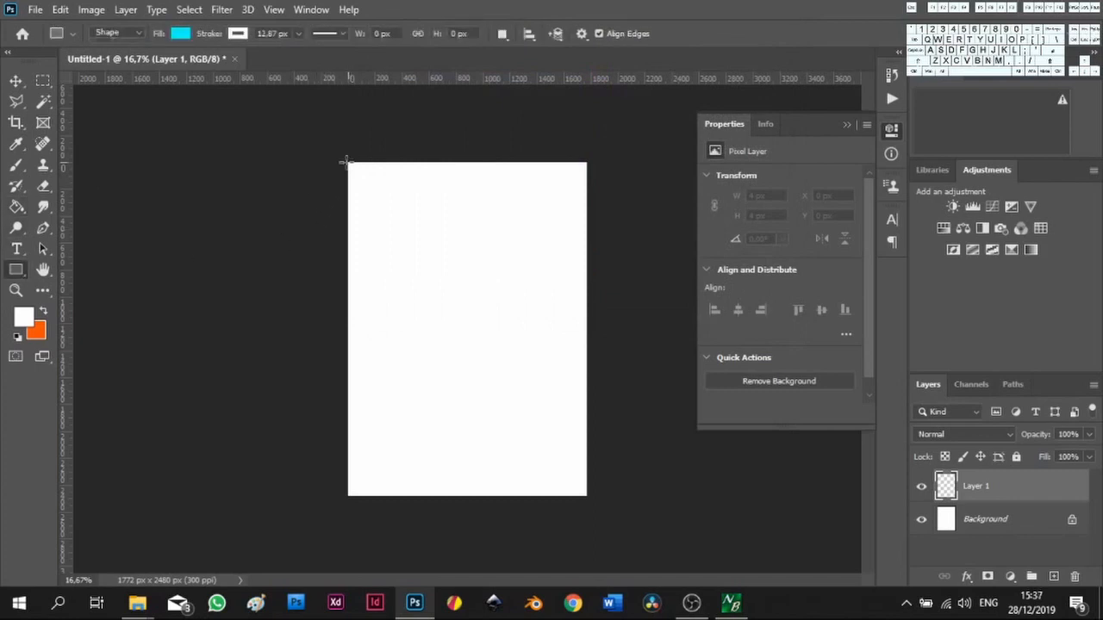
drag(382, 215, 588, 497)
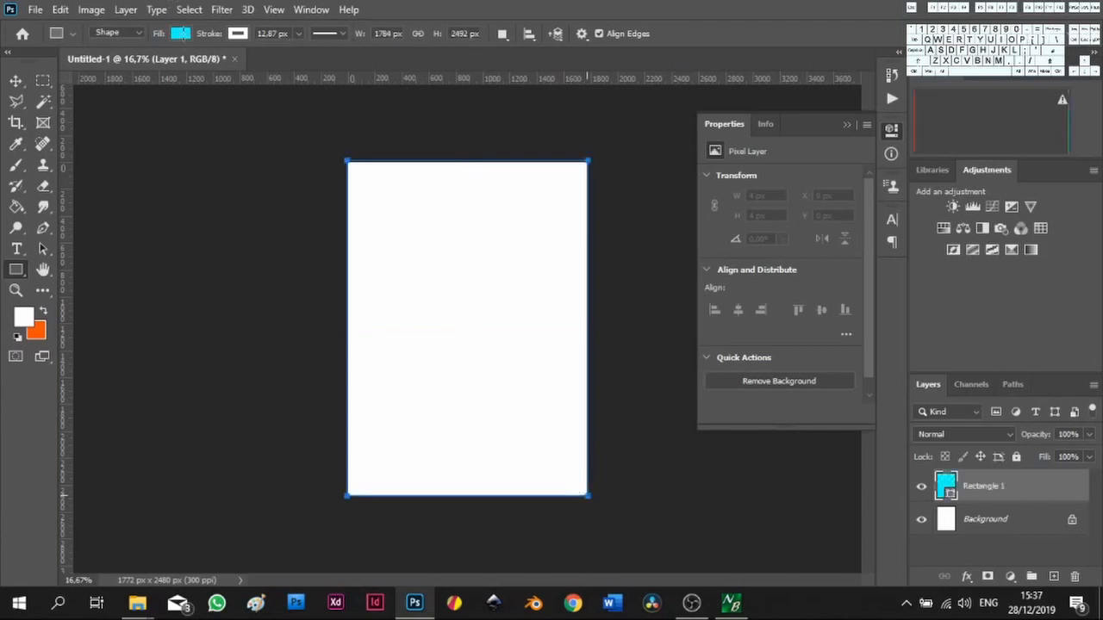
click(181, 34)
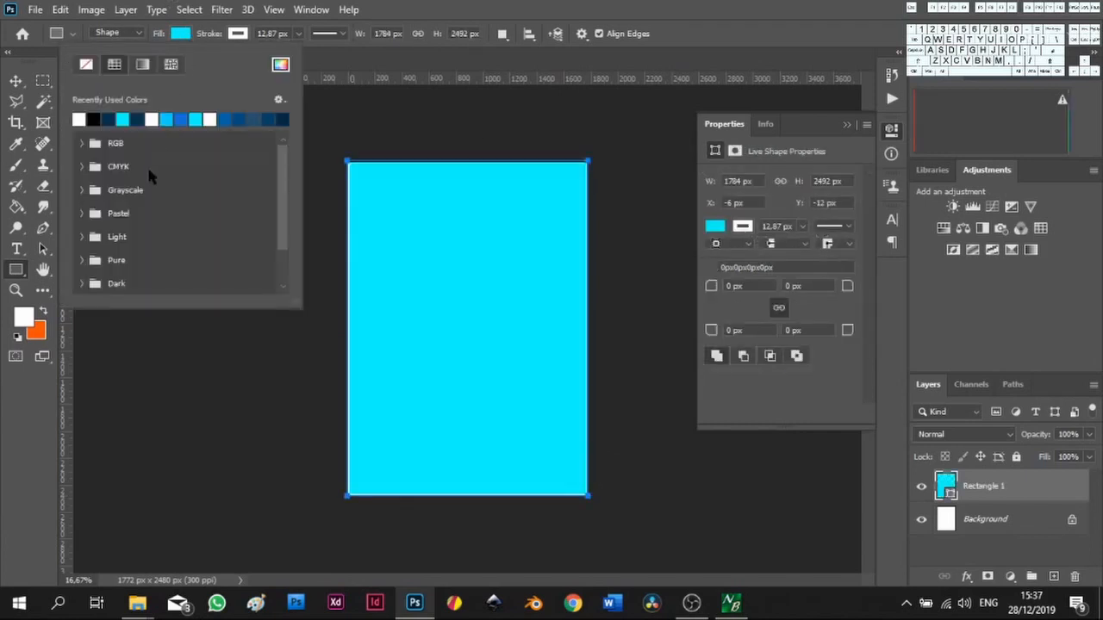
click(143, 69)
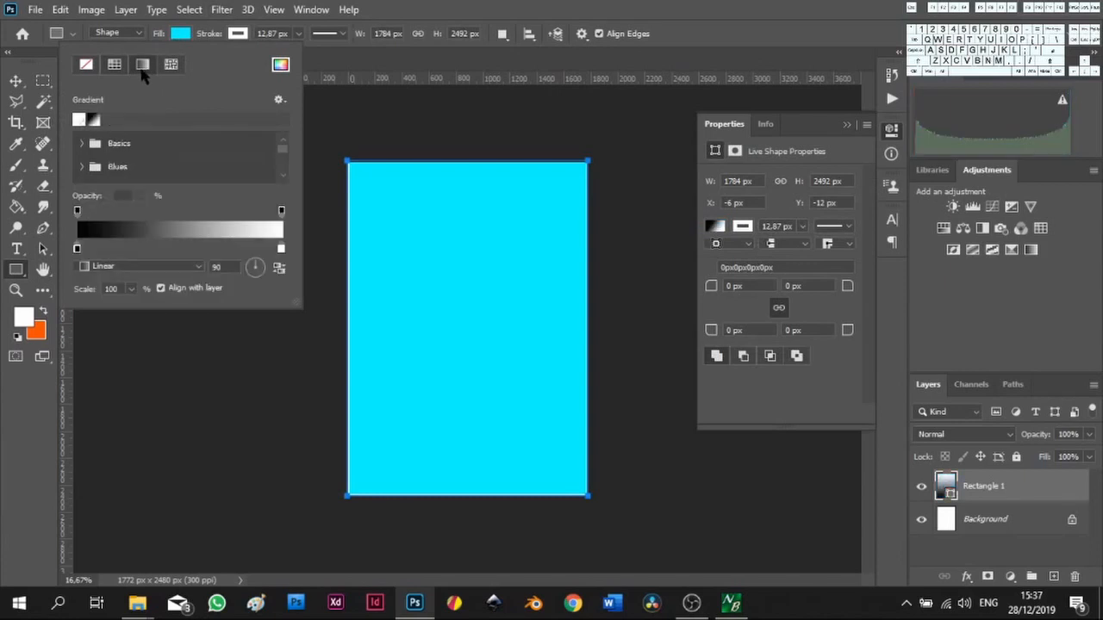
click(742, 226)
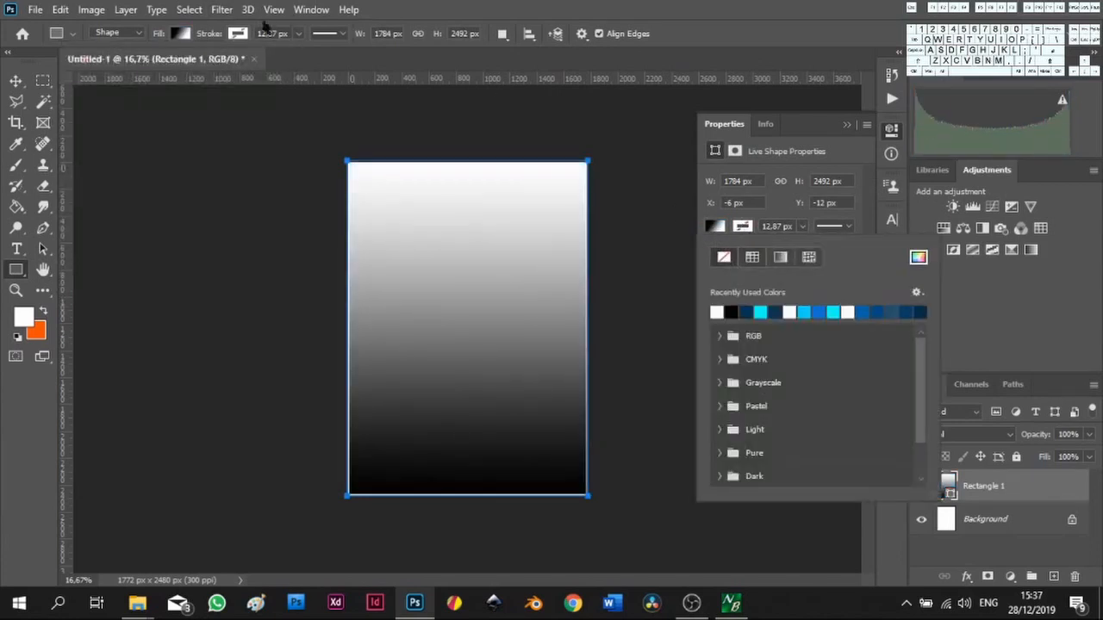
Change the black colour stop of the rectangle's gradient fill to orange, ff7800
click(180, 33)
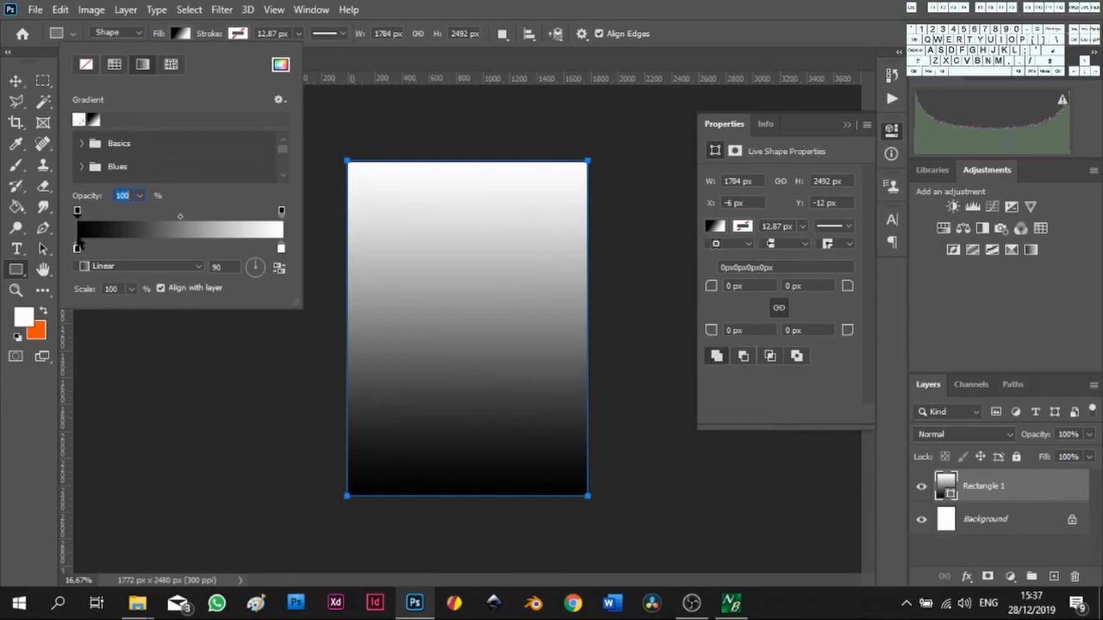
double_click(77, 249)
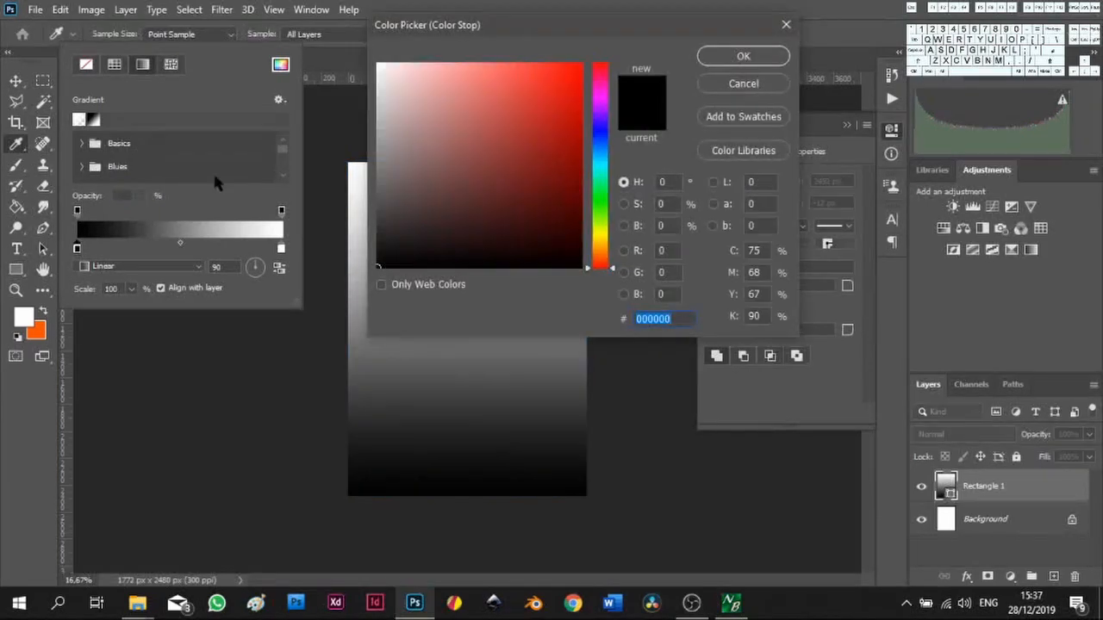
drag(606, 245, 603, 237)
mouse_move(552, 183)
mouse_down()
mouse_move(586, 98)
mouse_move(582, 64)
mouse_up()
drag(603, 237, 603, 258)
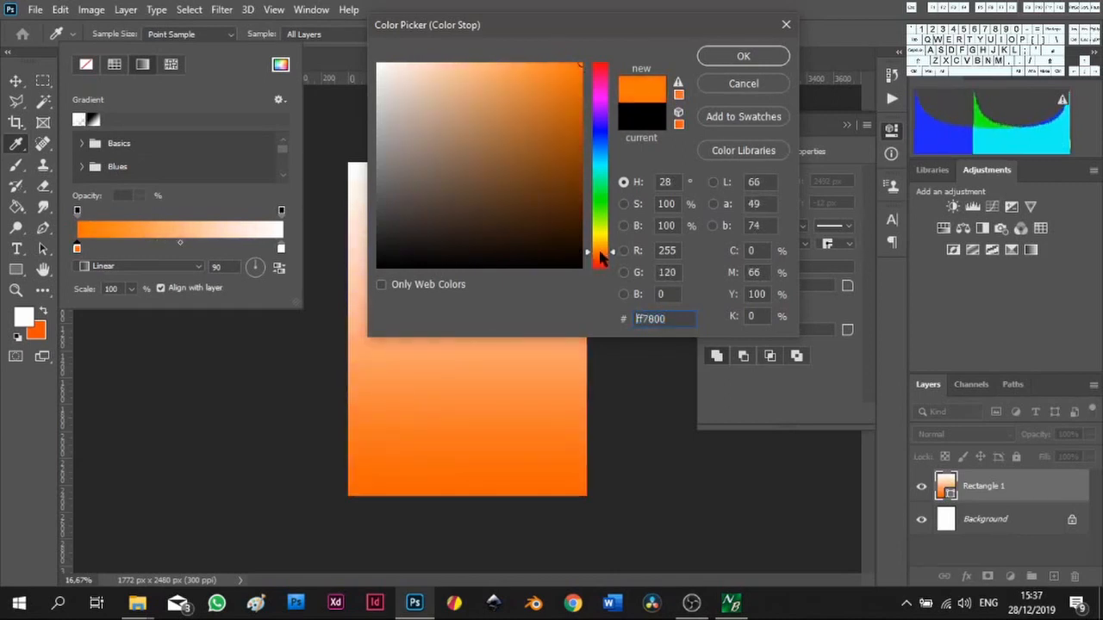
click(726, 57)
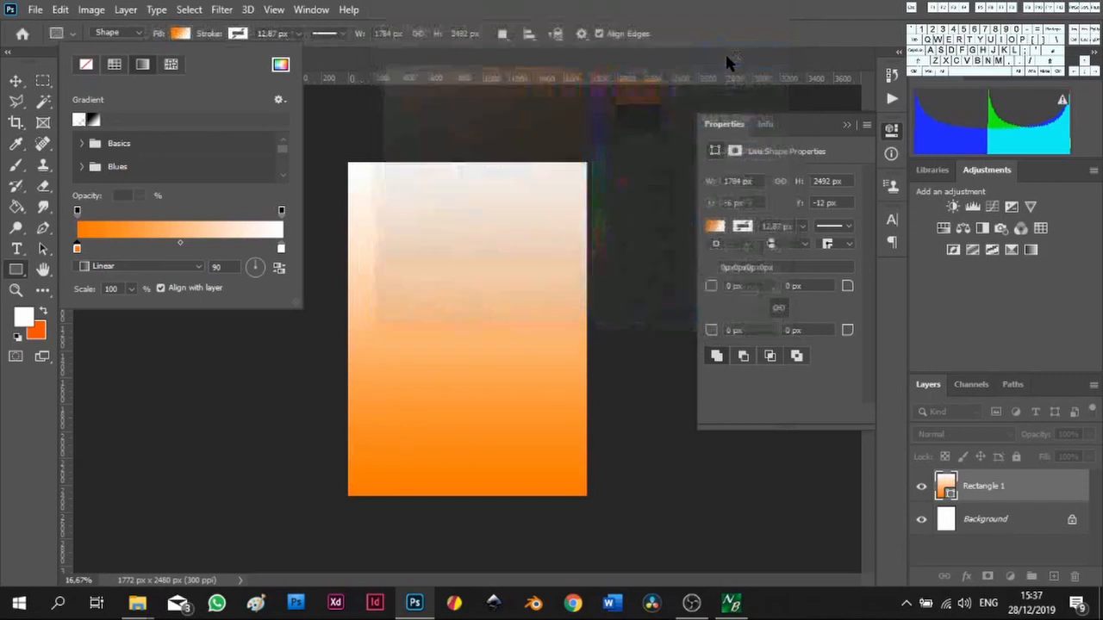
Change the white colour stop of the rectangle's gradient fill to yellow, about ffde00
double_click(281, 249)
click(600, 247)
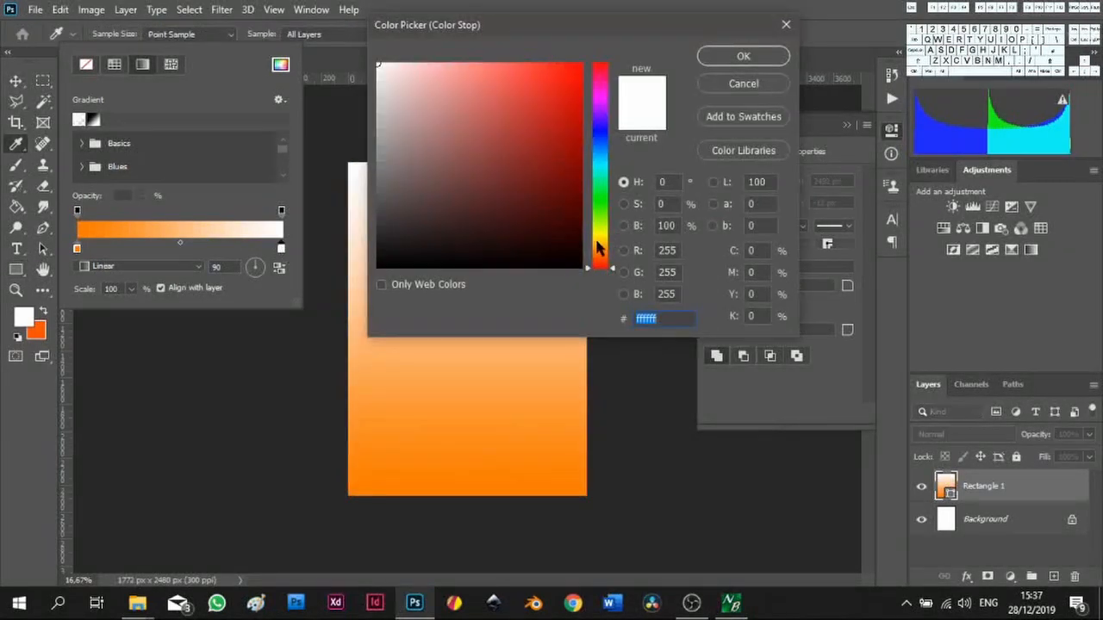
text(ffc600)
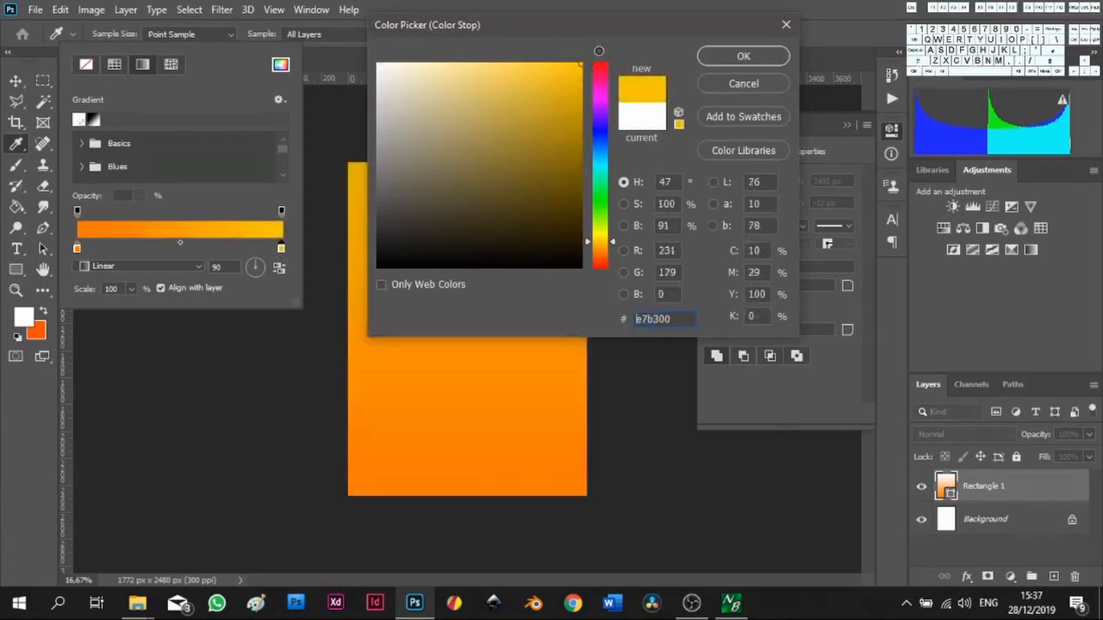
drag(603, 239, 597, 237)
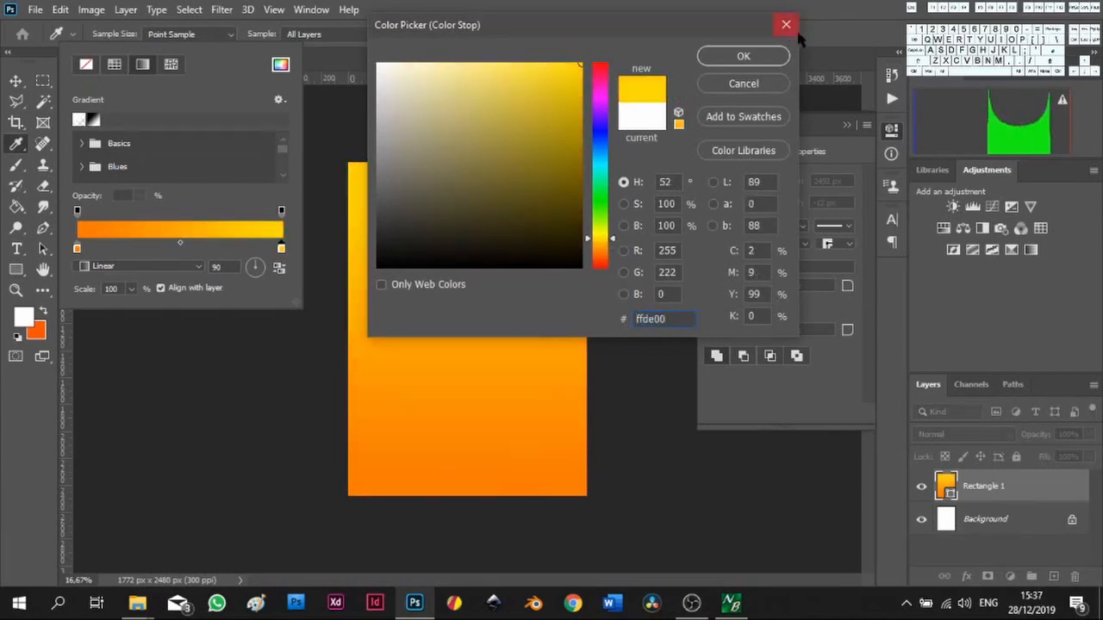
click(769, 55)
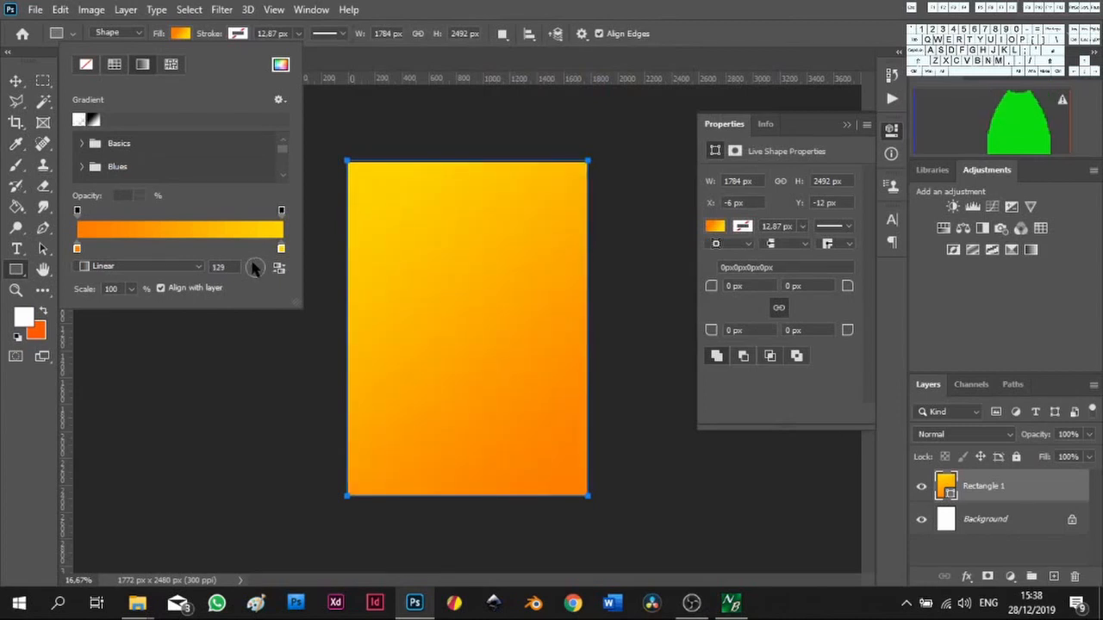
Rotate the linear gradient's angle to 64 degrees and deselect the rectangle layer
drag(279, 248, 279, 248)
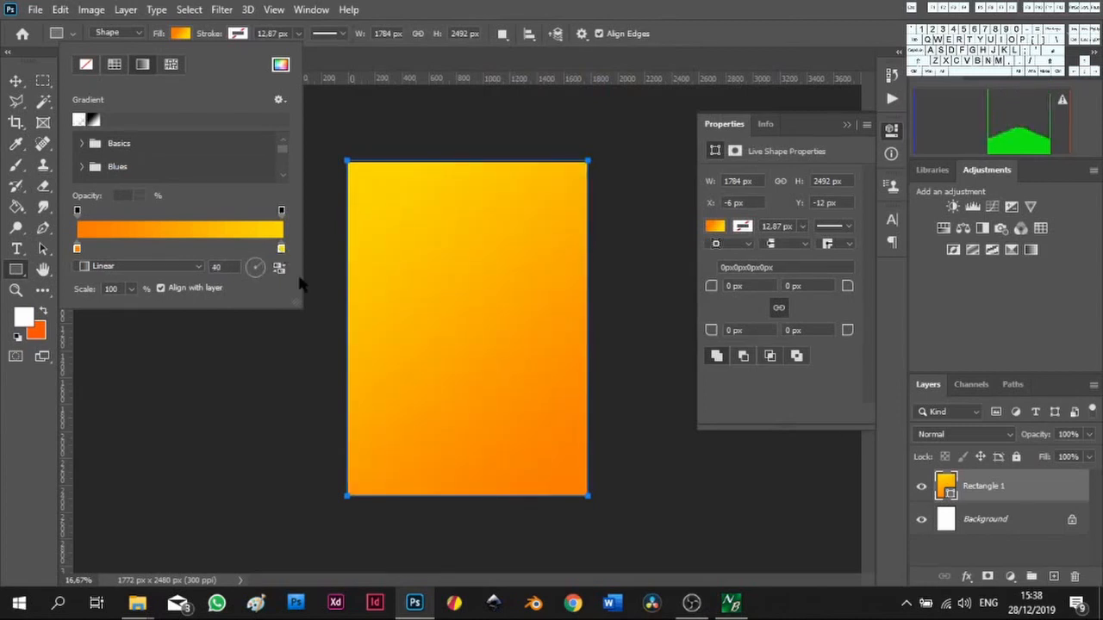
click(260, 263)
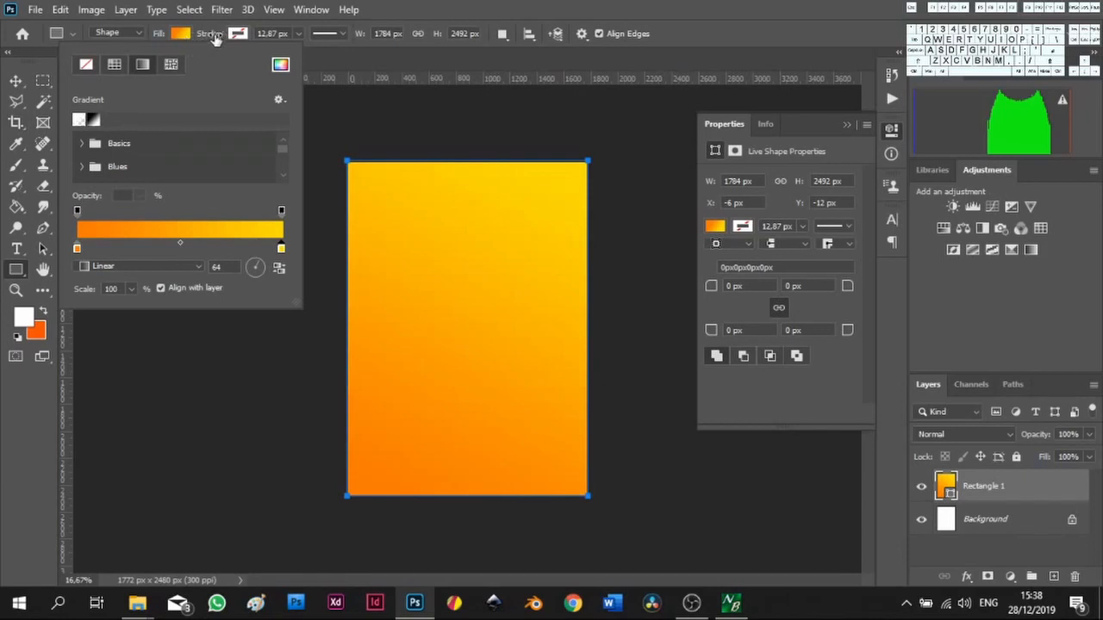
click(214, 31)
key(v)
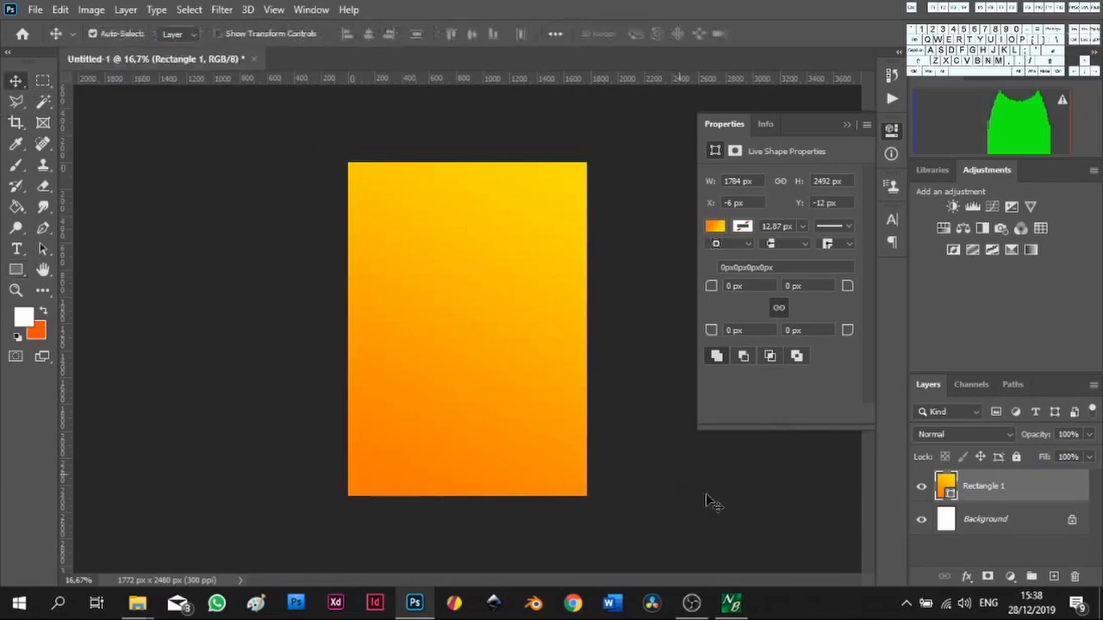
click(1062, 548)
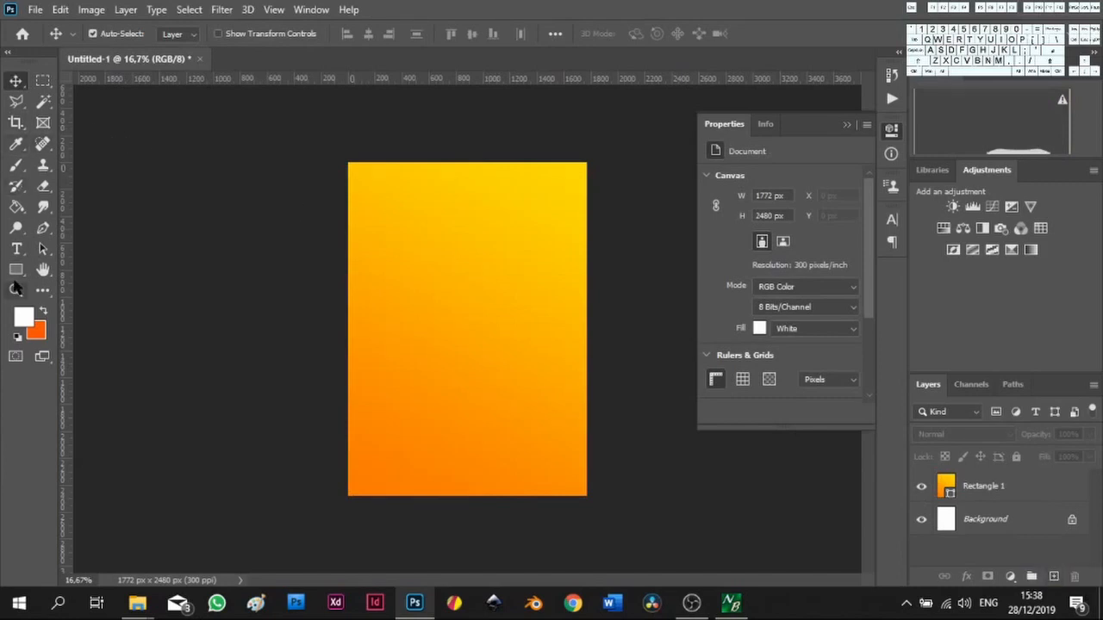
Draw a second rectangle about 833 × 2457 px over the left part of the canvas and scale it to the full canvas height
click(16, 269)
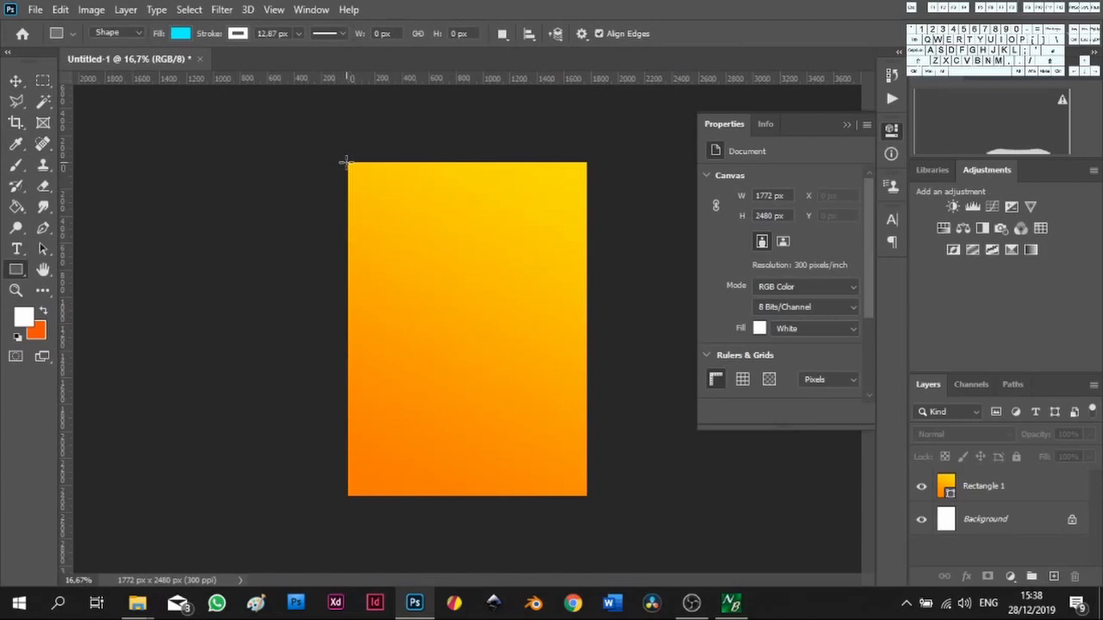
drag(345, 162, 458, 492)
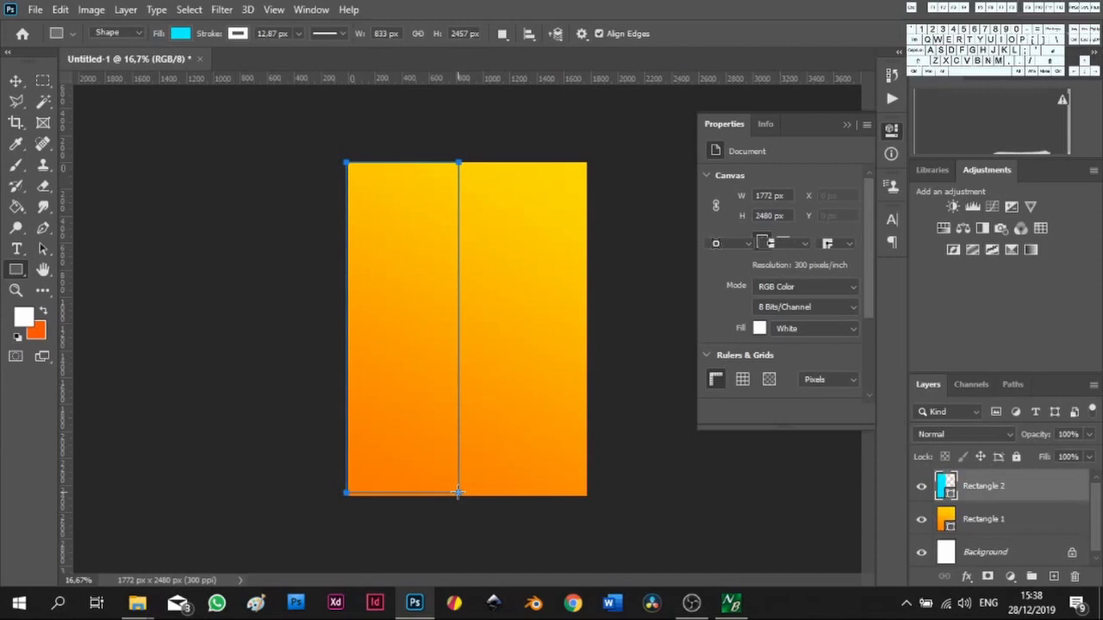
click(16, 81)
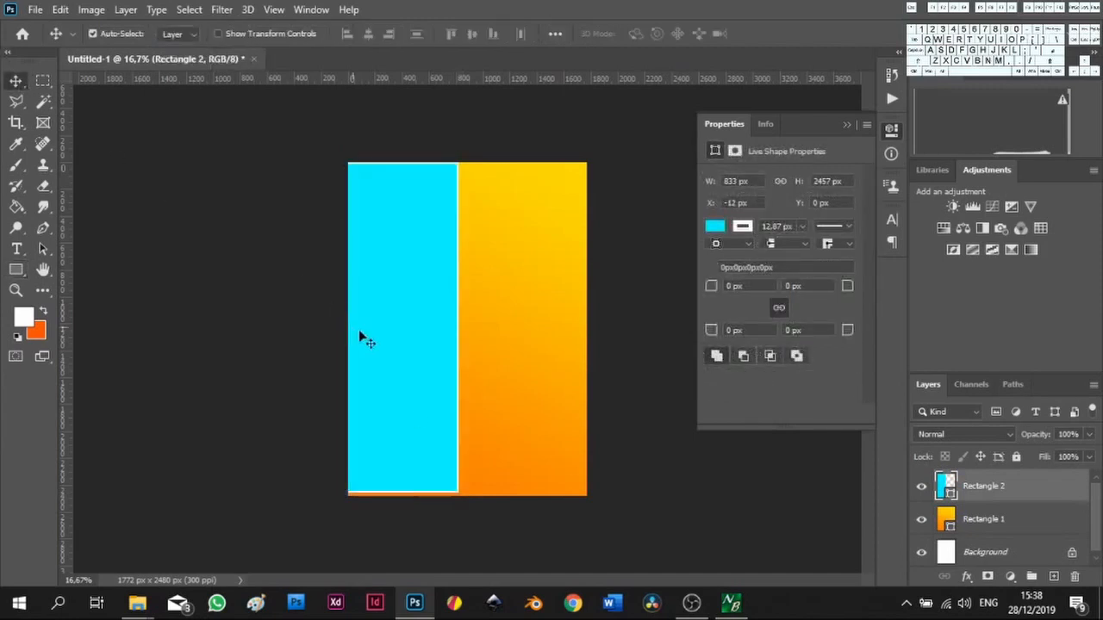
key(ctrl)
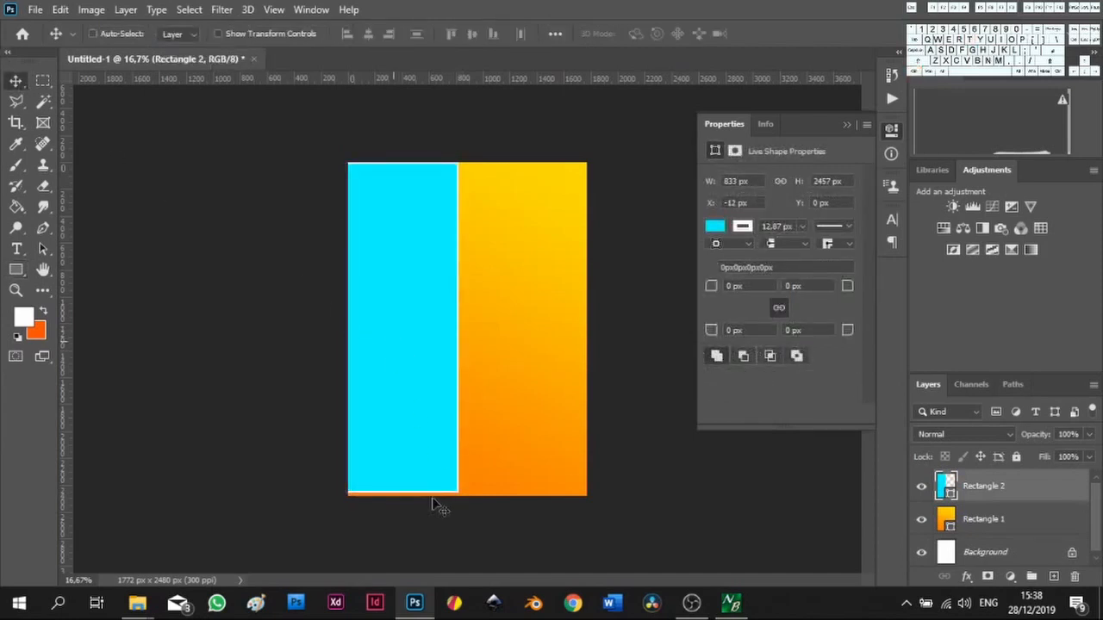
key(ctrl+t)
drag(402, 494, 403, 499)
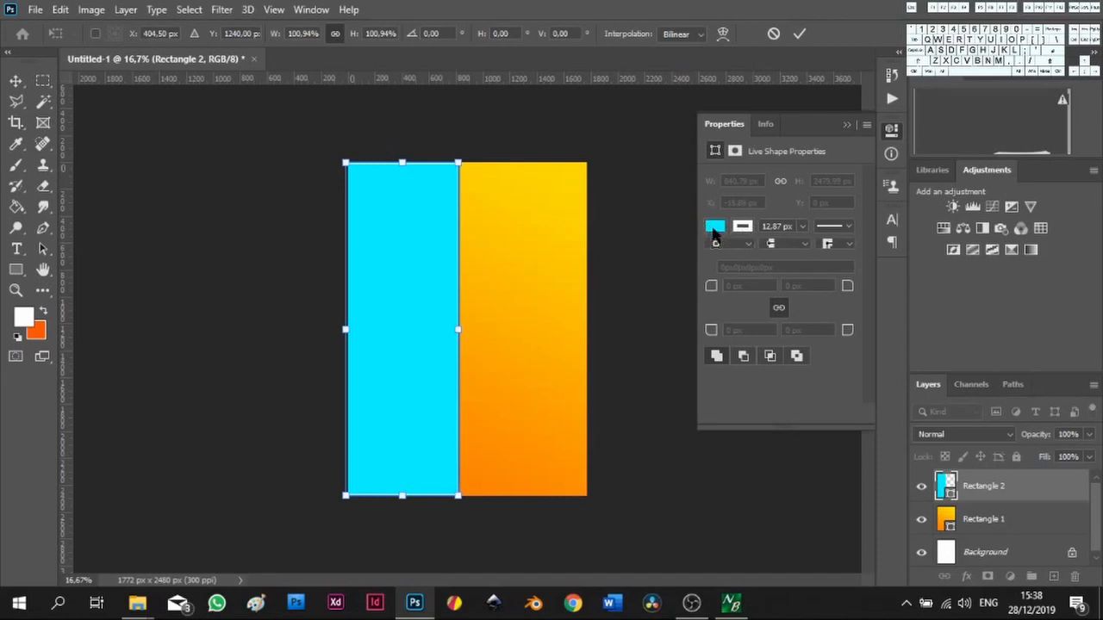
click(799, 35)
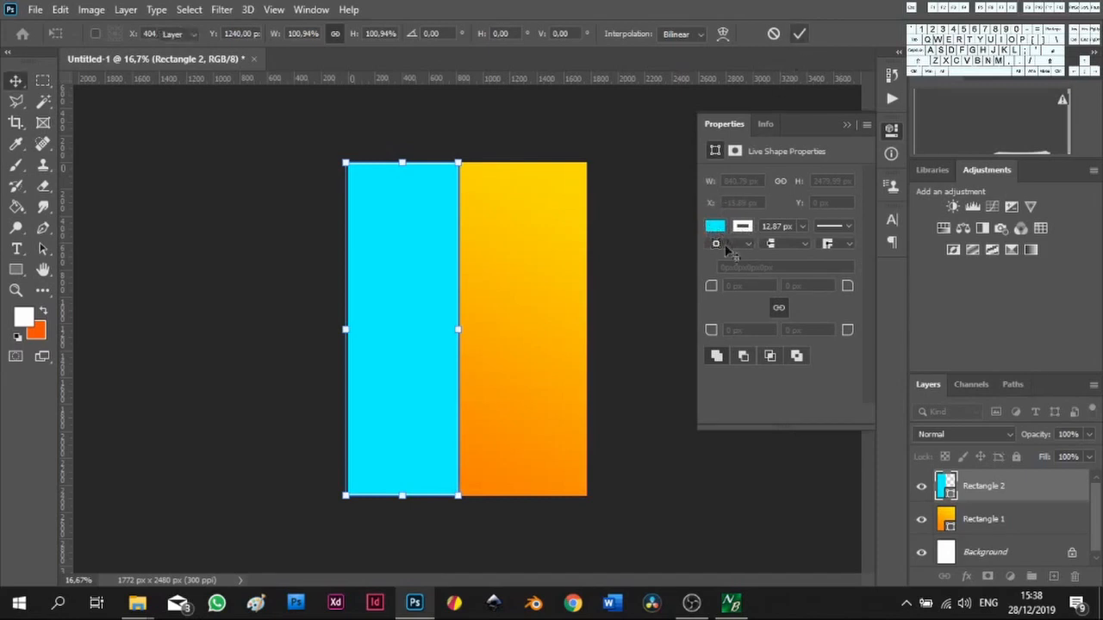
Remove the second rectangle's stroke and fill it with white
click(714, 226)
click(715, 229)
click(715, 229)
click(715, 229)
click(715, 229)
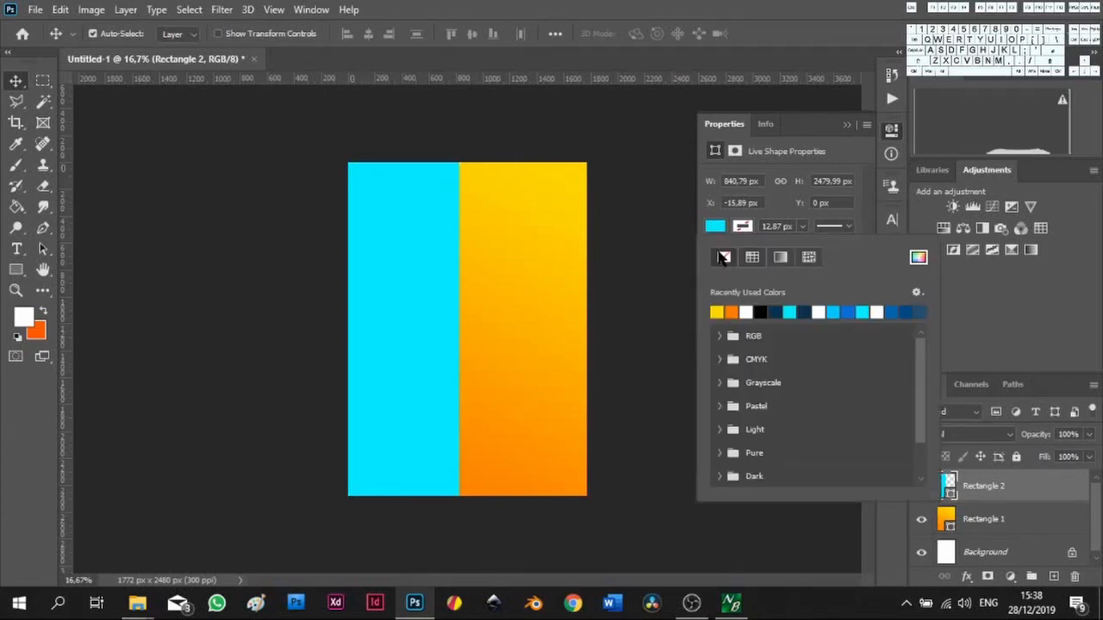
click(724, 257)
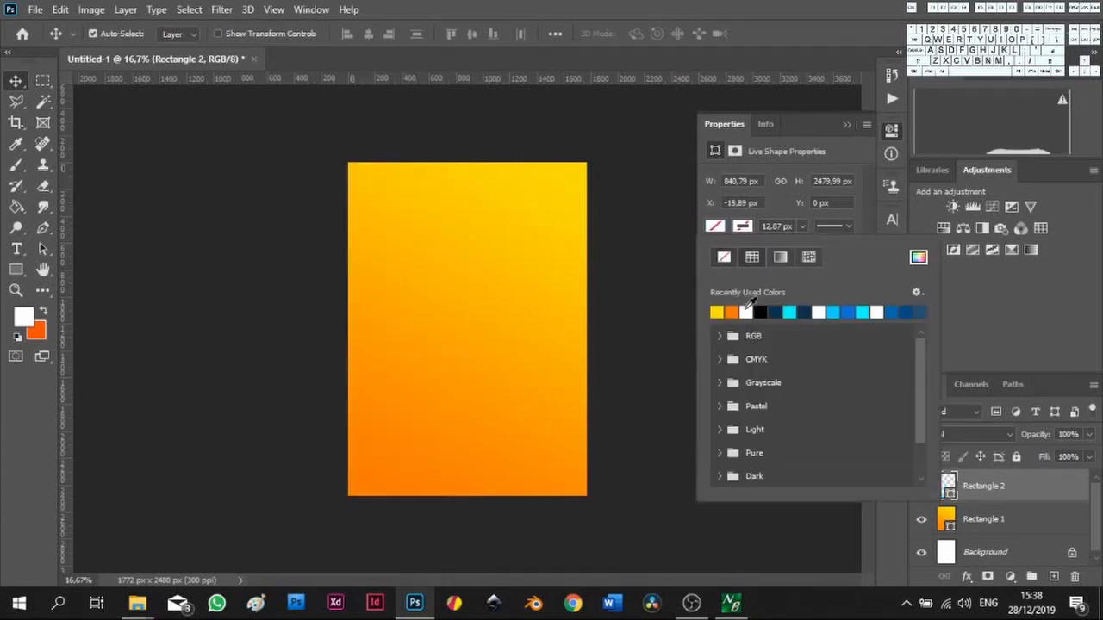
click(746, 311)
click(653, 268)
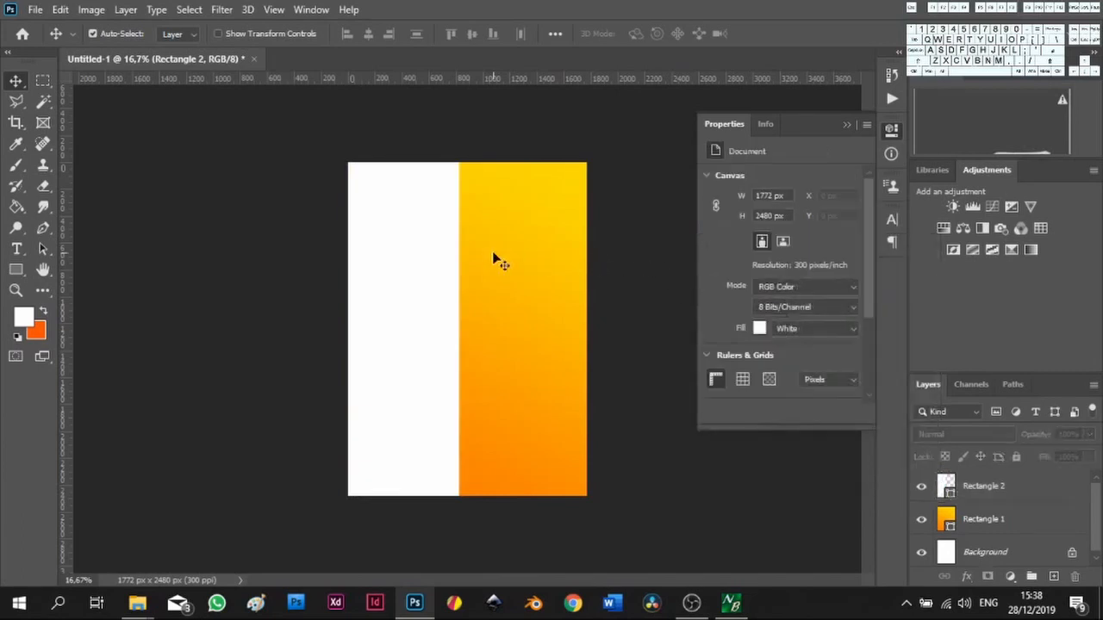
Try to marquee-select a square across the white and orange boundary and subtract a small rectangle near its upper right corner
scroll(494, 257, up, 4)
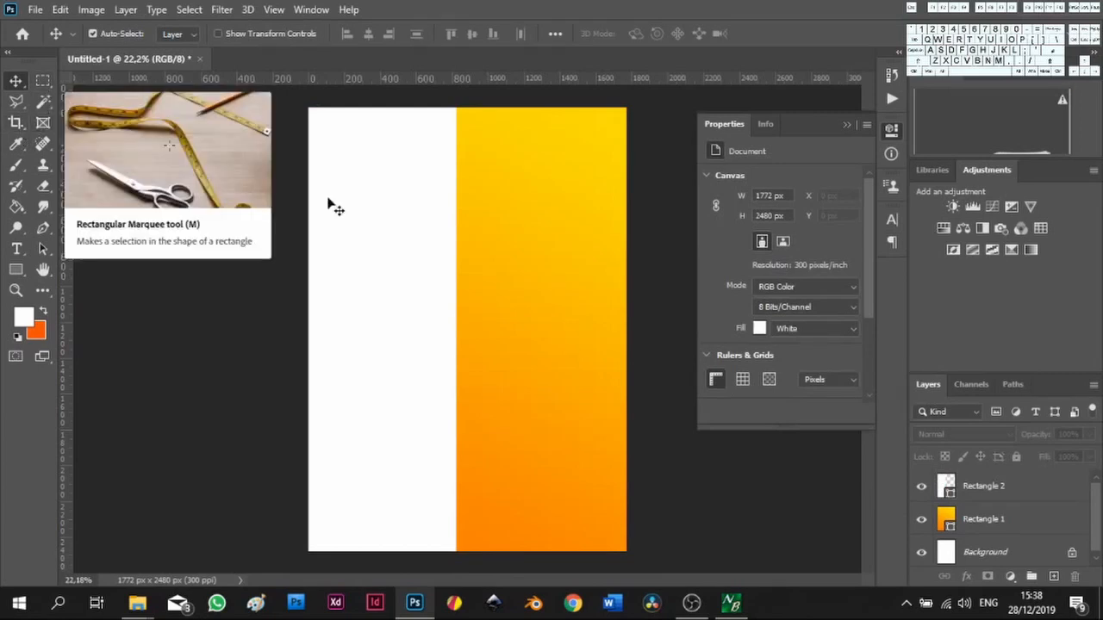
click(43, 81)
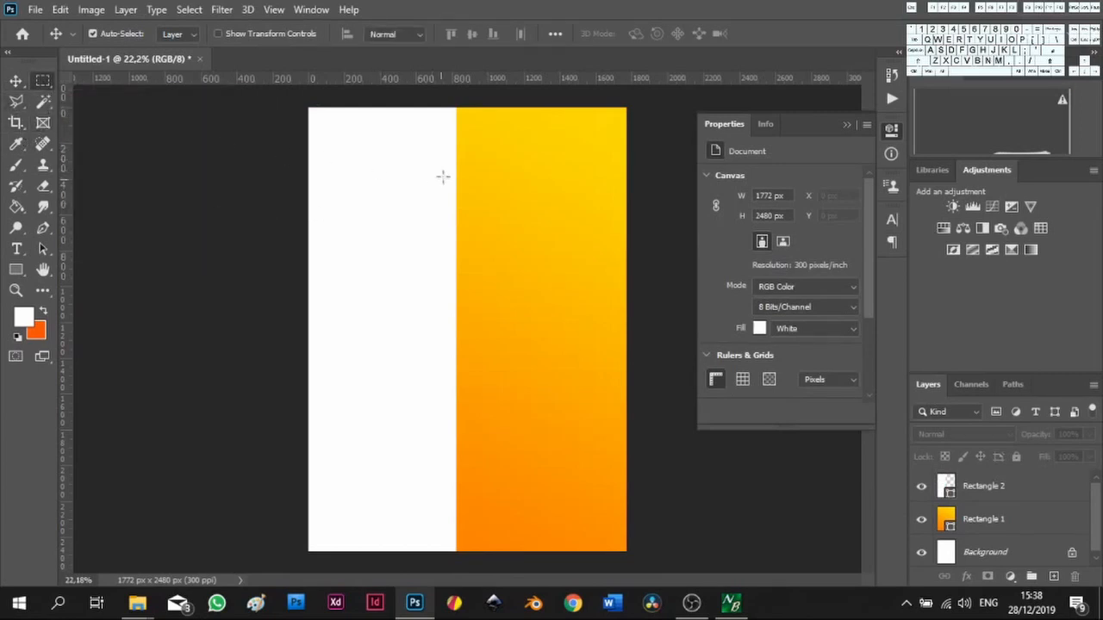
drag(438, 141, 560, 307)
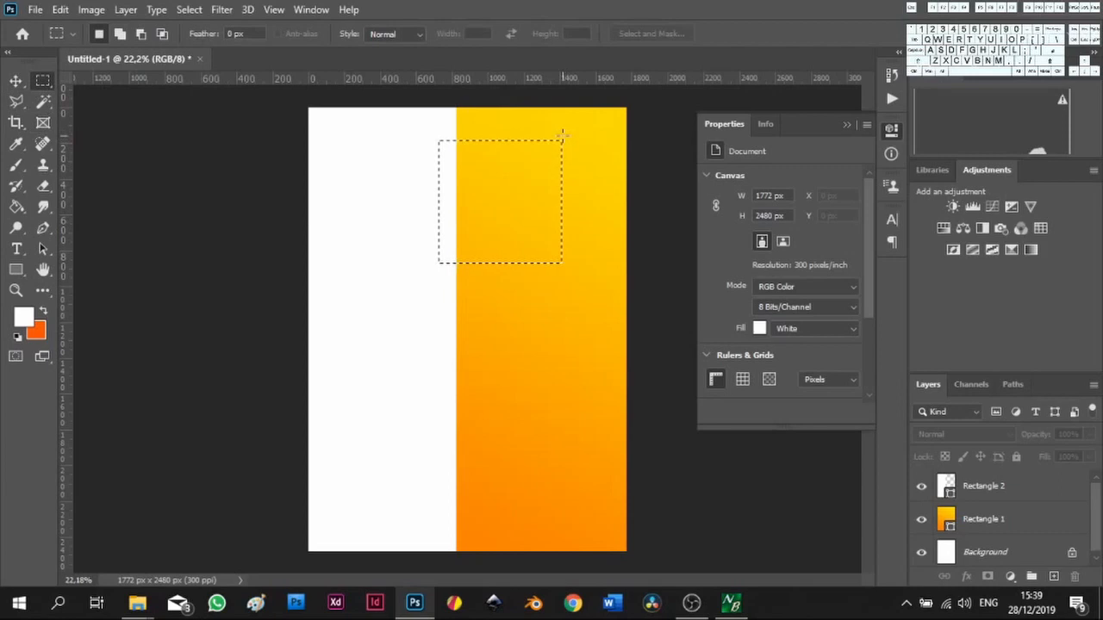
key(ctrl)
key(alt)
drag(534, 148, 562, 183)
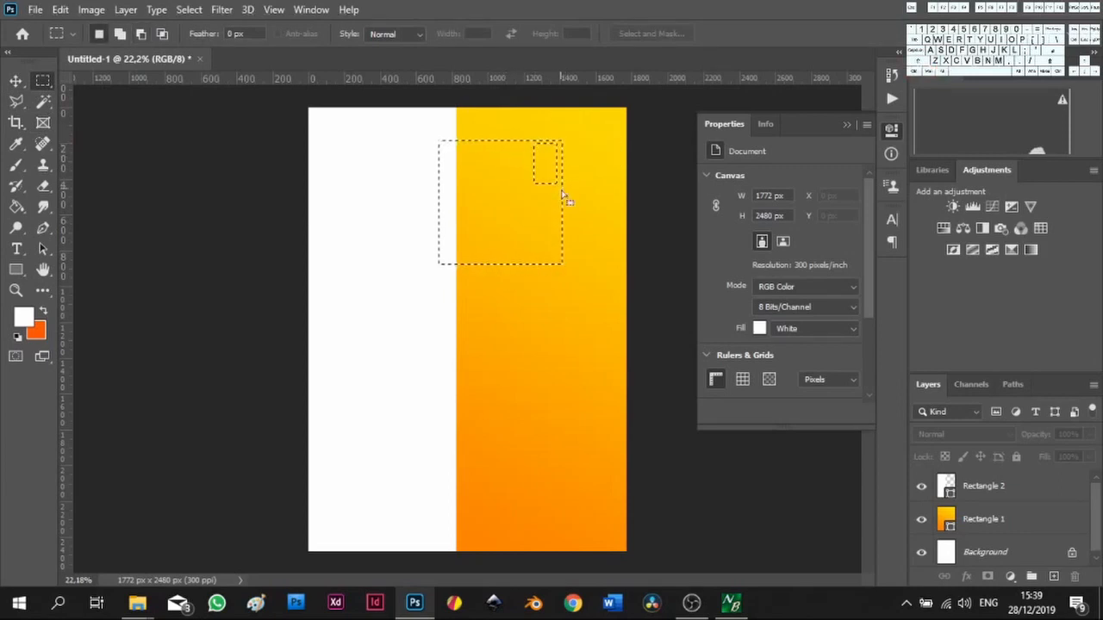
key(ctrl)
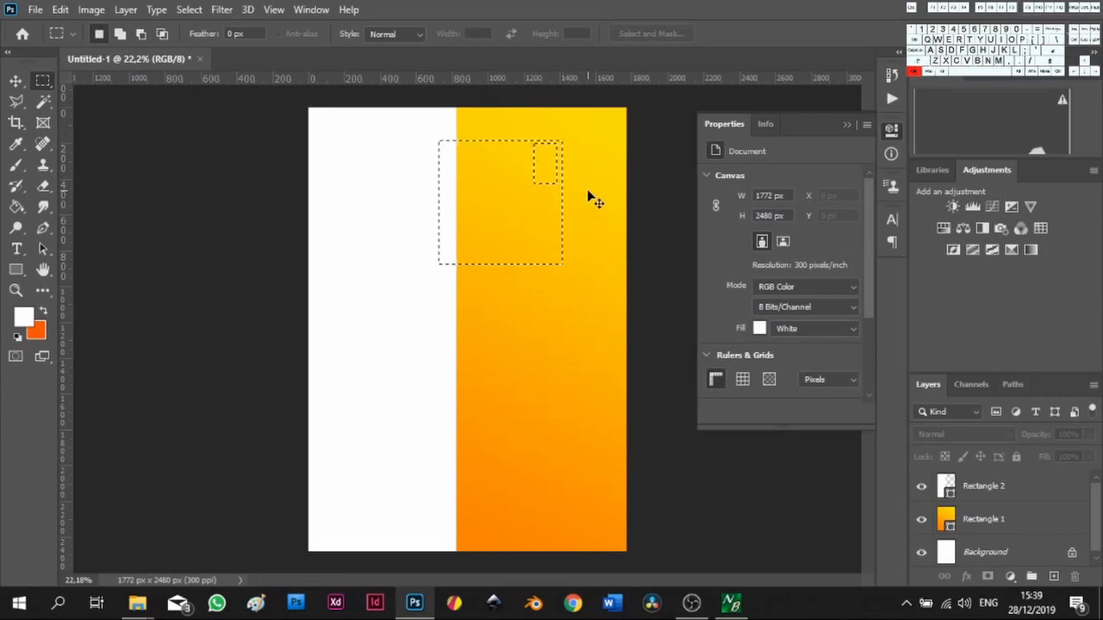
key(ctrl+z)
key(ctrl+d)
drag(458, 119, 575, 283)
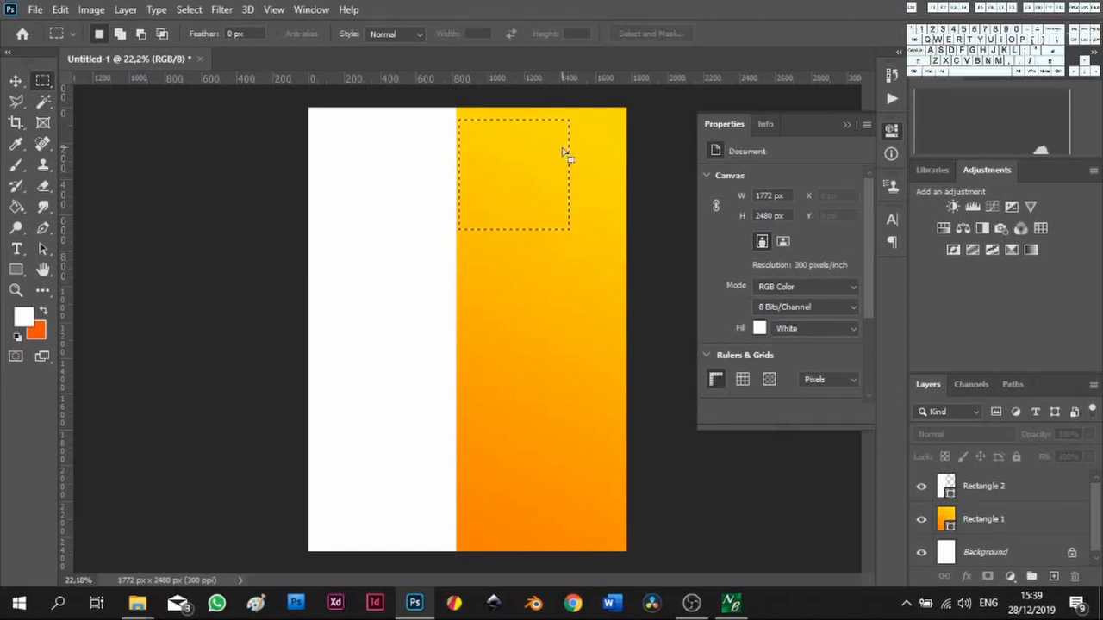
drag(581, 128, 588, 167)
key(ctrl+z)
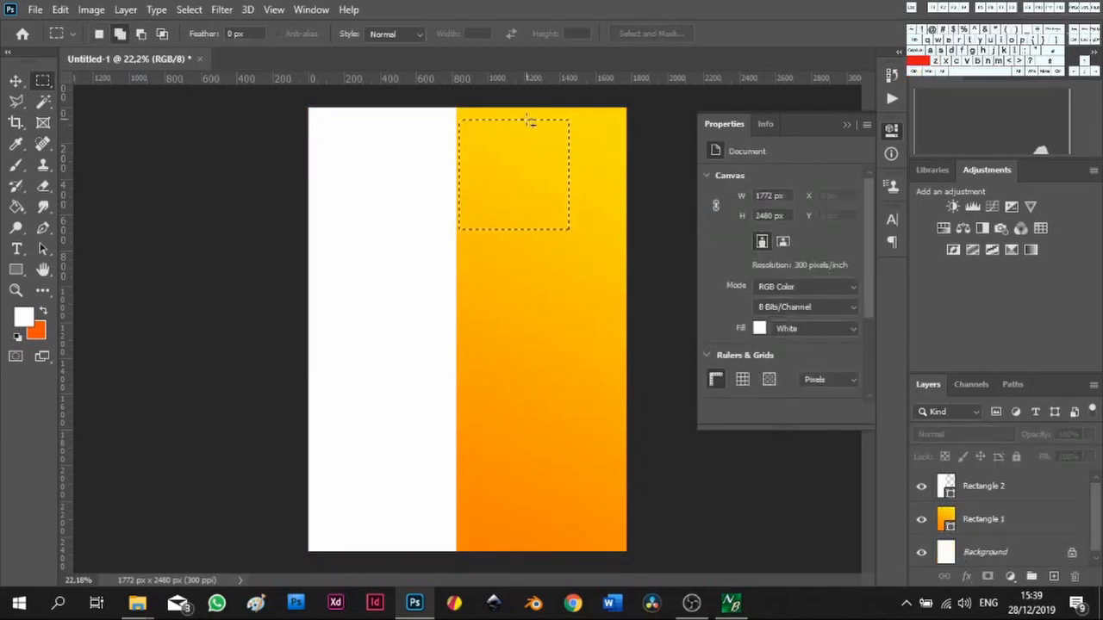
drag(527, 119, 561, 140)
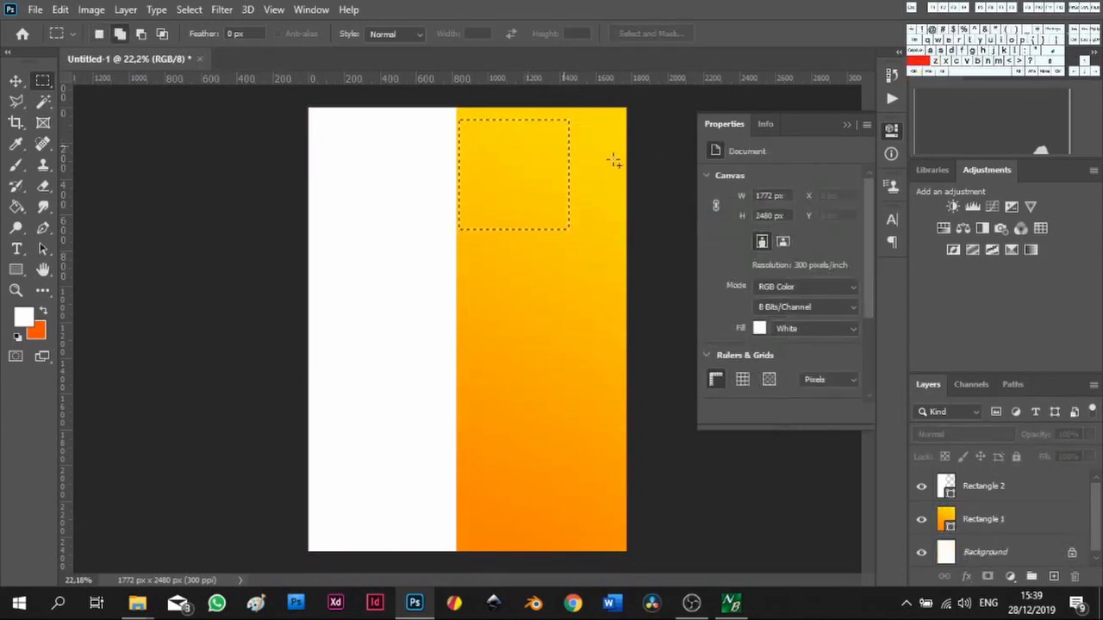
click(15, 81)
key(ctrl+d)
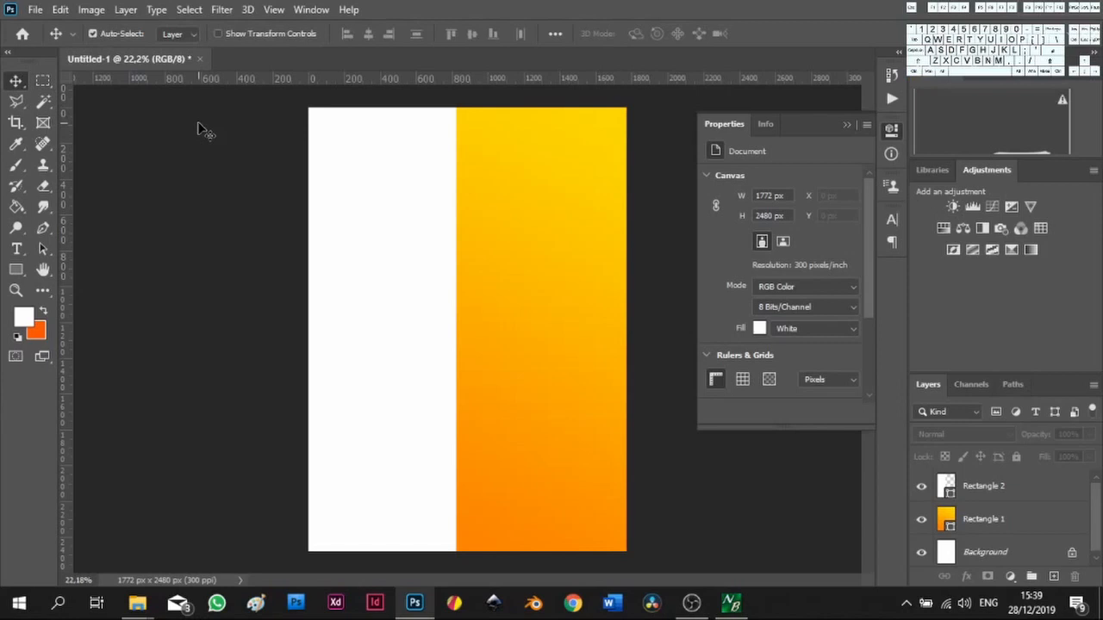
Draw a rectangle about 765 × 861 px across the white and orange boundary near the top of the canvas
click(16, 269)
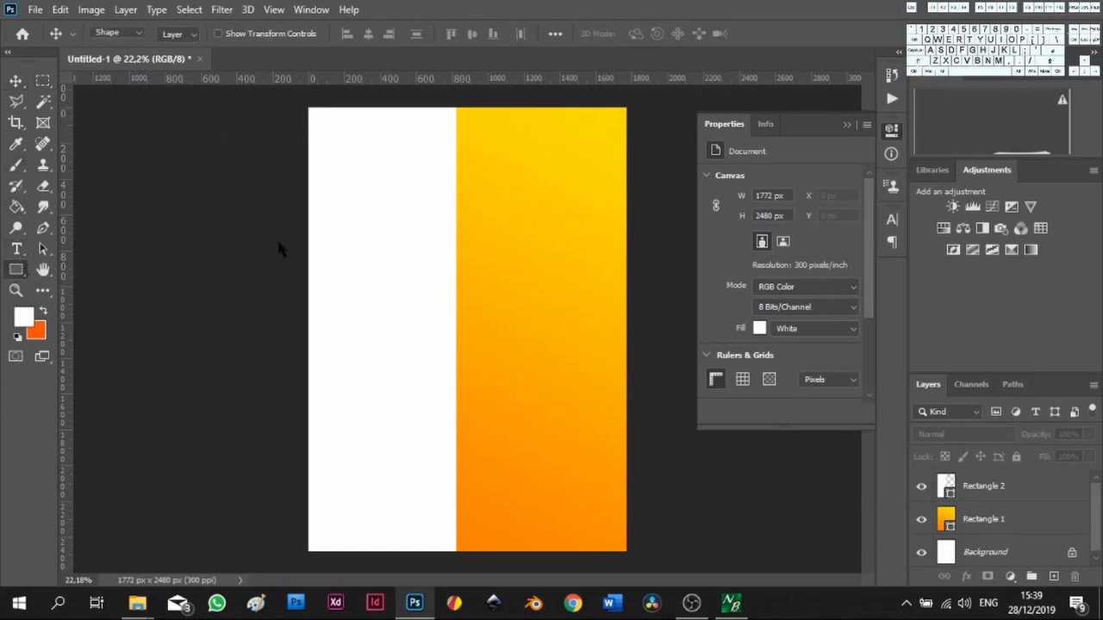
drag(446, 143, 570, 285)
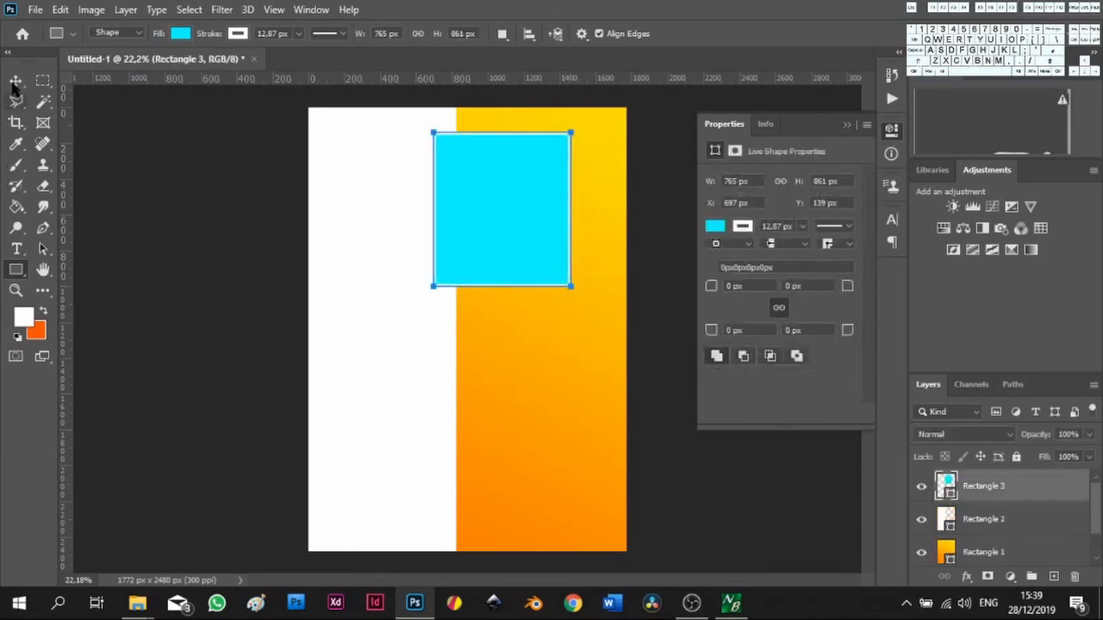
click(16, 81)
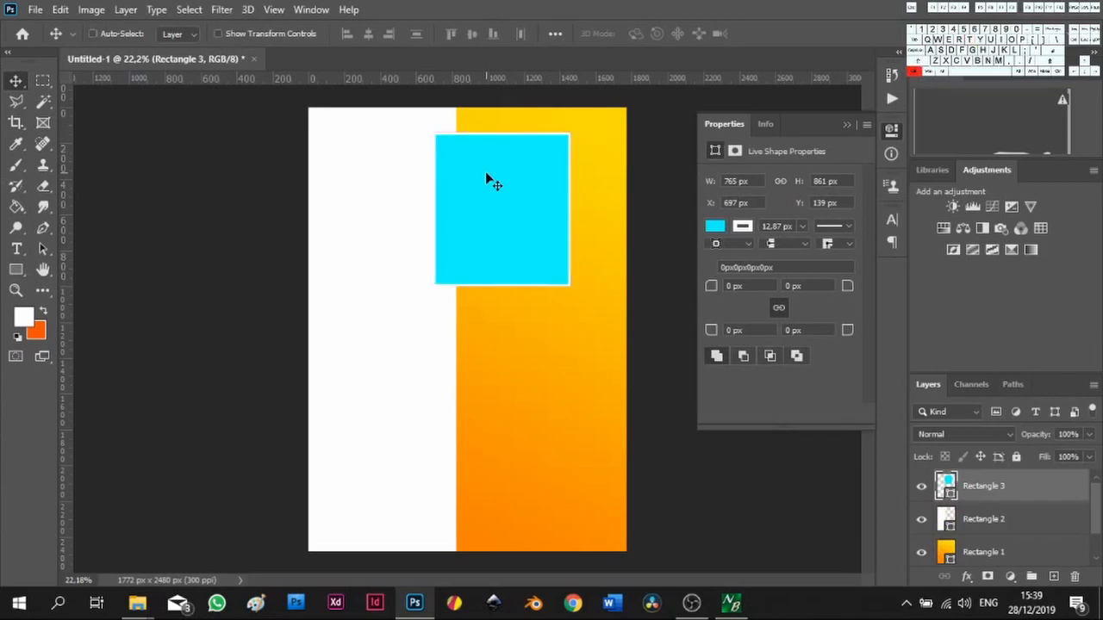
Rotate the cyan rectangle 15° and move it up so its upper corner meets the boundary at the canvas's top edge
key(ctrl+t)
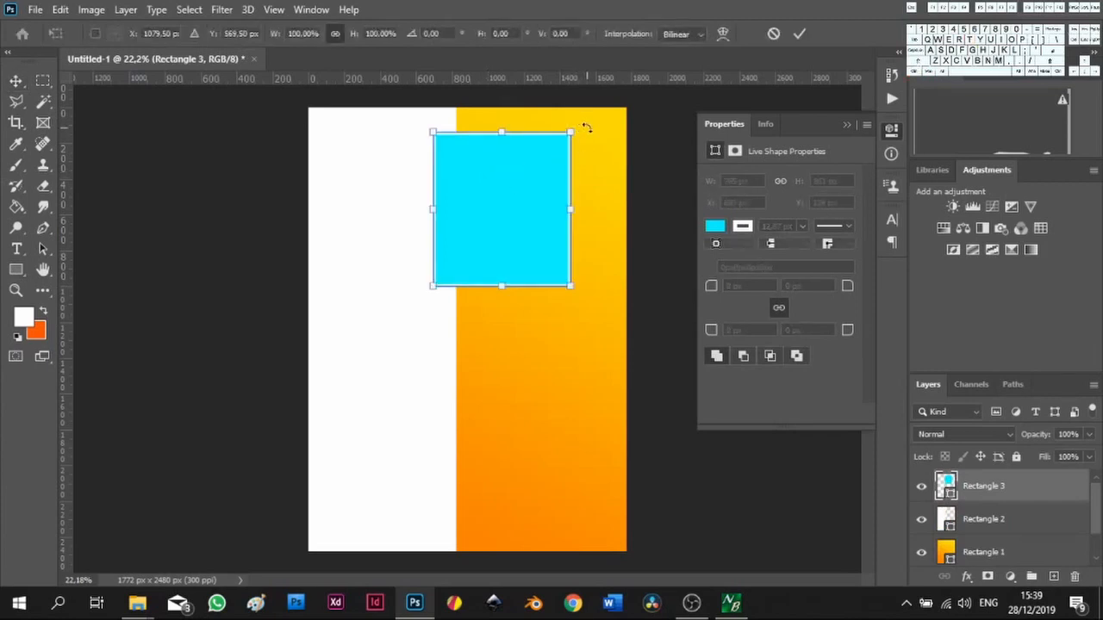
drag(591, 130, 615, 149)
drag(494, 183, 495, 176)
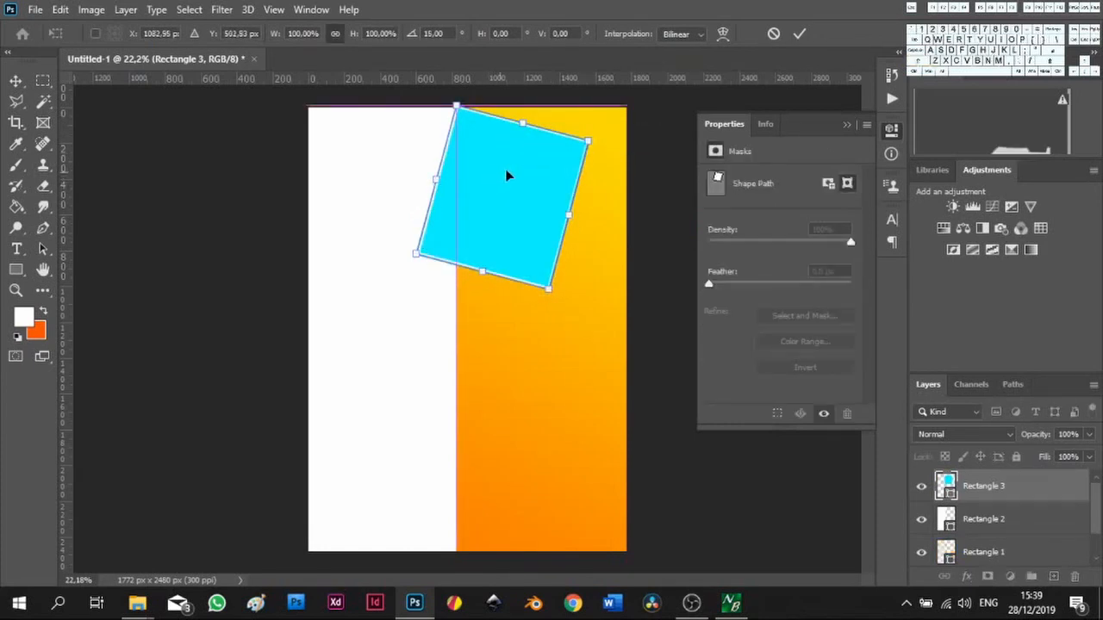
click(800, 33)
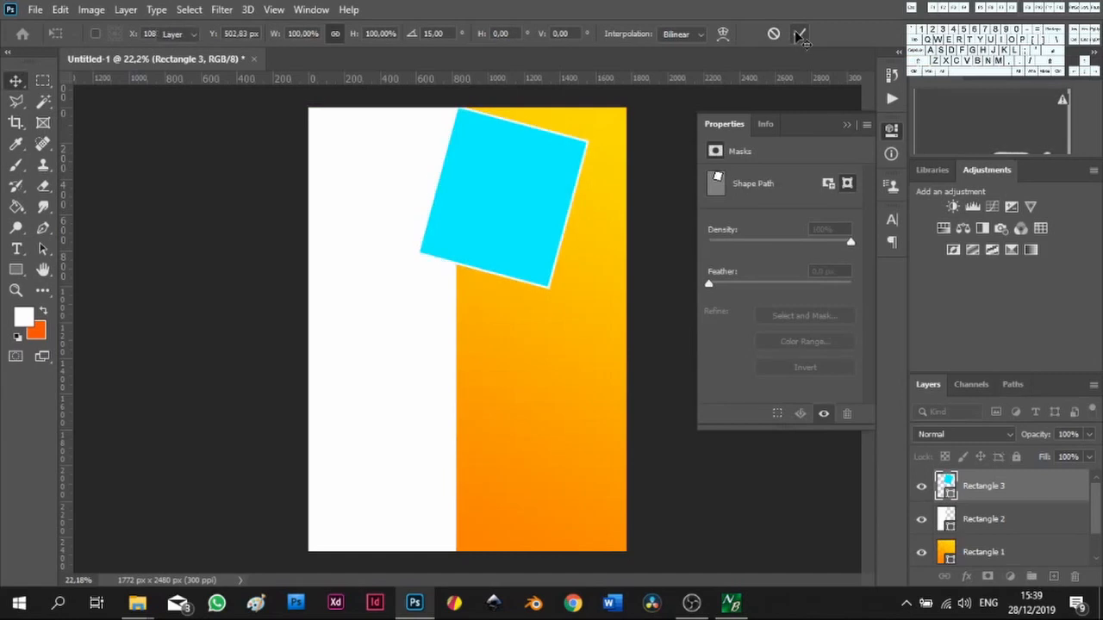
Stretch the rotated cyan rectangle outward from its lower-left corner into a slanted shape about 1396 × 1268 px
key(ctrl+t)
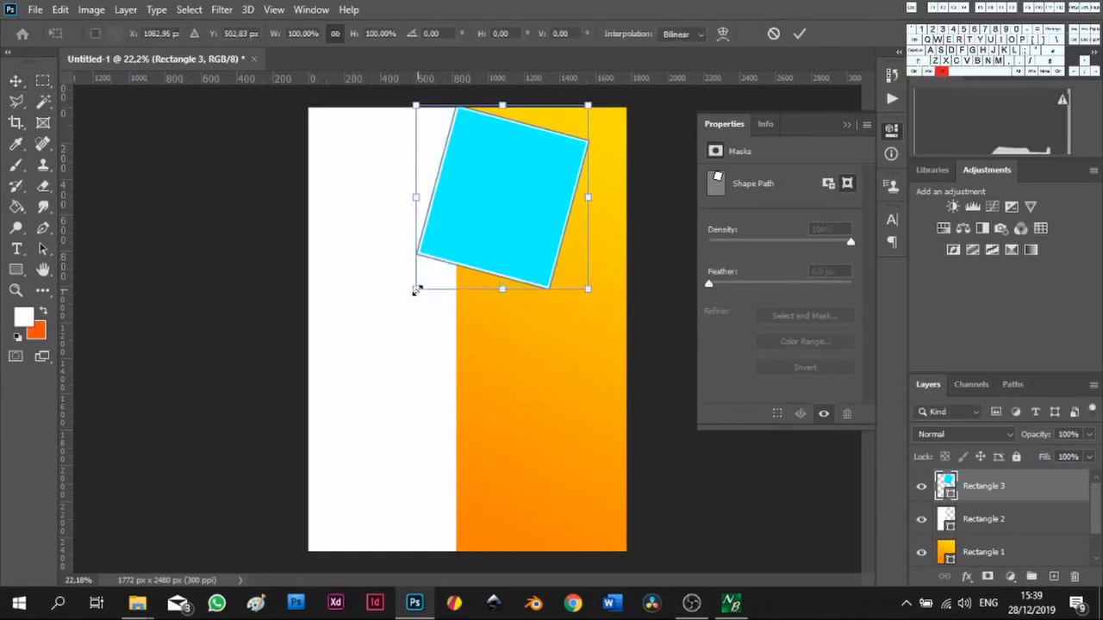
drag(414, 289, 367, 362)
drag(367, 361, 367, 361)
click(798, 34)
Shift and nudge the slanted cyan shape horizontally until its left edge meets the white-orange boundary at the canvas's top edge
drag(505, 222, 492, 222)
key(Right)
key(Right)
key(Right)
key(Right)
key(Right)
key(Right)
key(Right)
key(Right)
key(Right)
key(Right)
key(Right)
key(Right)
key(Right)
key(Right)
key(Right)
key(Right)
key(Right)
key(Right)
key(Right)
key(Right)
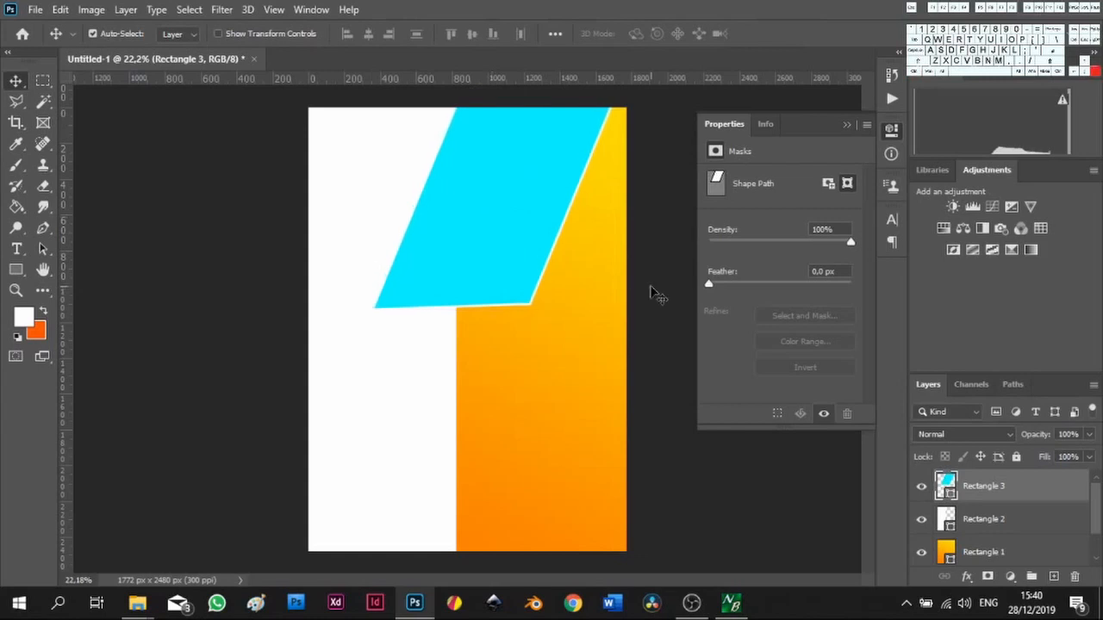
key(Right)
key(Right)
key(Right)
key(Right)
key(Right)
key(Right)
key(Right)
key(Right)
key(Right)
key(Right)
key(Left)
key(Left)
key(Left)
key(Left)
key(Left)
key(Left)
key(Left)
key(Left)
key(Left)
key(Left)
key(Left)
key(Left)
key(Left)
key(Left)
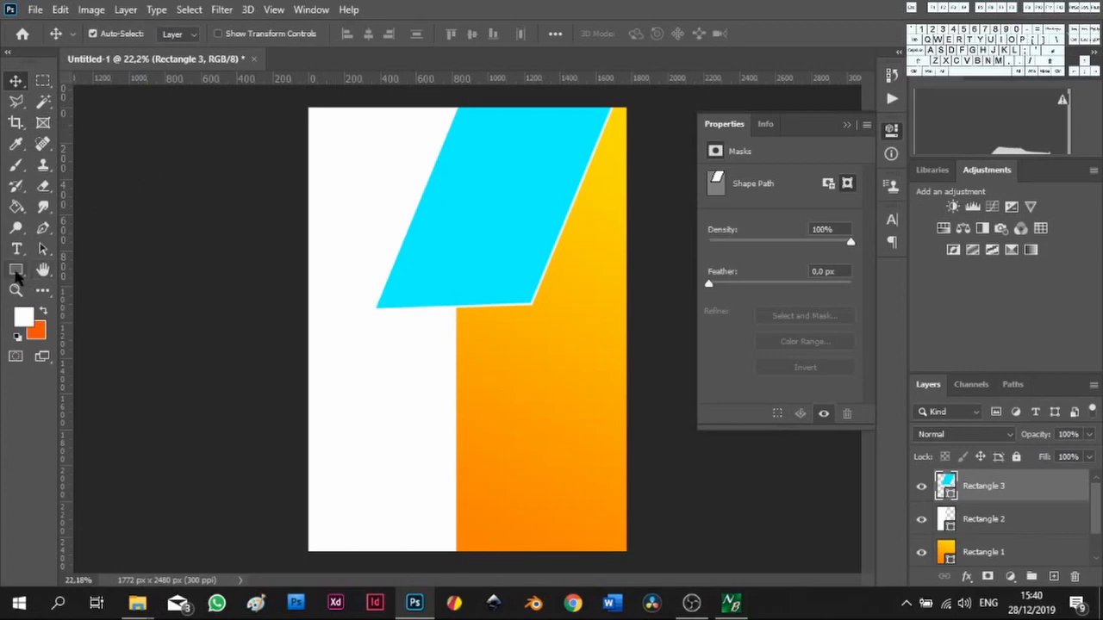
Rasterize the Rectangle 3 layer and select its cyan area with the Magic Wand
click(44, 102)
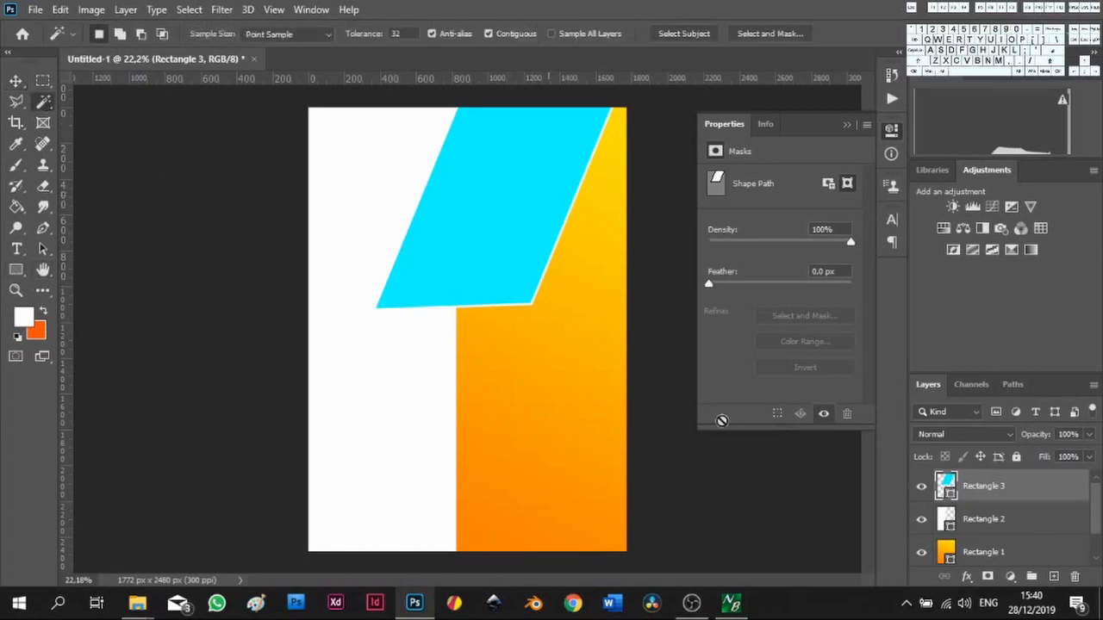
right_click(974, 498)
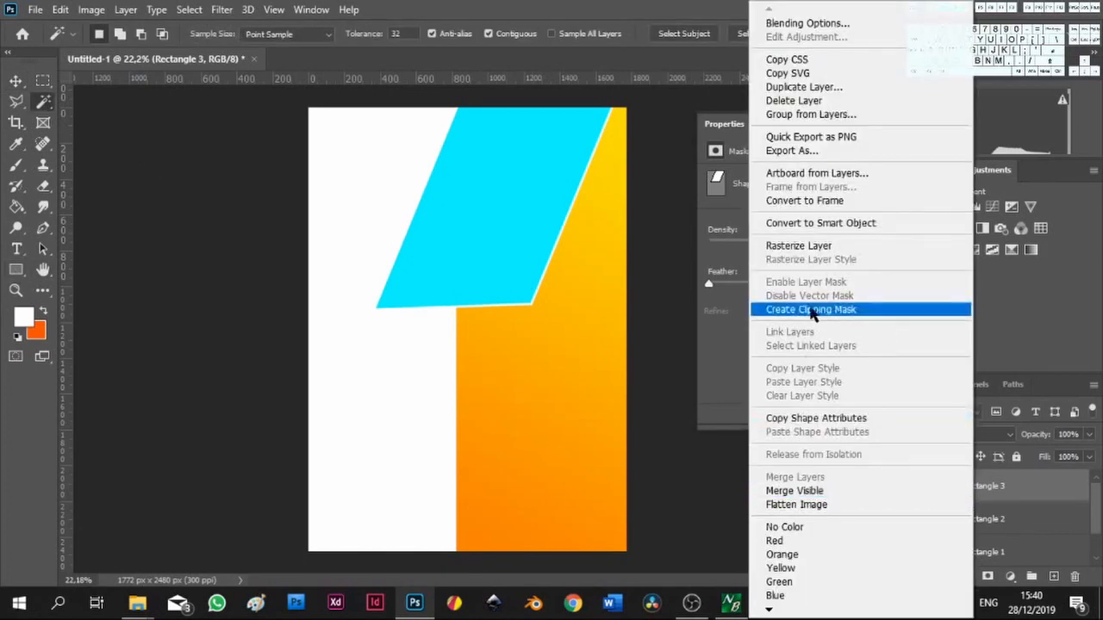
click(821, 247)
click(498, 185)
click(15, 80)
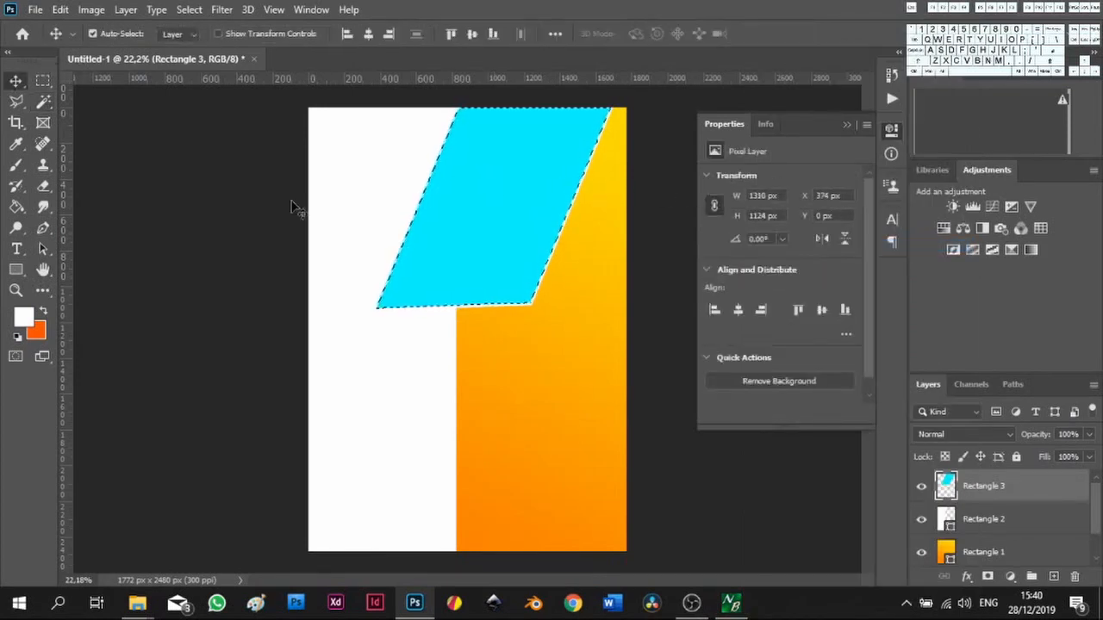
Cut the selected area out of the rasterized white Rectangle 2 layer and delete the cyan Rectangle 3 layer
click(1021, 520)
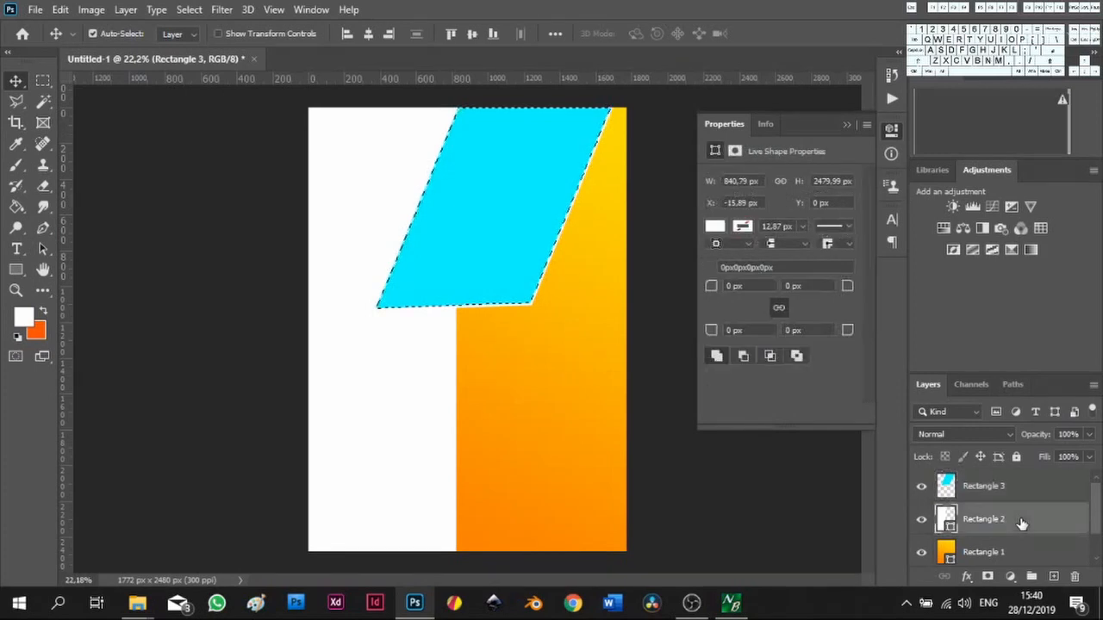
key(ctrl+x)
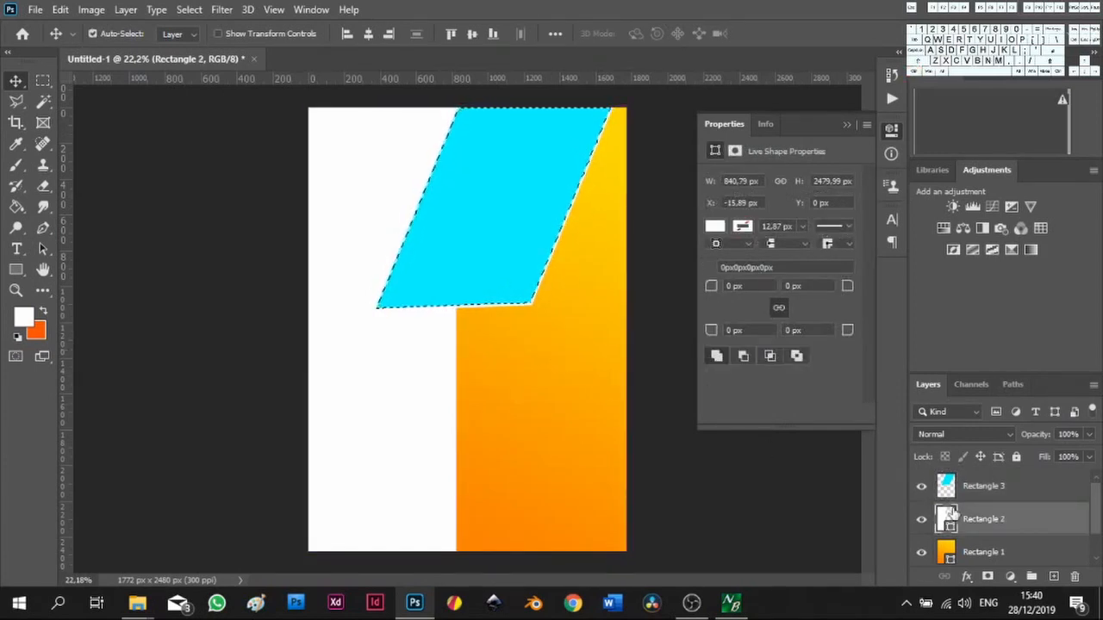
right_click(954, 490)
click(832, 247)
key(ctrl+x)
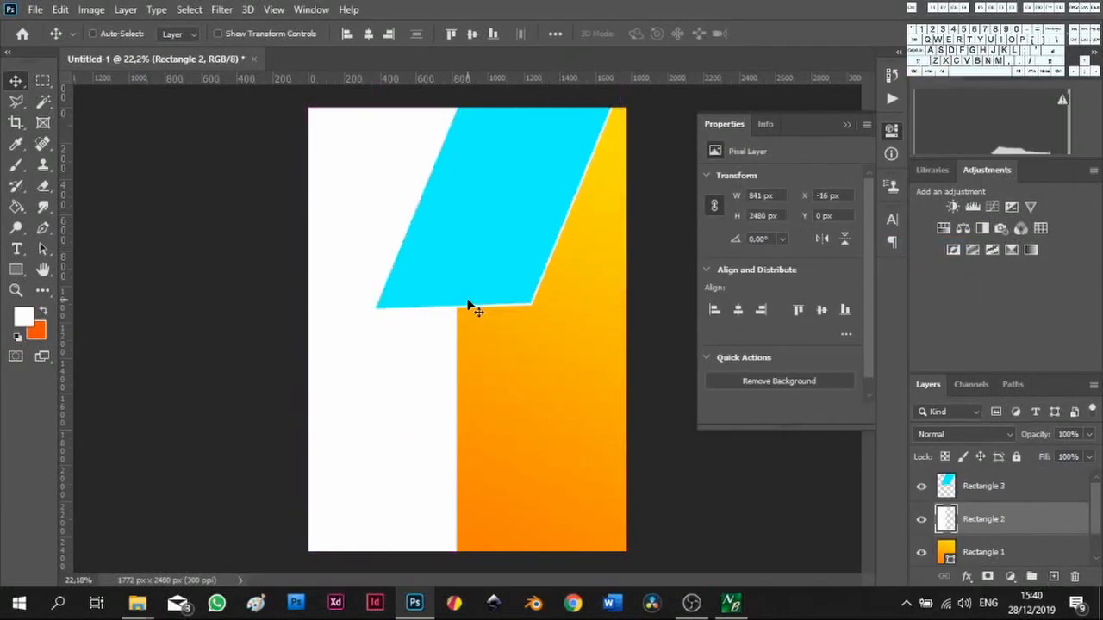
click(1028, 493)
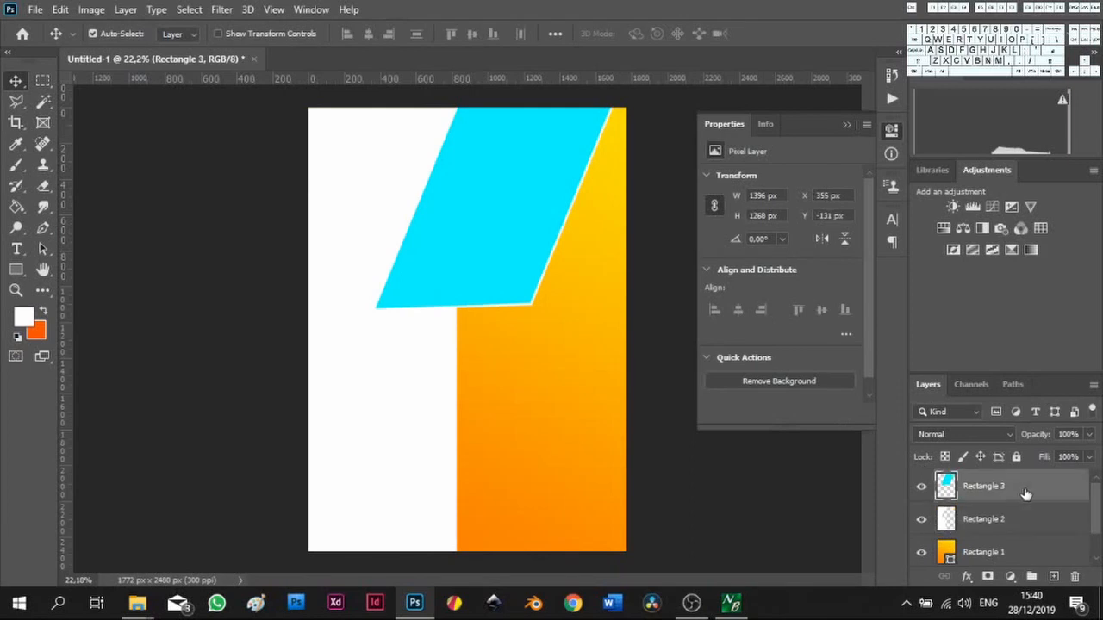
key(Delete)
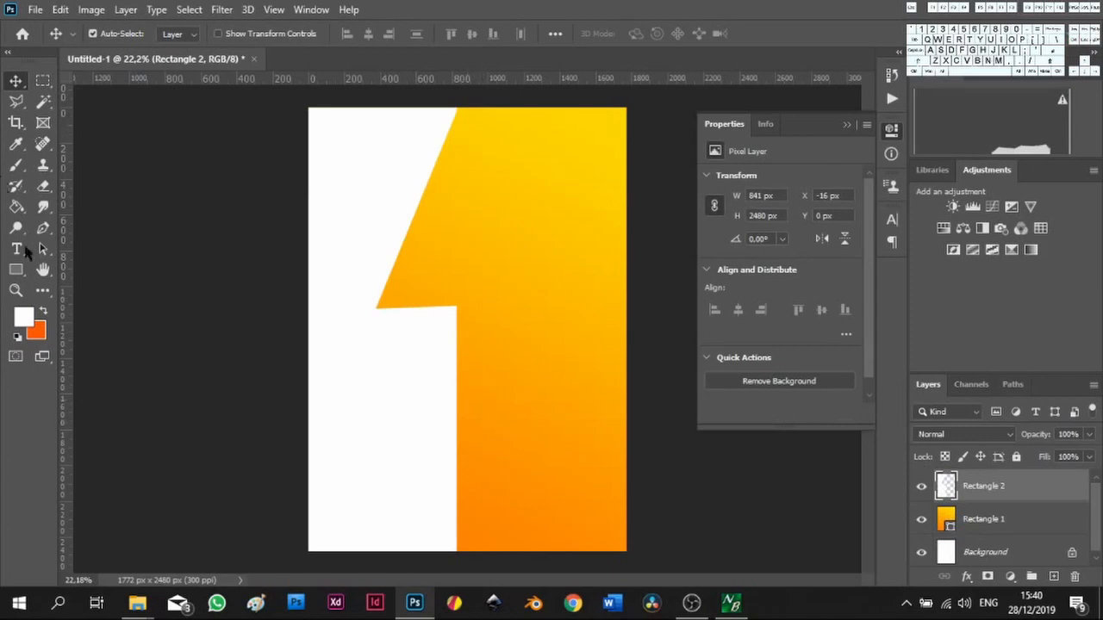
Draw a square about 931 × 931 px over the lower part of the white-orange boundary and shift it slightly left
click(15, 269)
drag(428, 396, 598, 595)
click(16, 81)
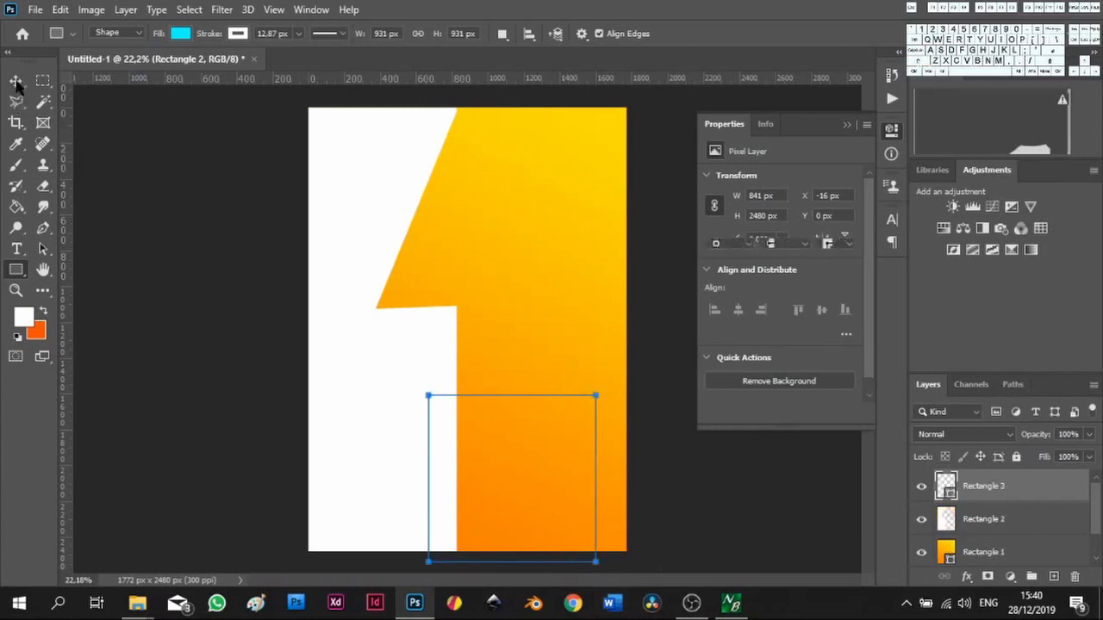
drag(552, 445, 525, 459)
Rotate the cyan square by -30° and move it so its lowest corner meets the boundary at the canvas's bottom edge
key(ctrl+t)
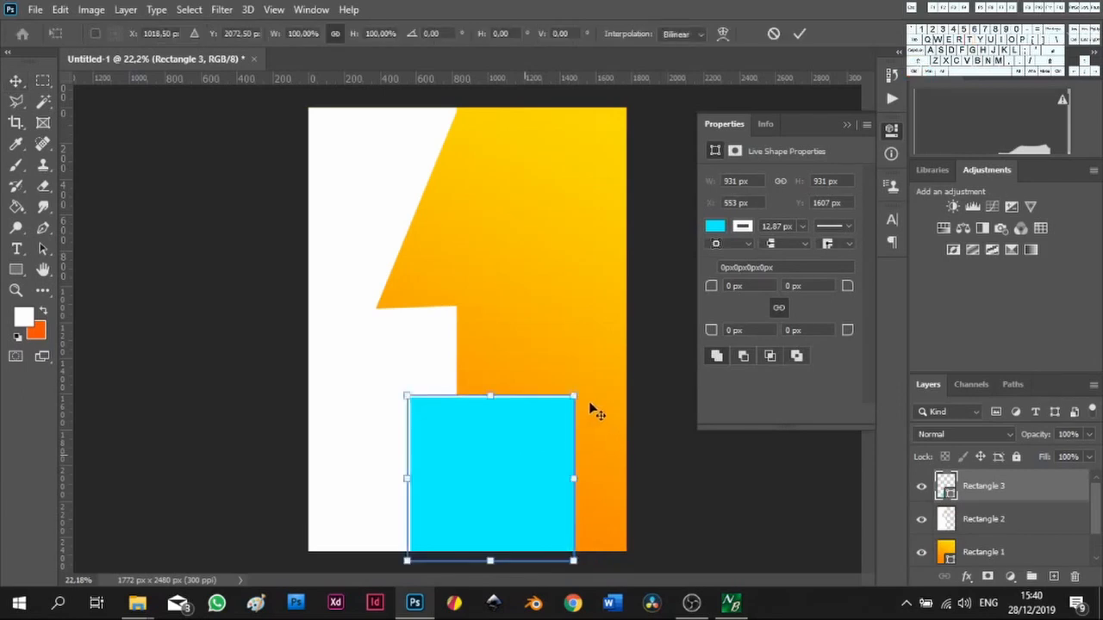
drag(583, 387, 546, 352)
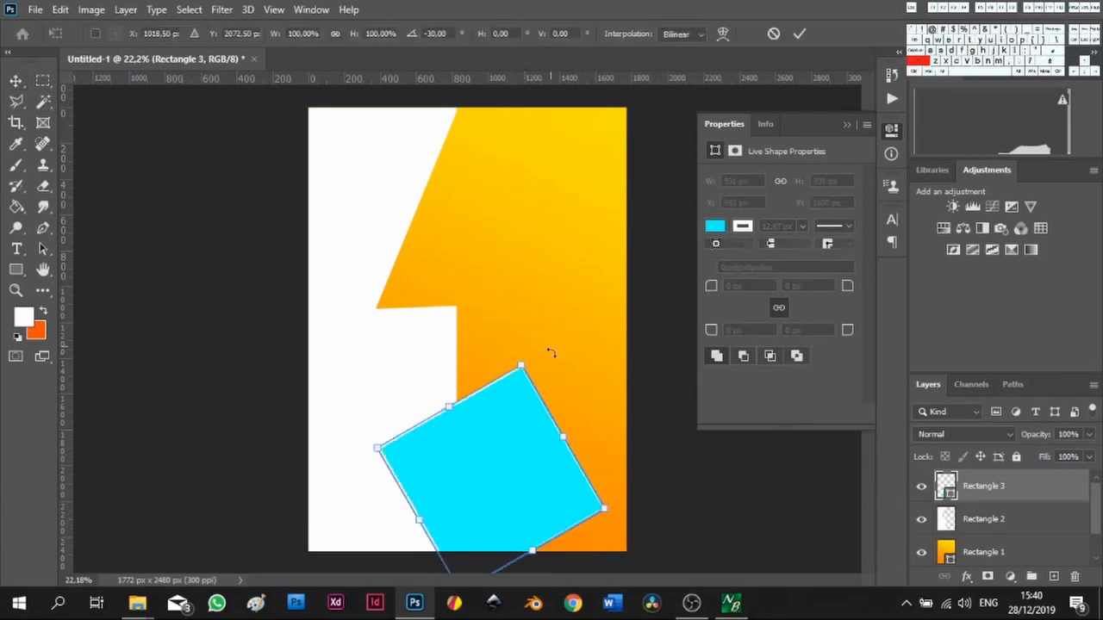
drag(511, 517, 505, 475)
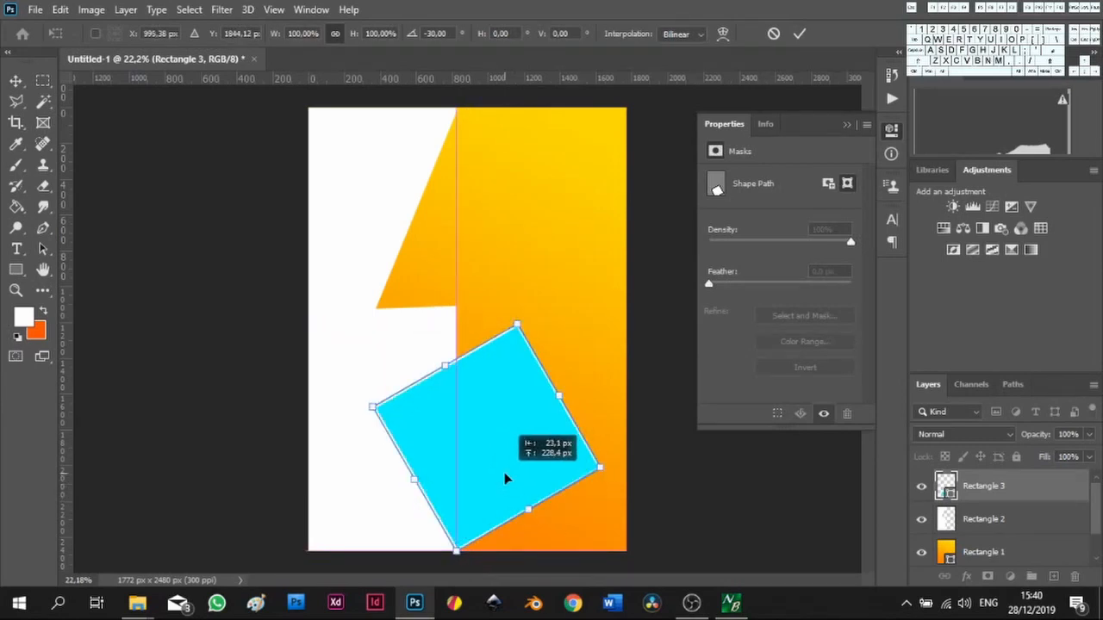
drag(504, 472, 504, 472)
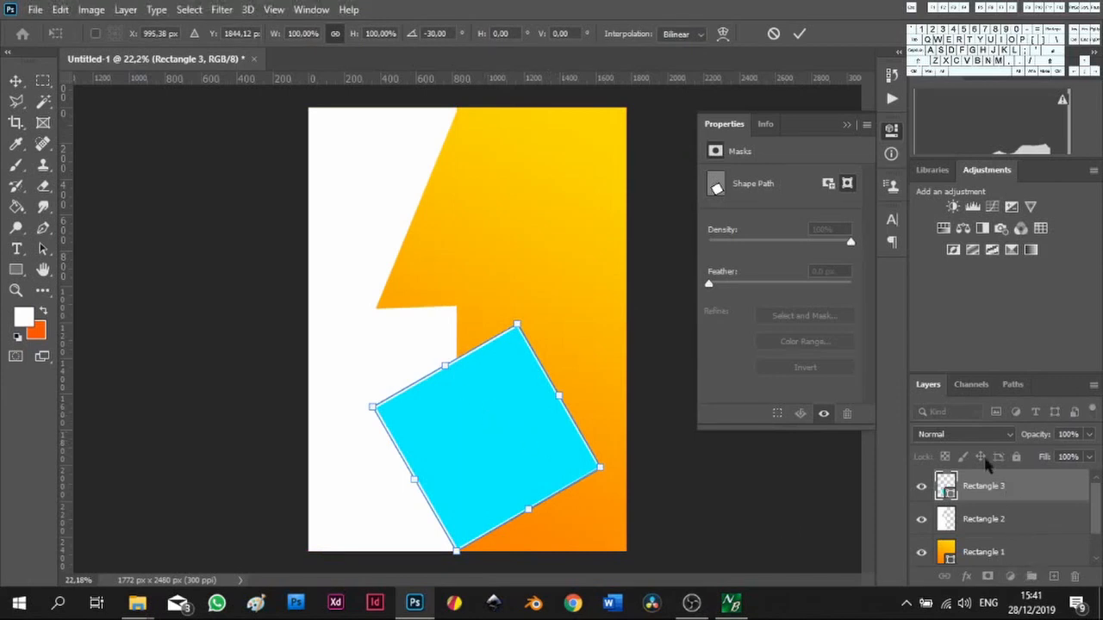
Rasterize the rotated square's layer and select its cyan area with the Magic Wand
click(43, 101)
right_click(1009, 484)
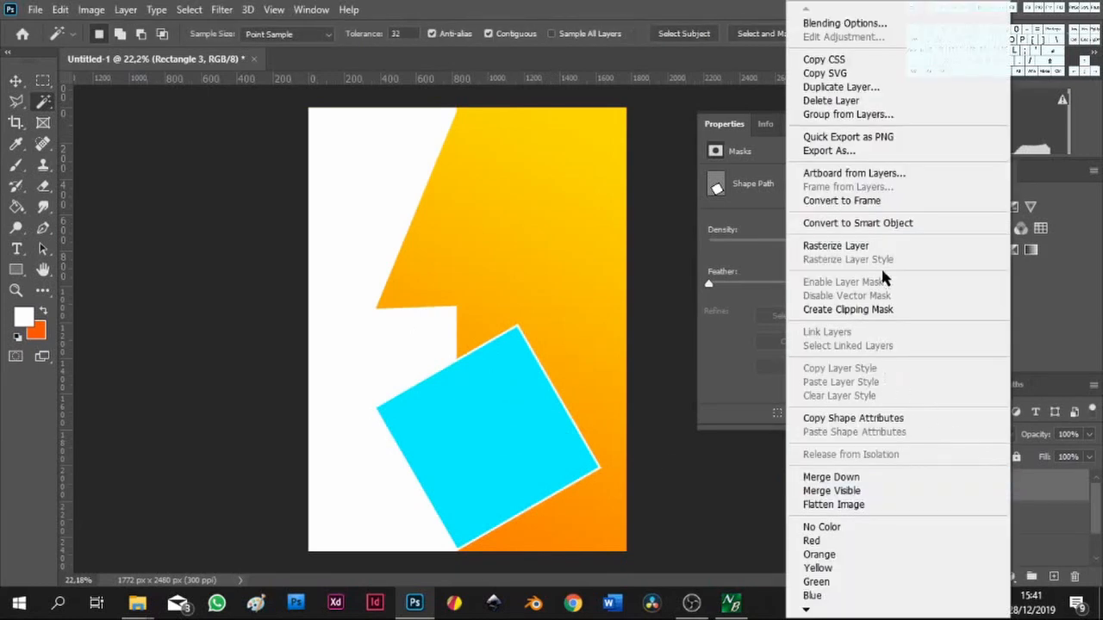
click(849, 245)
click(487, 443)
Cut the selected square area out of the white Rectangle 2 layer and delete the cyan square
click(984, 518)
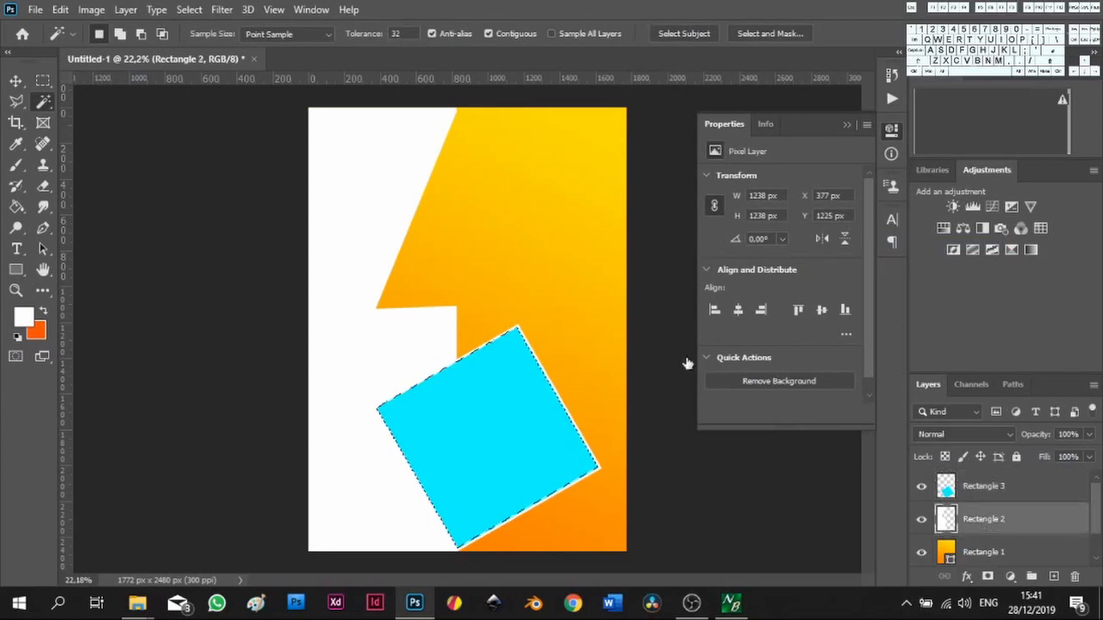
key(ctrl+d)
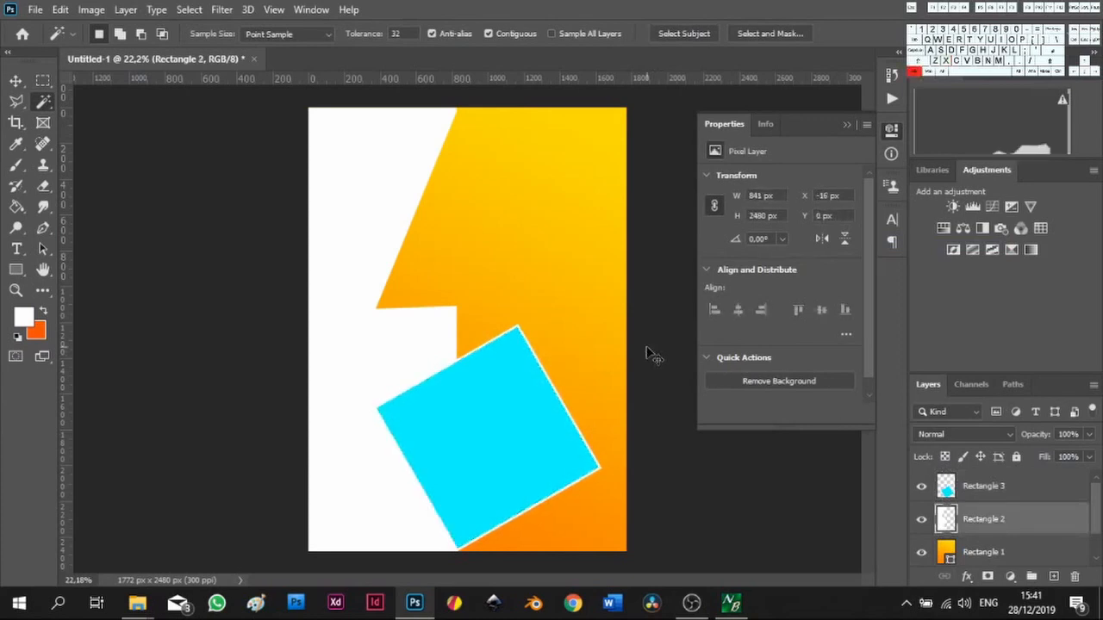
click(15, 81)
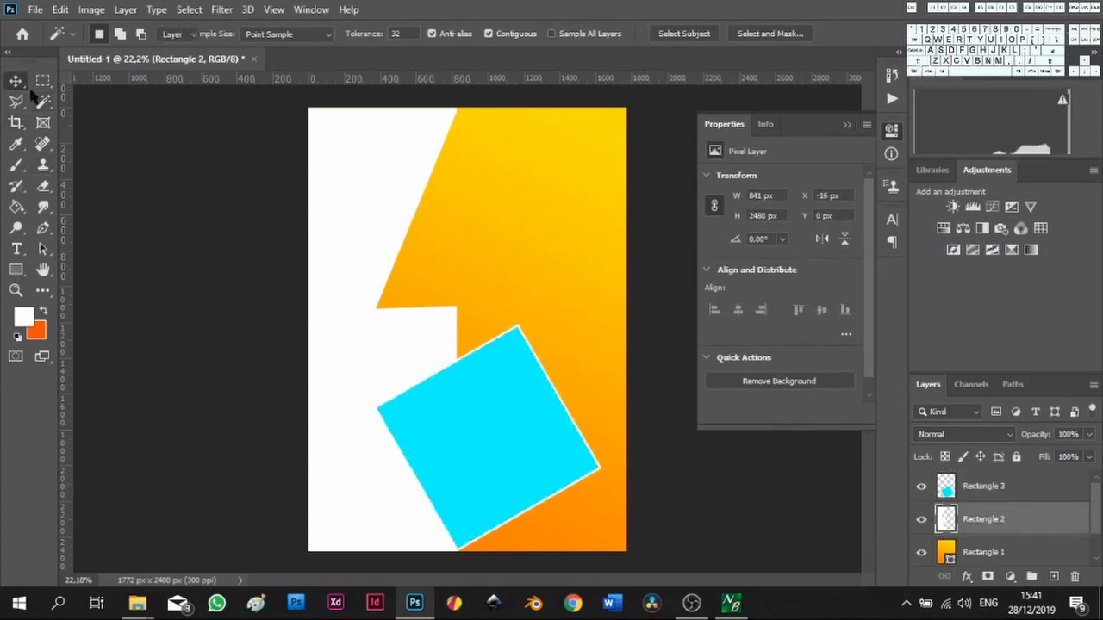
click(515, 405)
key(Delete)
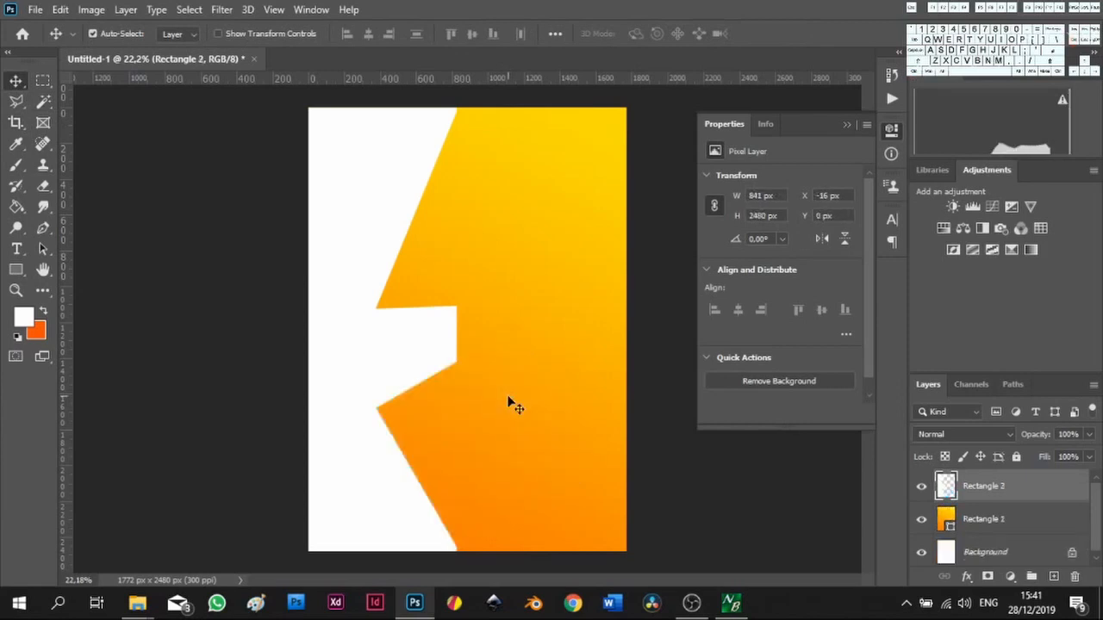
Outline the white block protruding between the two cut-outs with the Polygonal Lasso and cut it out of Rectangle 2
click(16, 101)
click(377, 307)
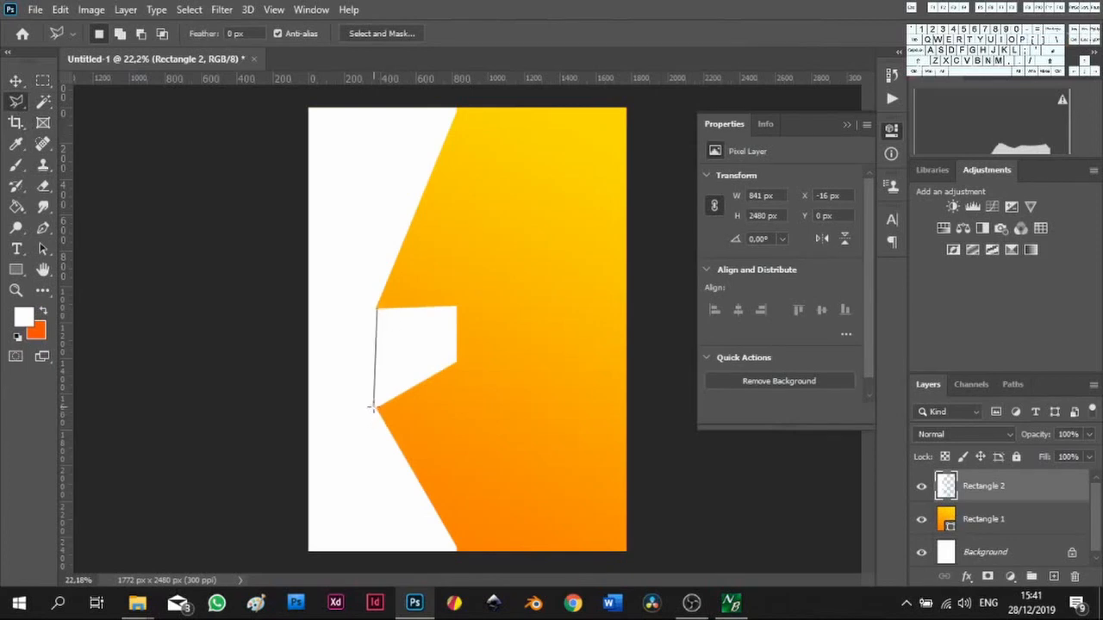
key(shift)
click(375, 409)
click(532, 399)
click(512, 246)
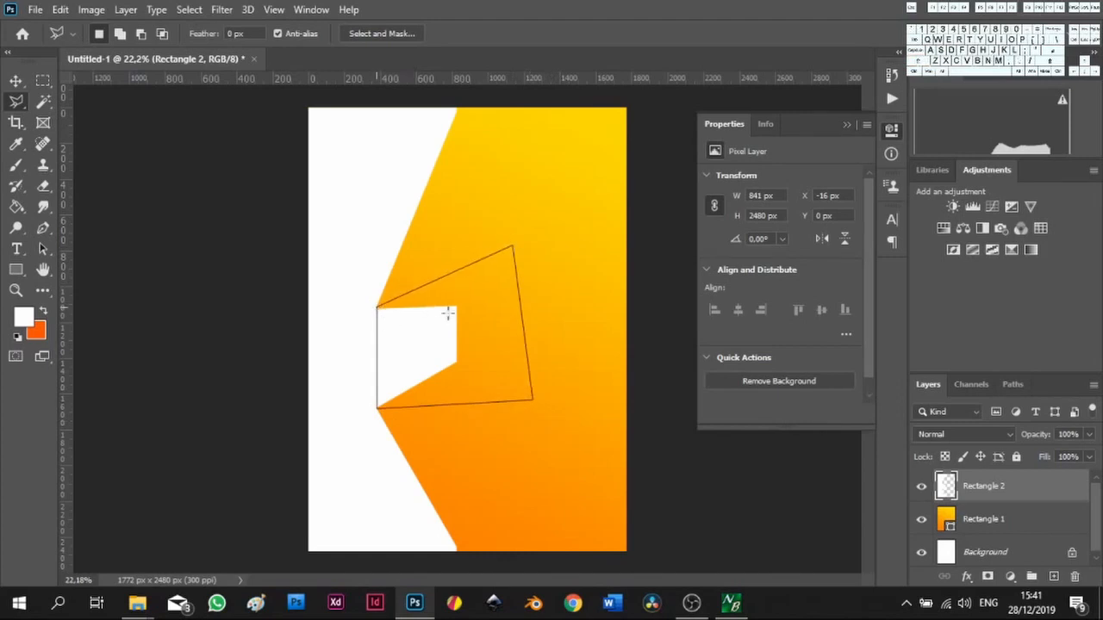
click(377, 307)
key(ctrl+x)
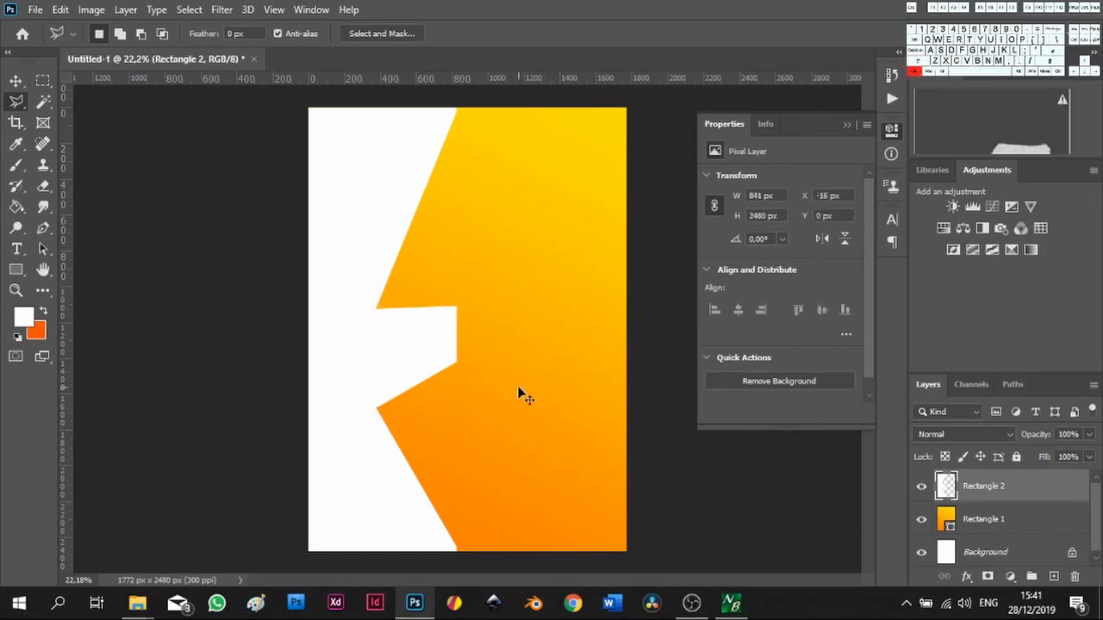
click(15, 80)
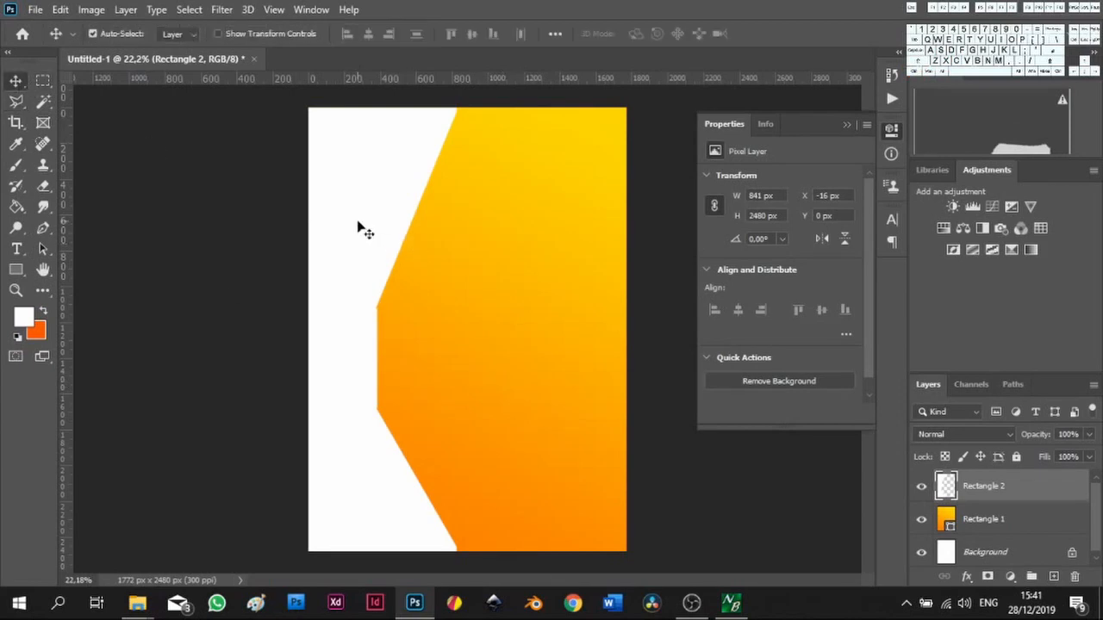
Duplicate the Rectangle 2 layer and fill the original lower copy with black (000000) using the Paint Bucket
key(ctrl+j)
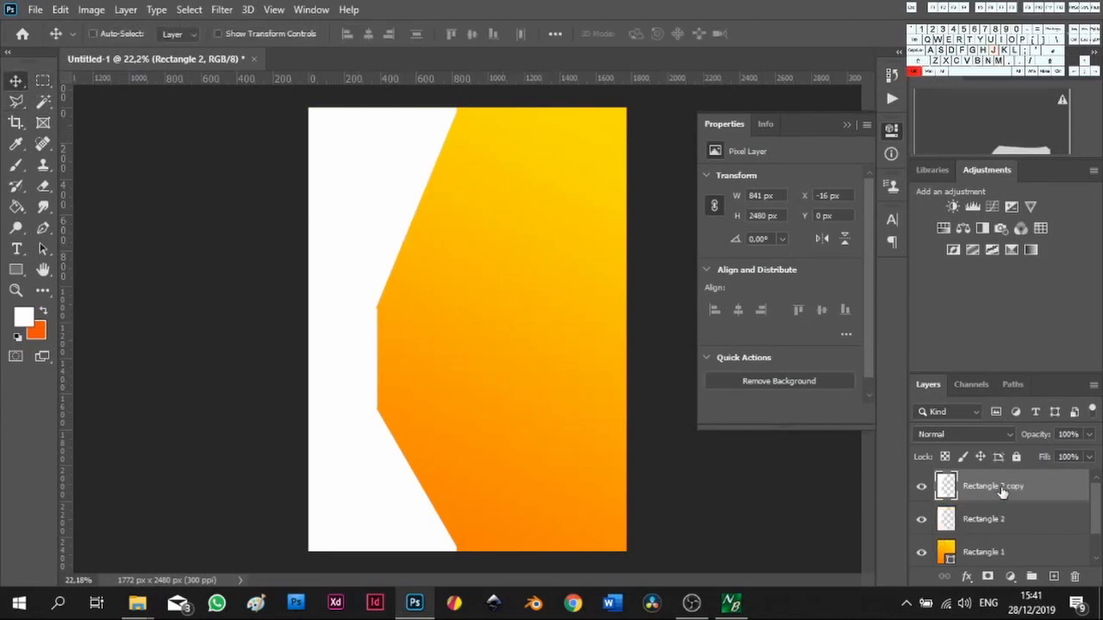
click(1013, 521)
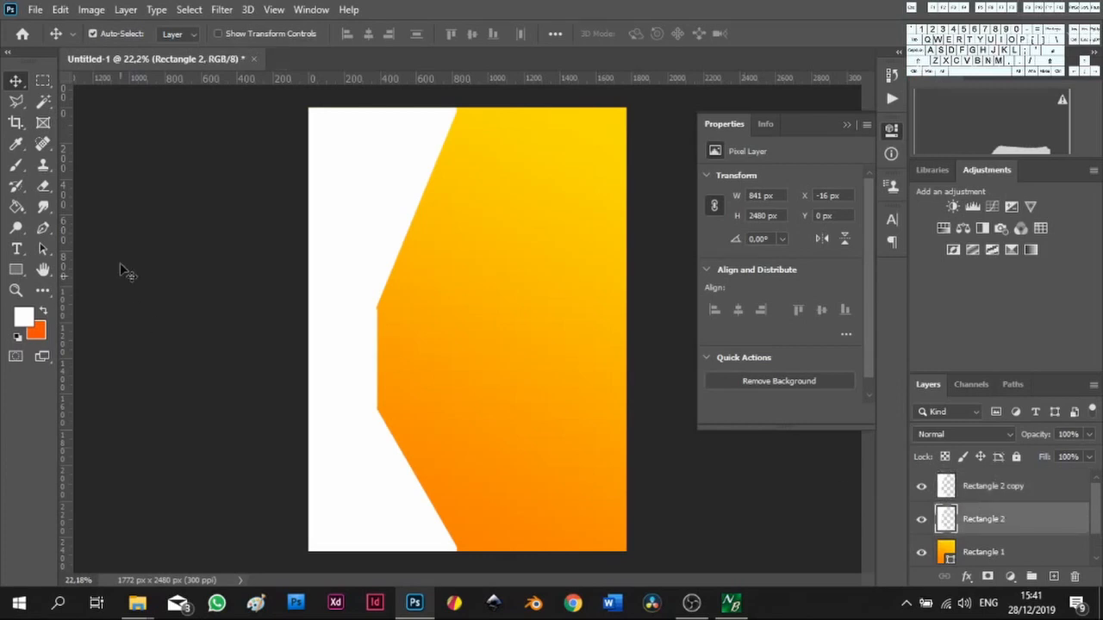
click(27, 316)
text(000000)
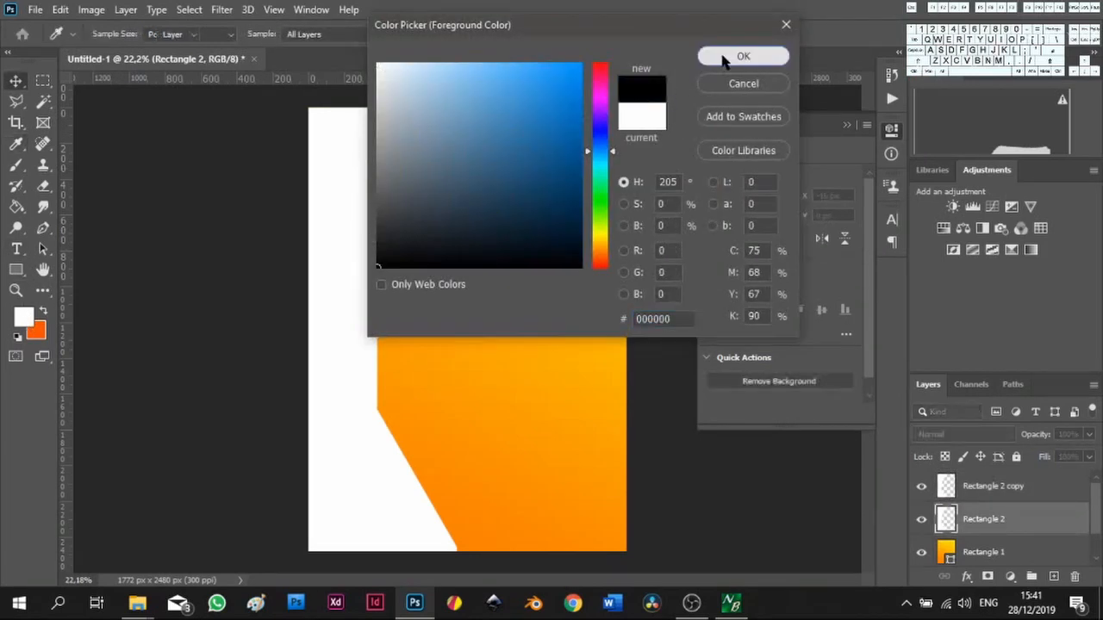
click(728, 55)
click(21, 210)
click(363, 178)
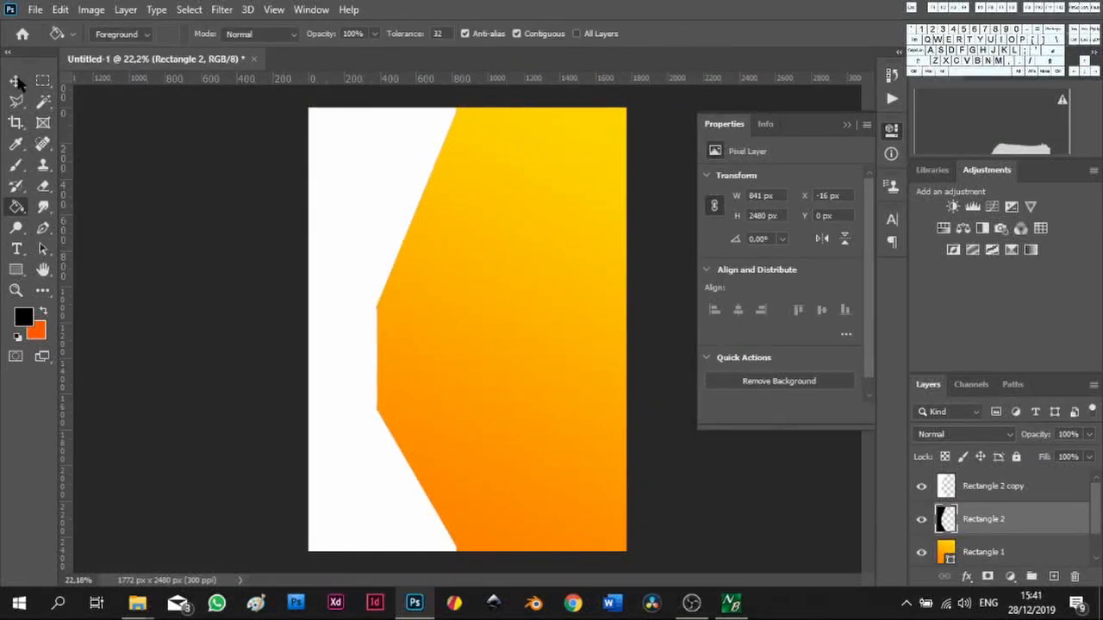
Apply a Gaussian Blur with a 31.8-pixel radius to the black Rectangle 2 layer as a shadow
click(222, 9)
mouse_move(252, 199)
click(478, 248)
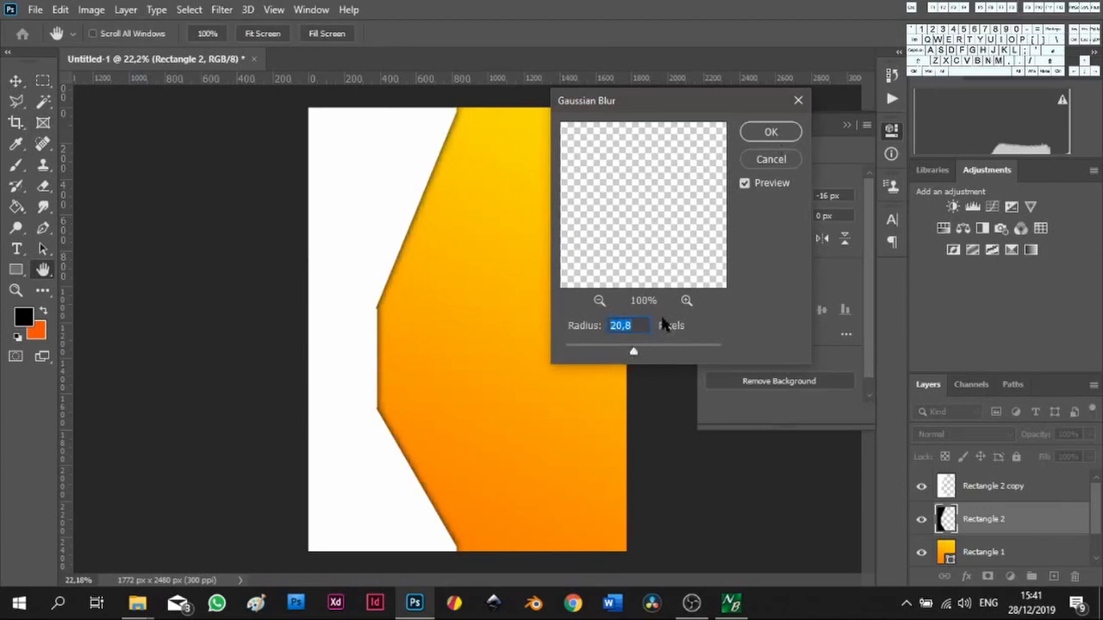
click(640, 351)
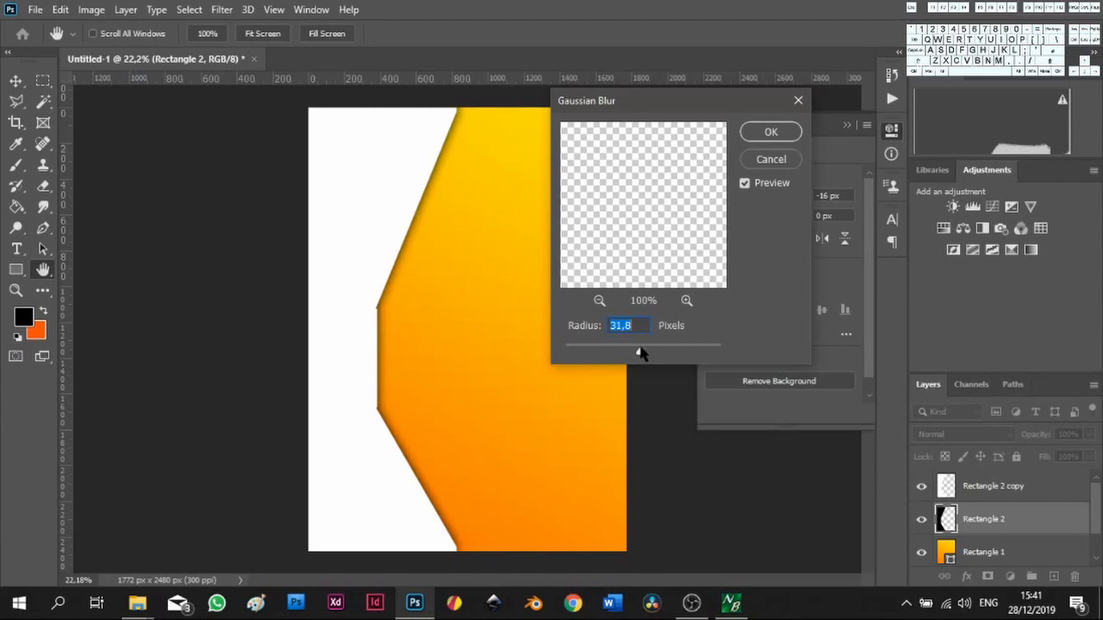
click(770, 131)
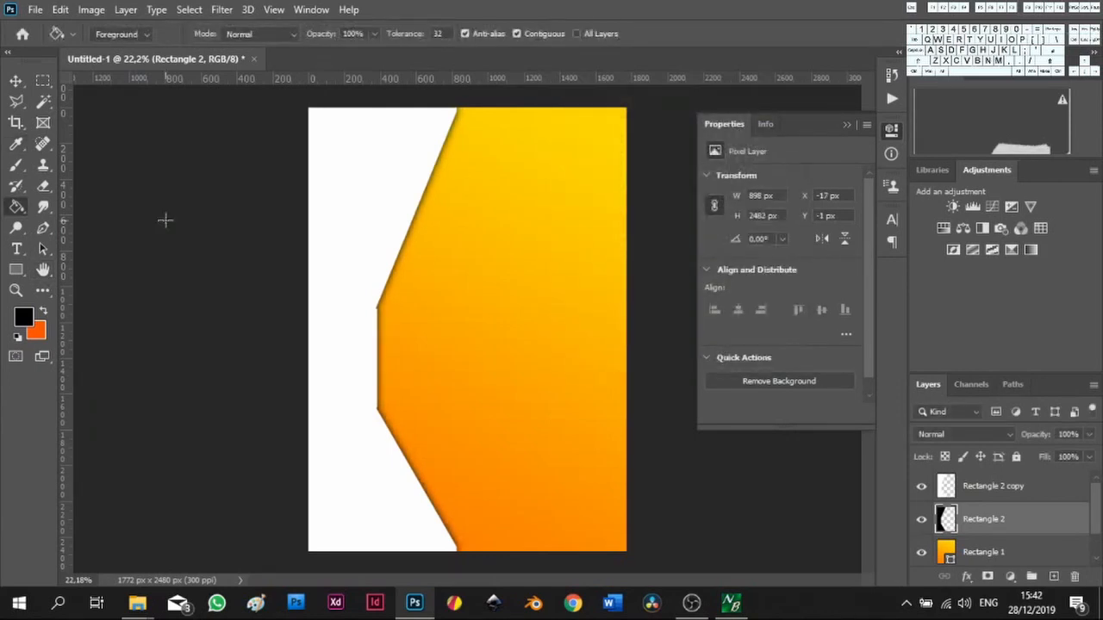
click(15, 80)
Draw a six-sided polygon about 1502 by 1301 px across the upper part of the canvas with the Polygon Tool
click(13, 269)
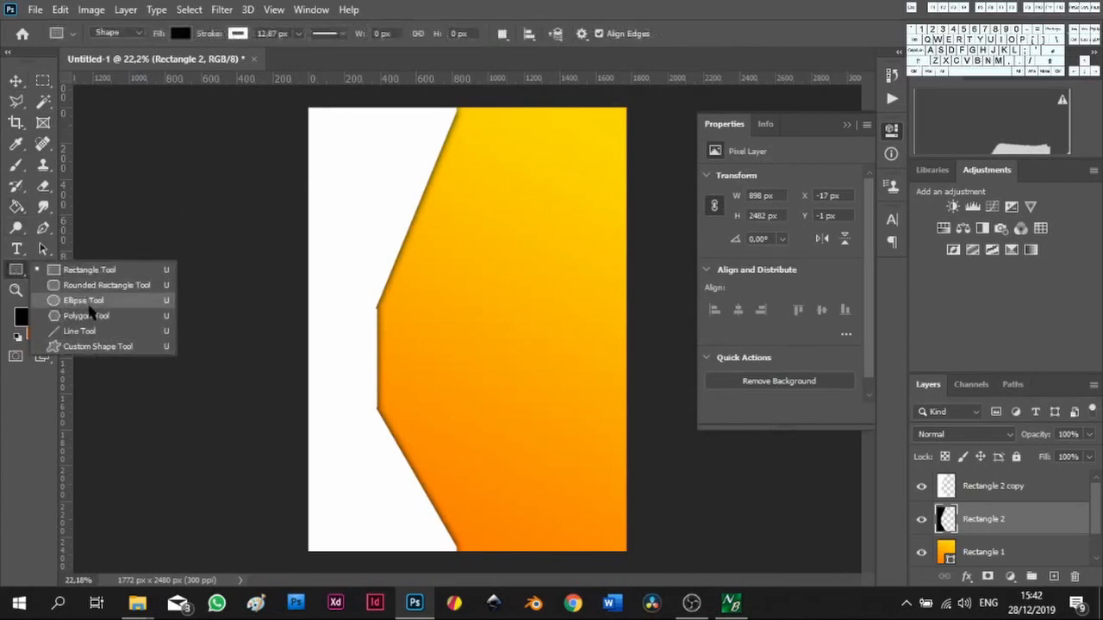
click(90, 316)
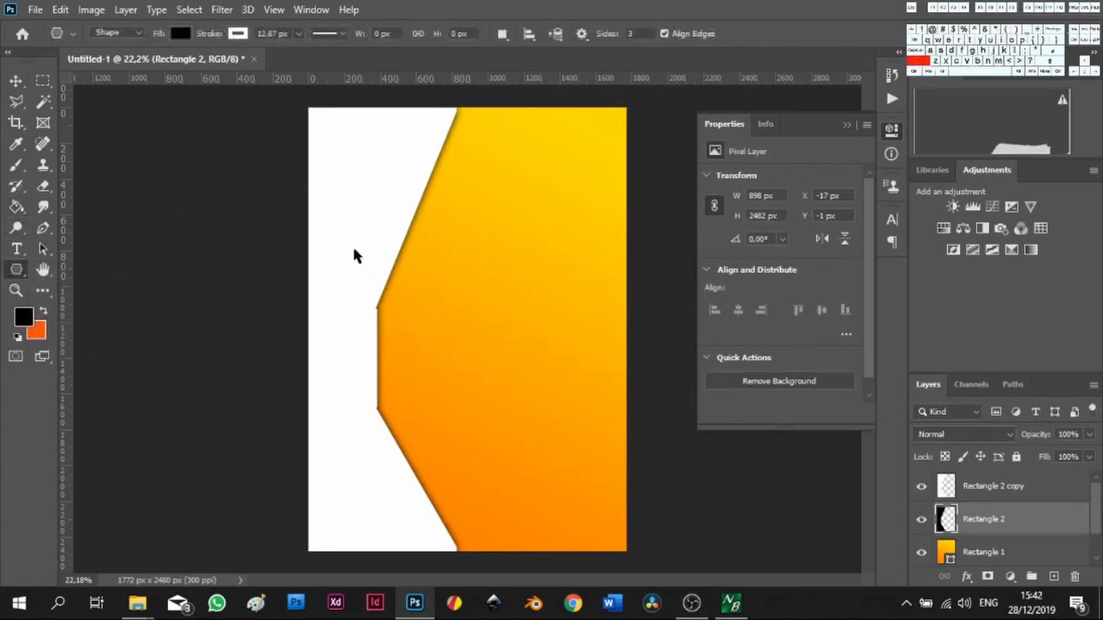
drag(335, 226, 406, 336)
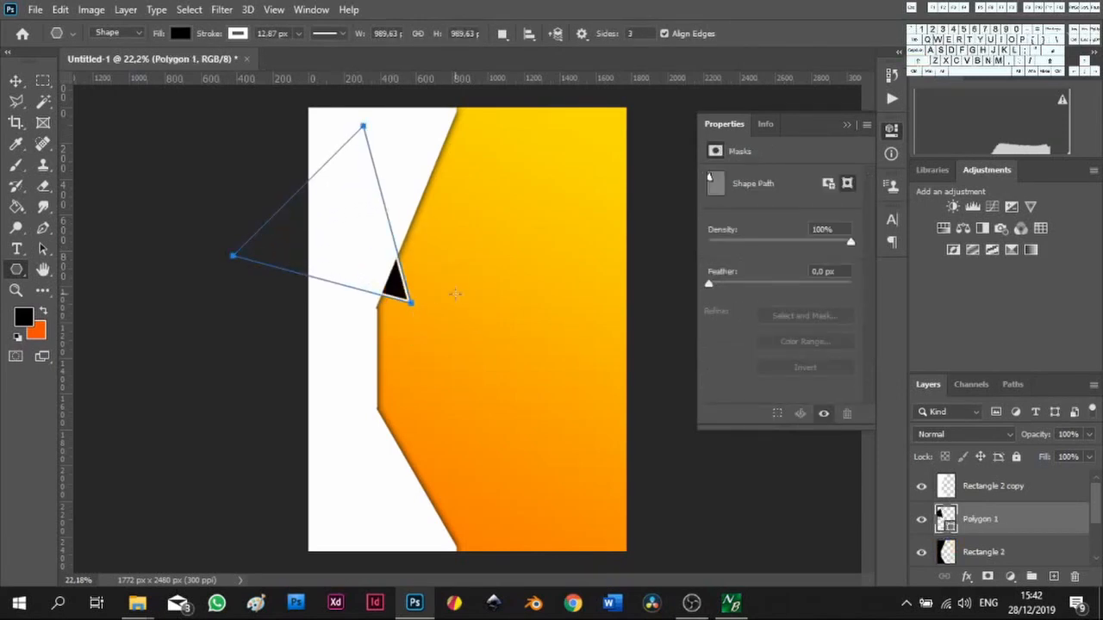
key(ctrl+z)
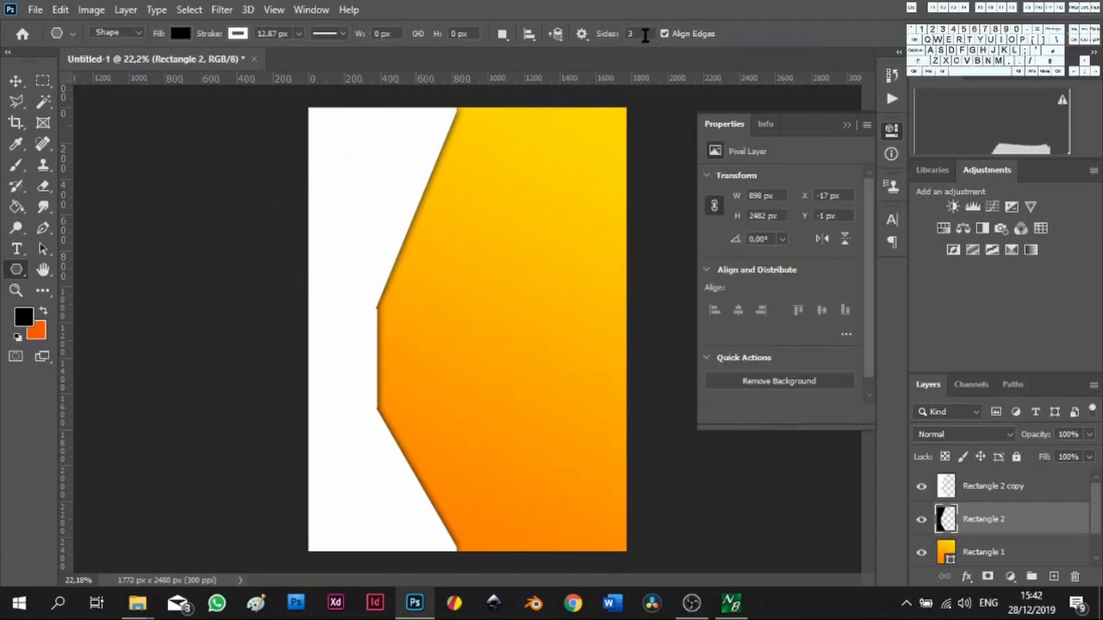
text(6)
drag(443, 181, 304, 209)
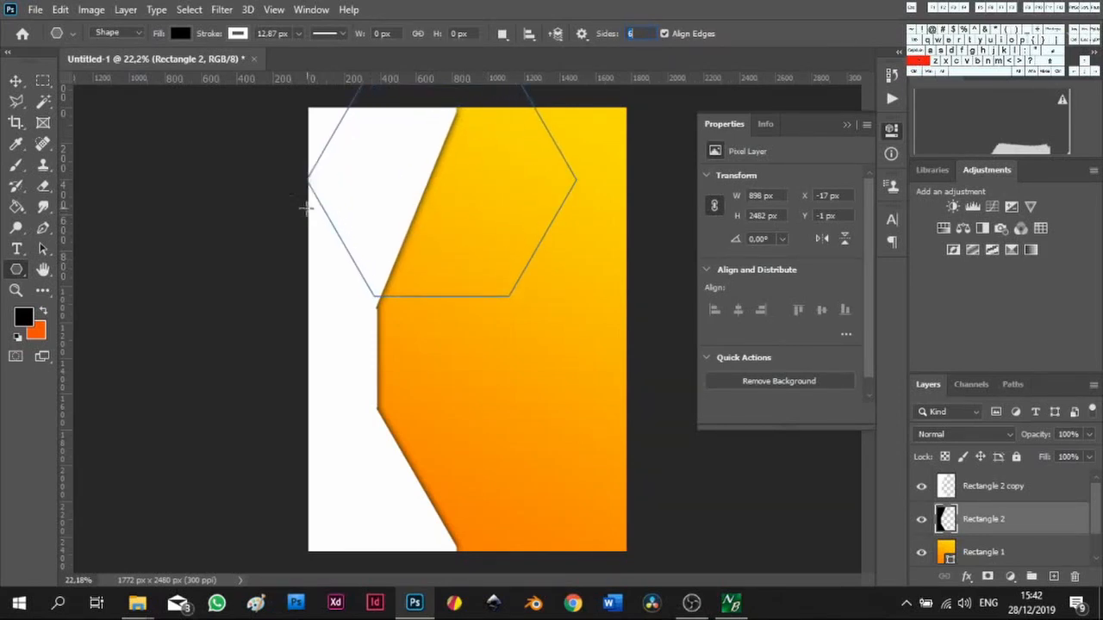
Bring the hexagon's layer above Rectangle 2 copy and move the hexagon partly off the canvas's left edge, around mid-height
click(15, 80)
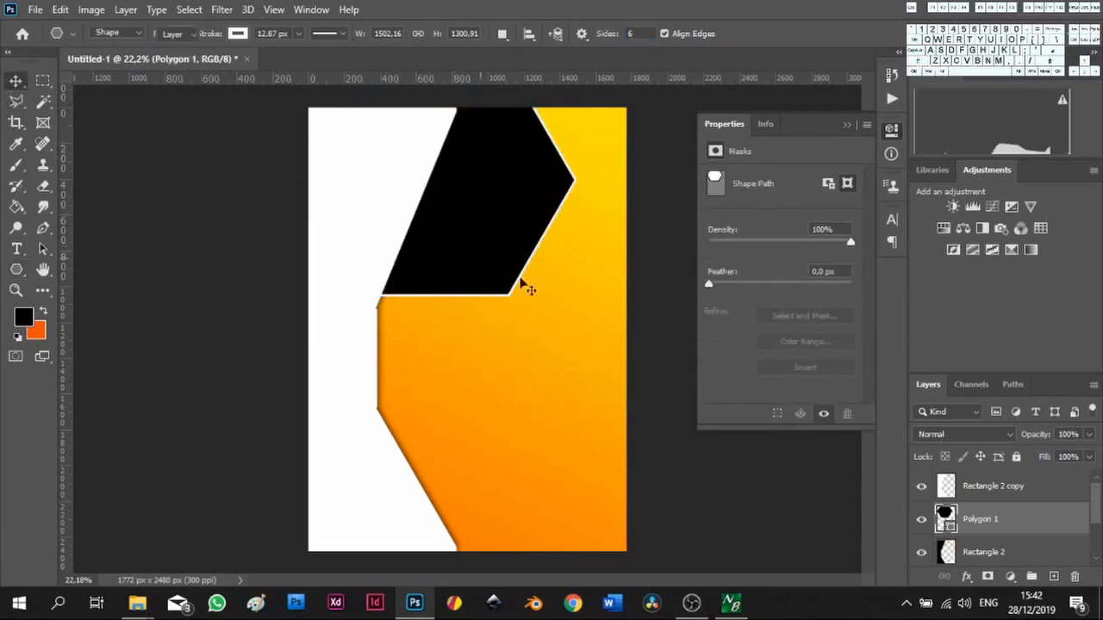
drag(985, 524, 983, 485)
drag(496, 199, 388, 365)
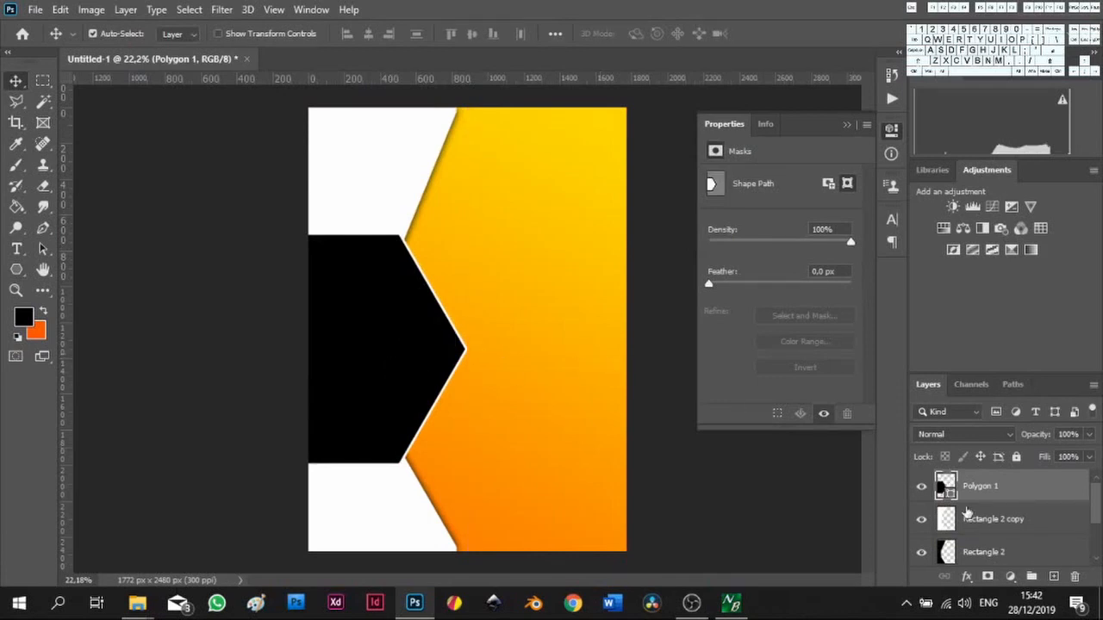
Remove the hexagon's fill and give it an orange stroke 45.62 px wide
click(16, 270)
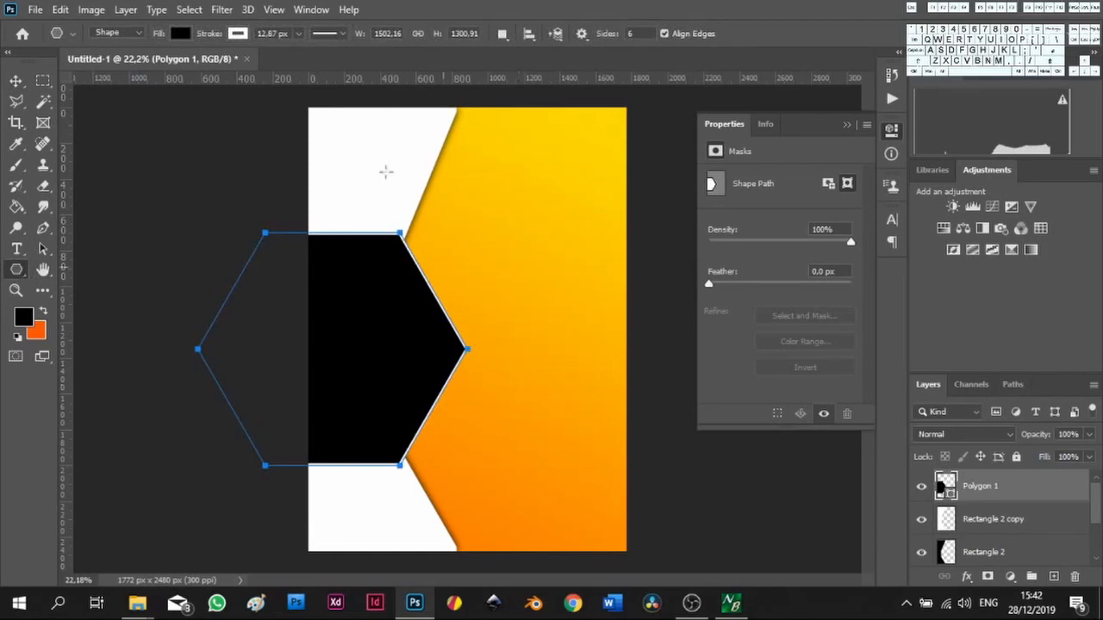
click(182, 34)
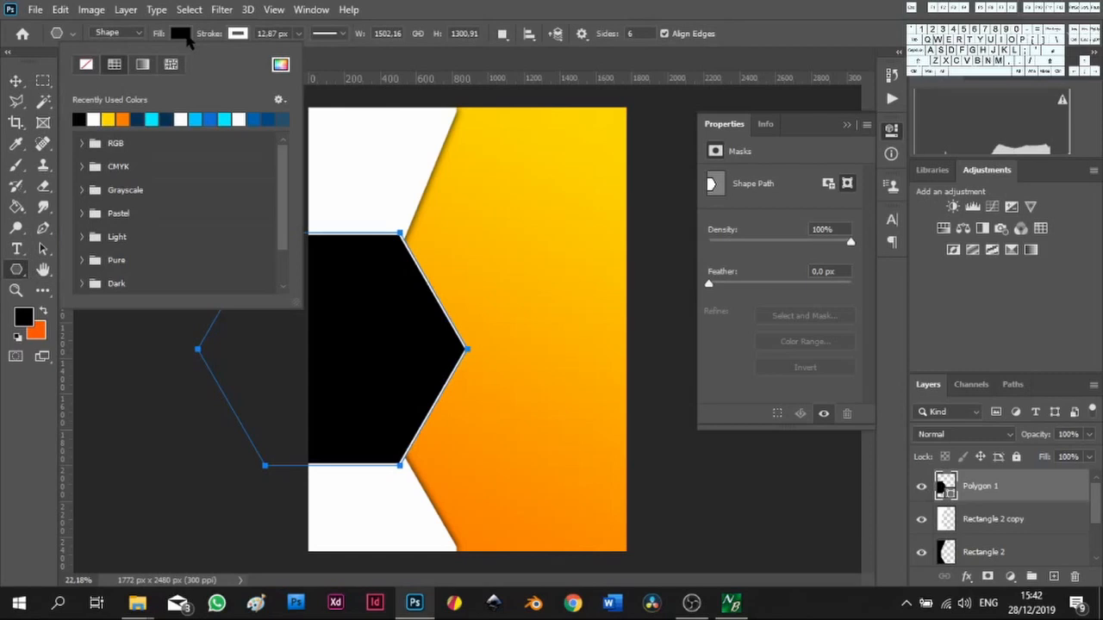
click(86, 63)
click(238, 33)
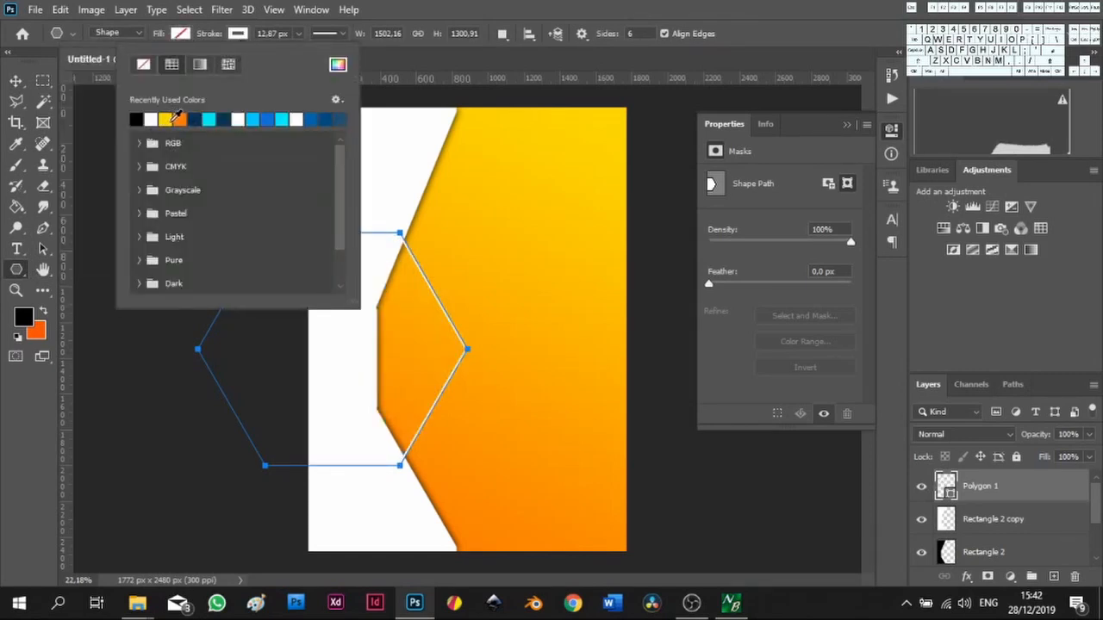
click(181, 119)
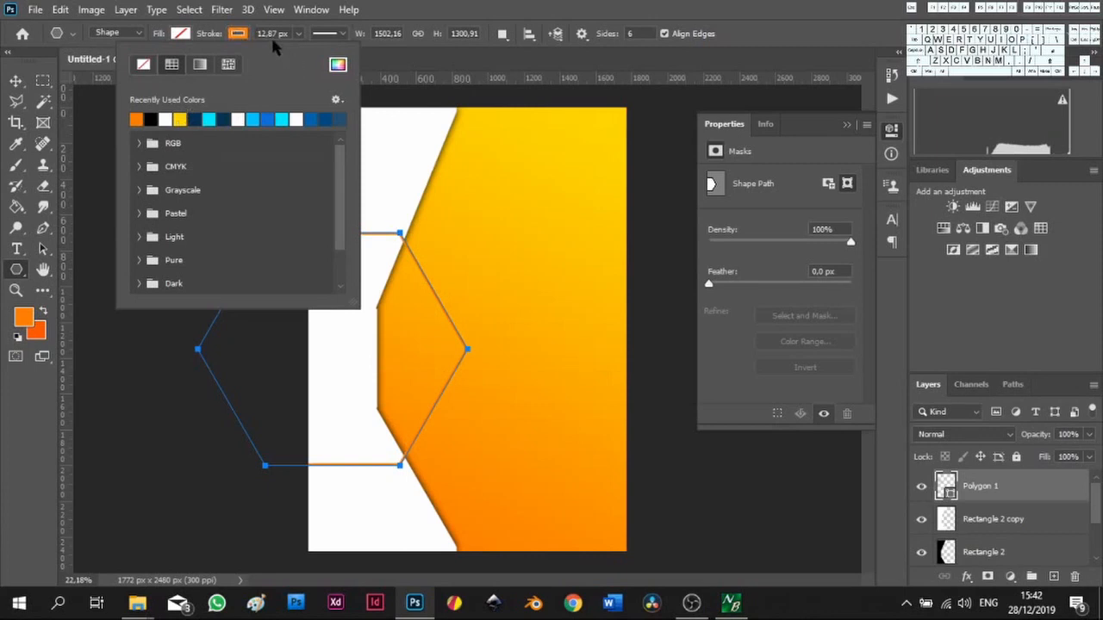
click(300, 35)
drag(299, 54, 311, 57)
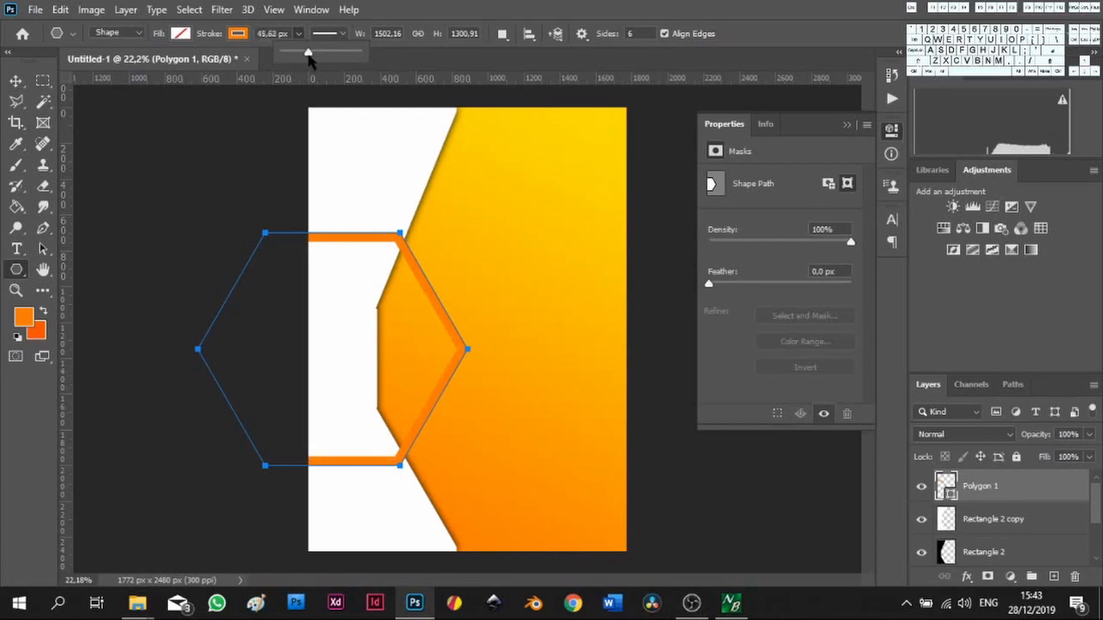
Duplicate the orange hexagon outline's layer, Polygon 1
click(15, 80)
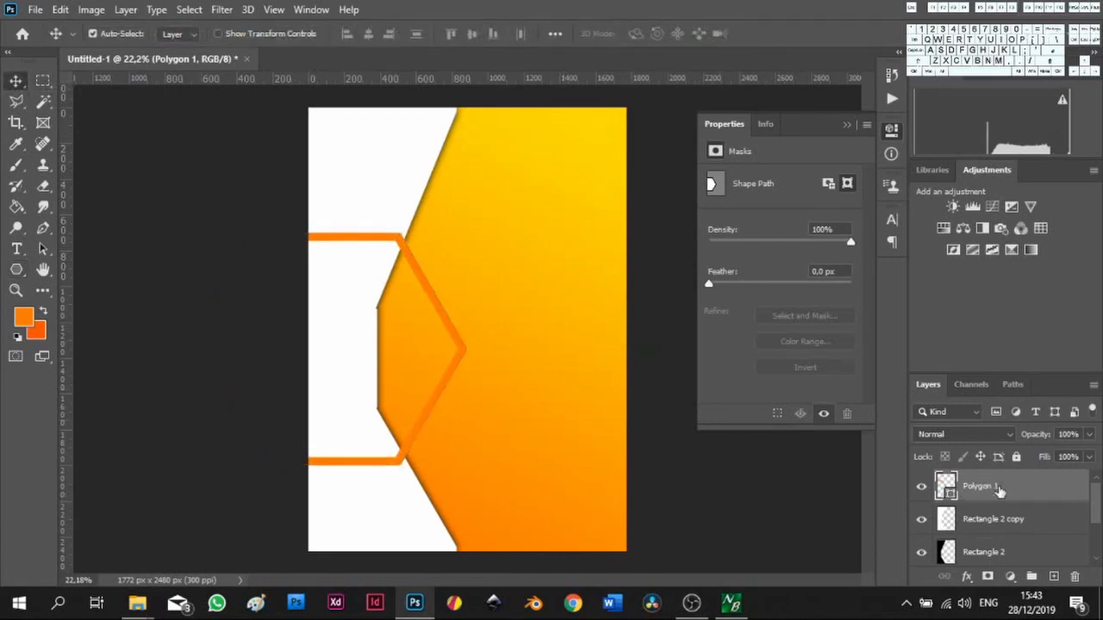
key(ctrl+j)
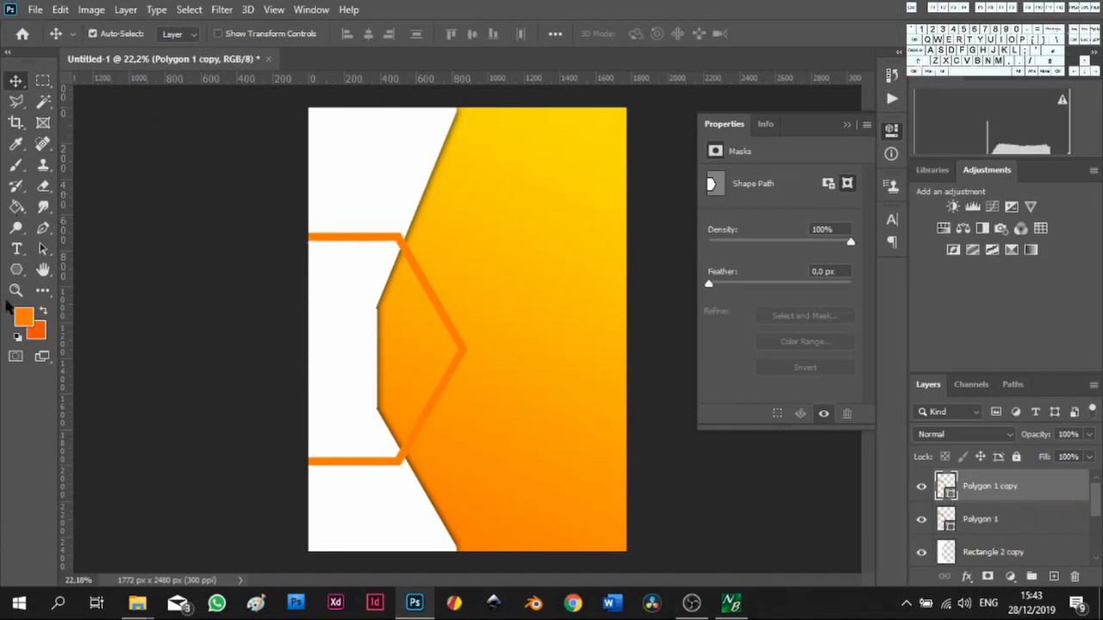
click(20, 272)
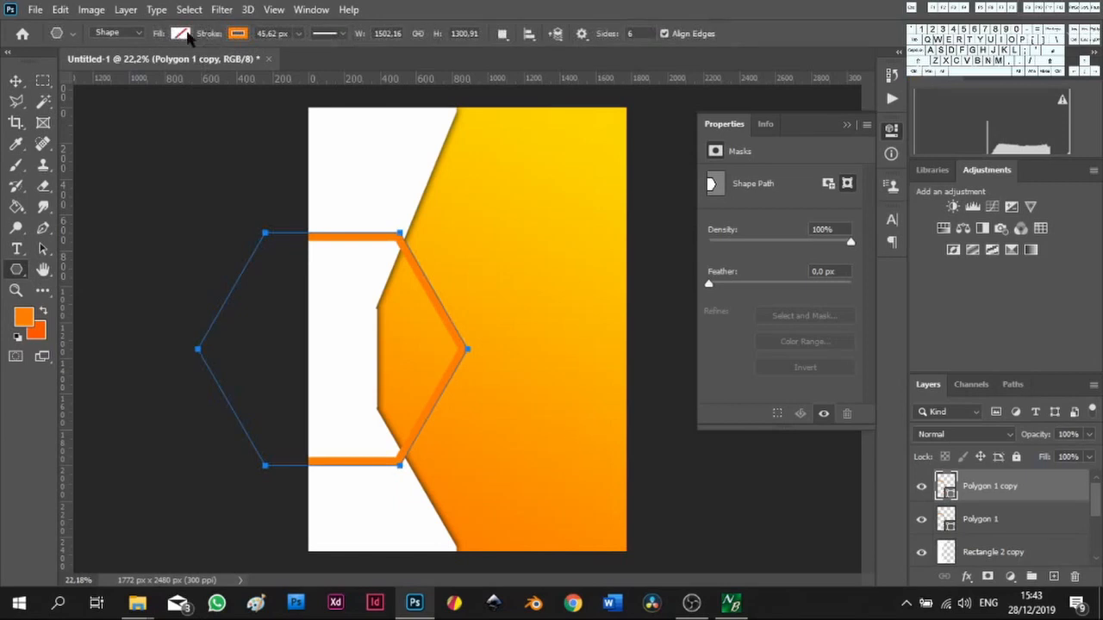
click(180, 34)
click(238, 119)
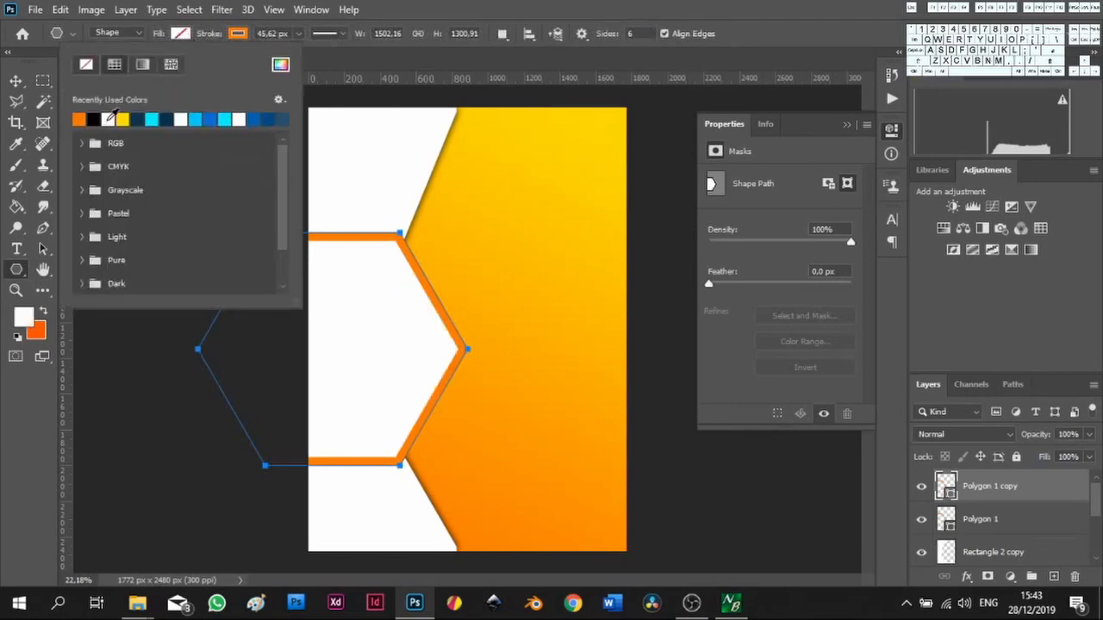
click(238, 34)
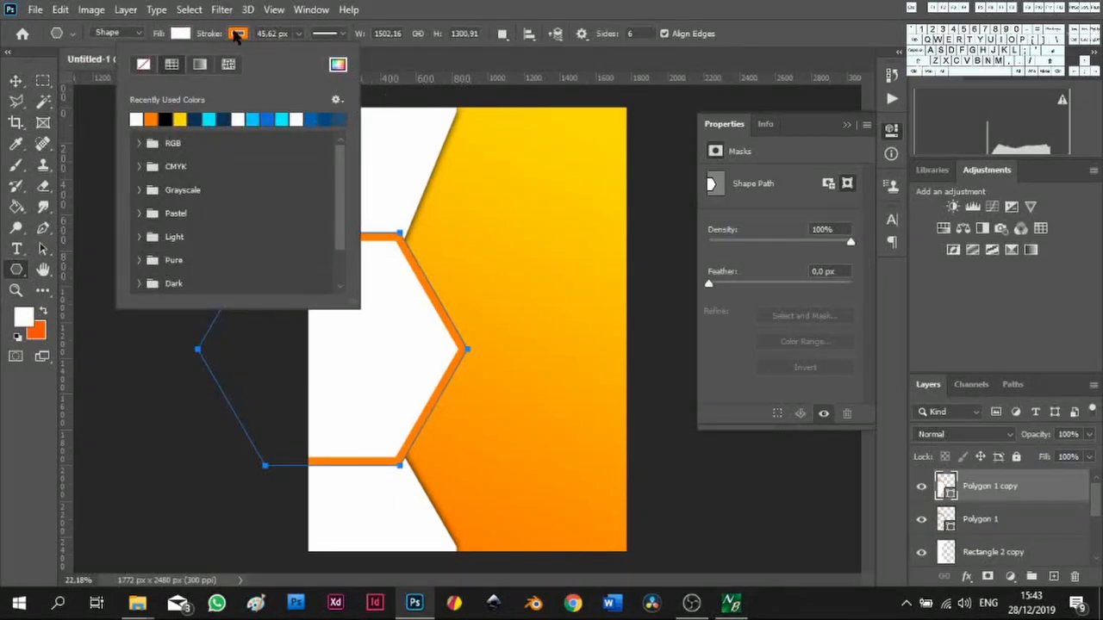
click(213, 27)
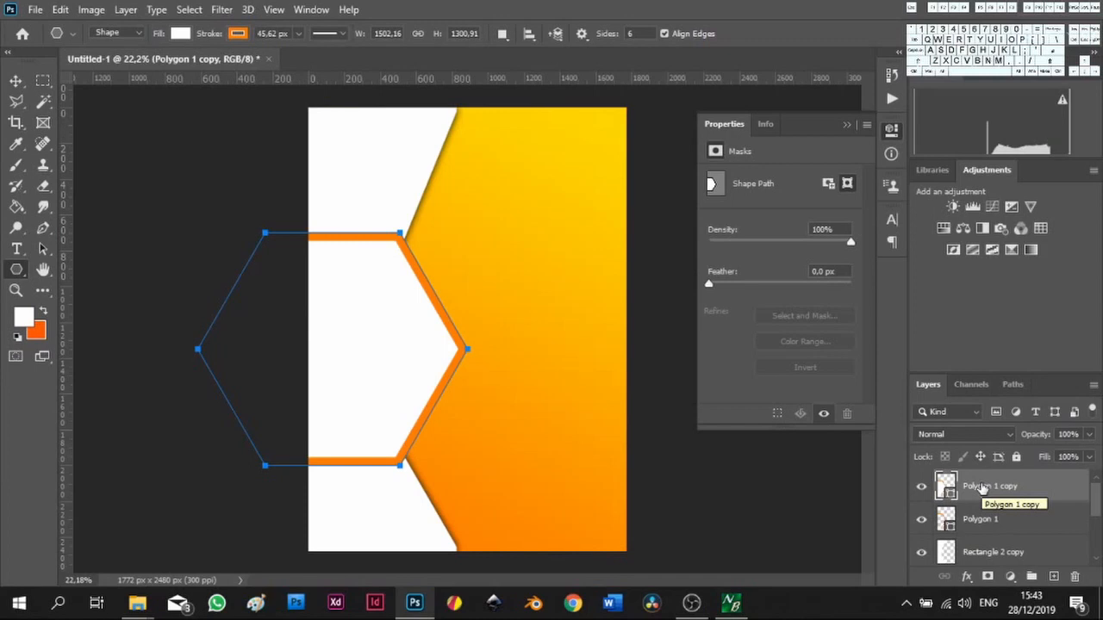
click(186, 36)
click(83, 69)
Change the duplicated hexagon's stroke to black and place its layer beneath Polygon 1
click(244, 36)
click(238, 34)
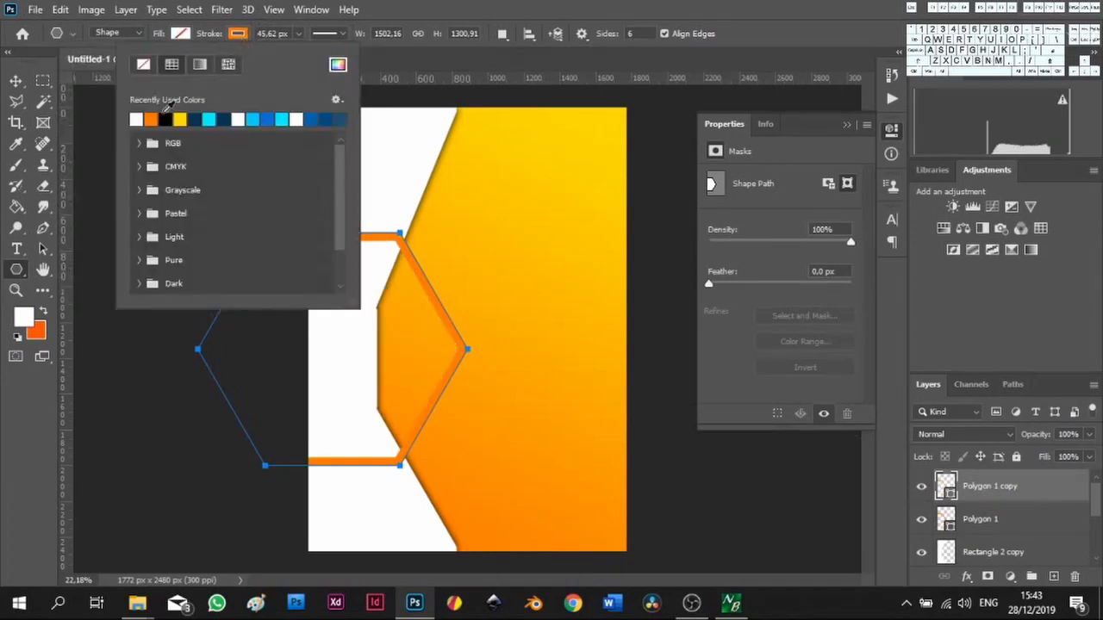
click(170, 119)
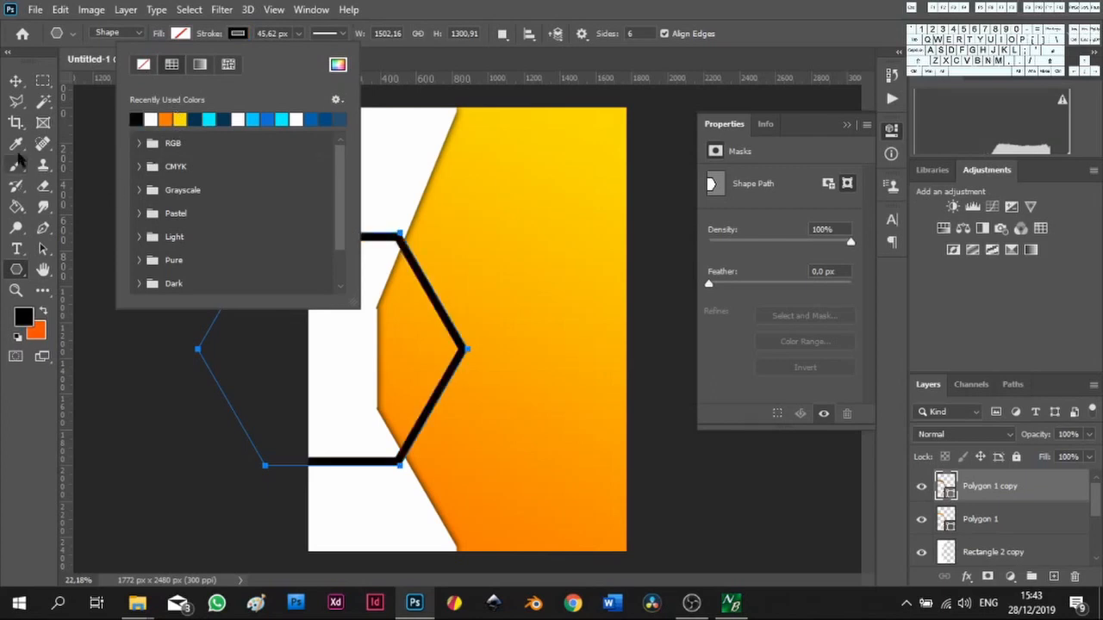
click(15, 80)
drag(969, 478, 965, 535)
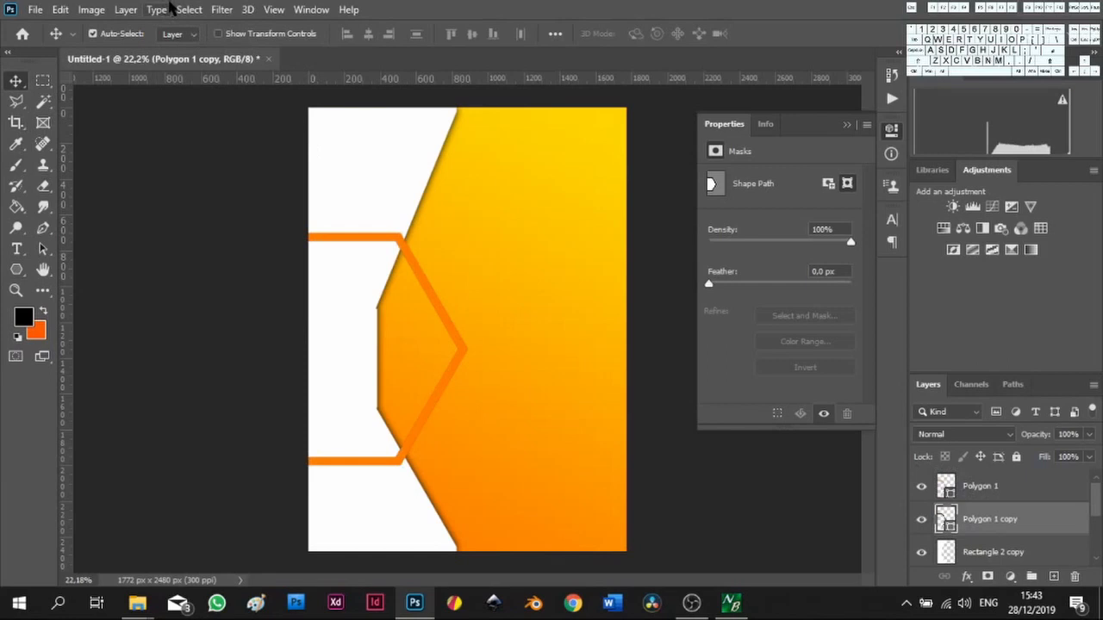
Rasterize the black hexagon outline and apply a Gaussian Blur with an 11.1-pixel radius to it
click(221, 9)
mouse_move(408, 193)
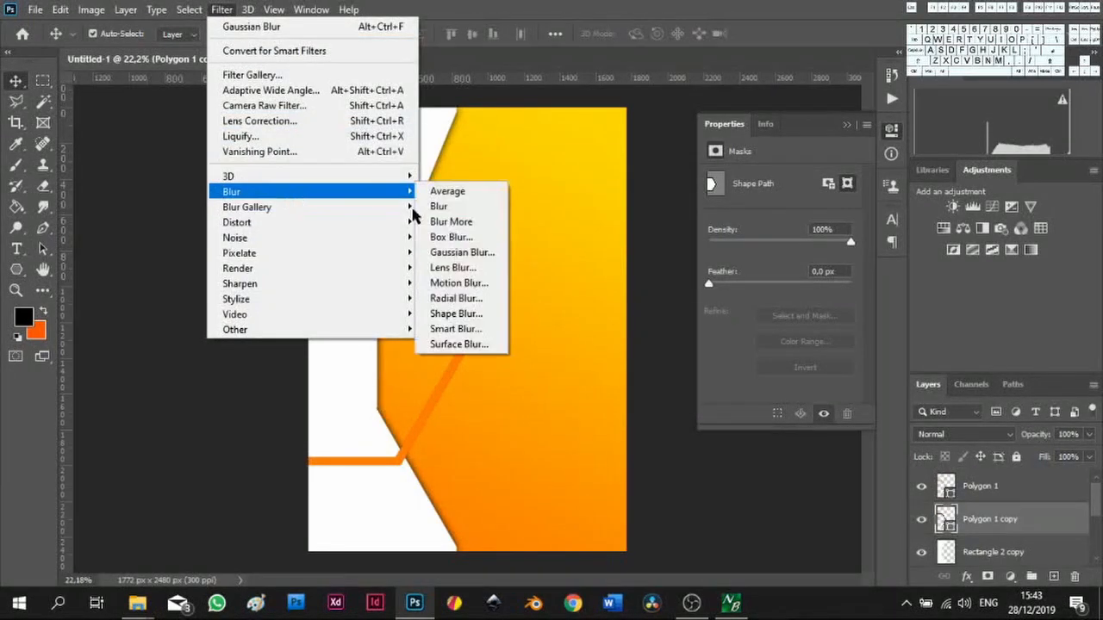
click(488, 252)
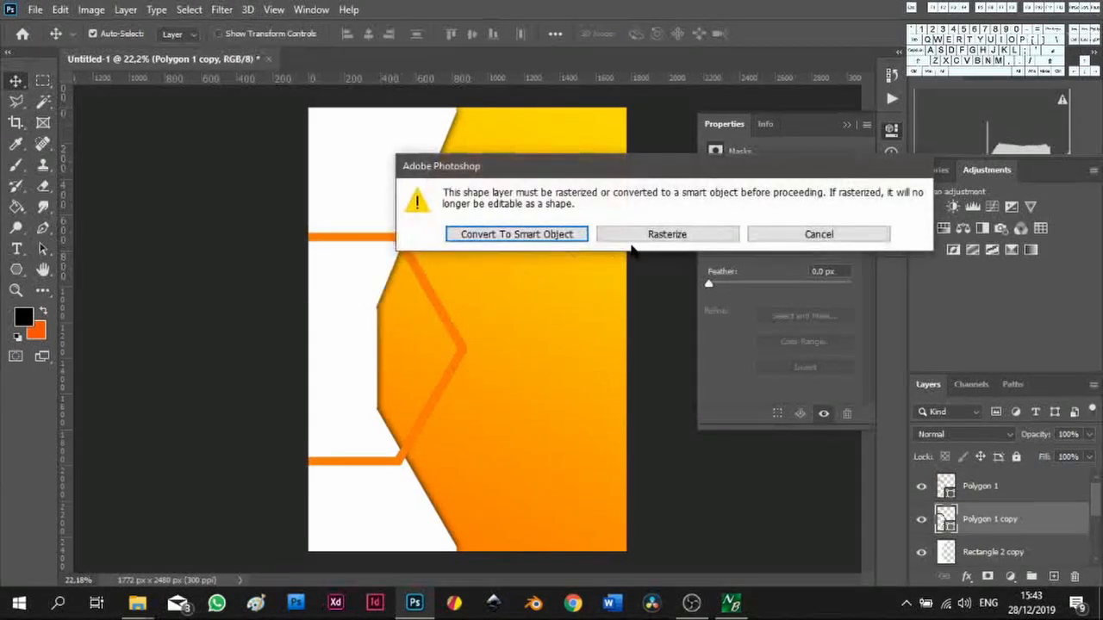
click(648, 234)
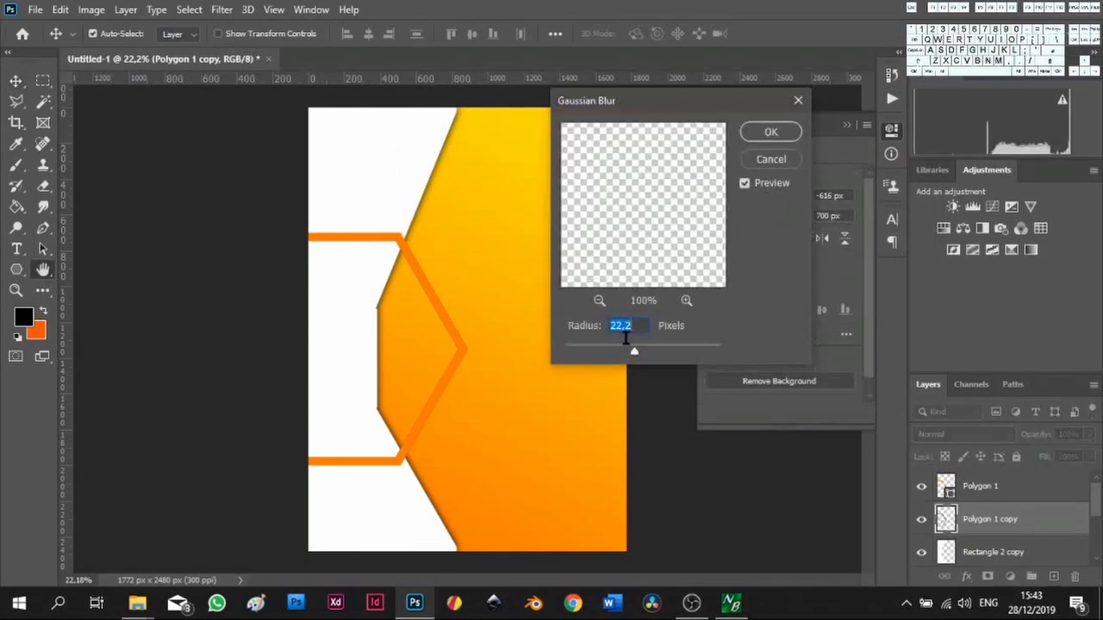
drag(634, 353, 627, 353)
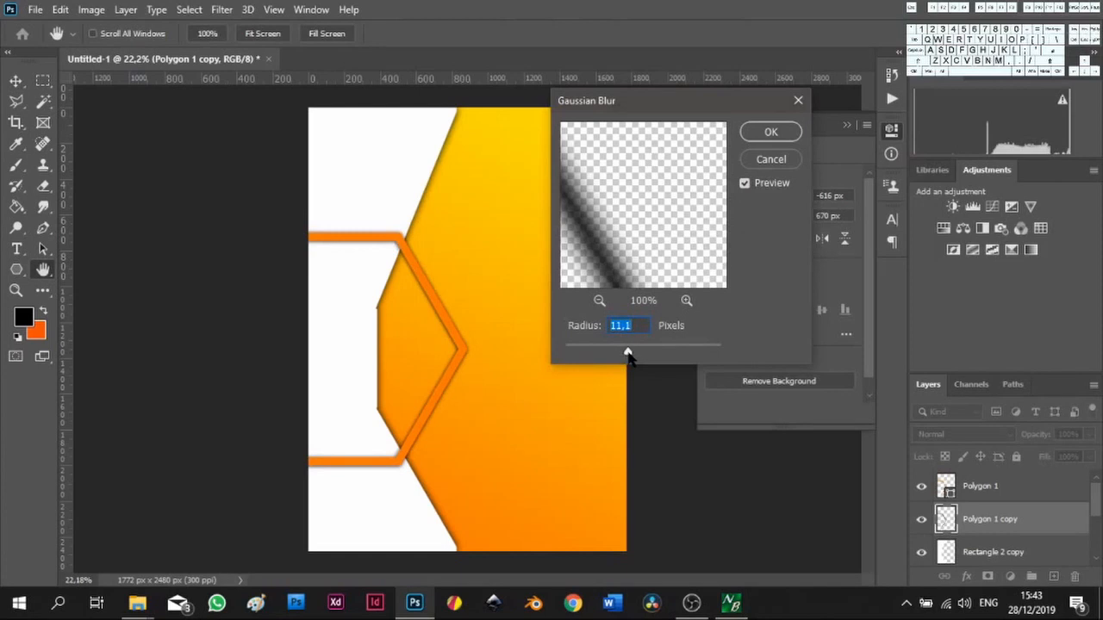
click(771, 133)
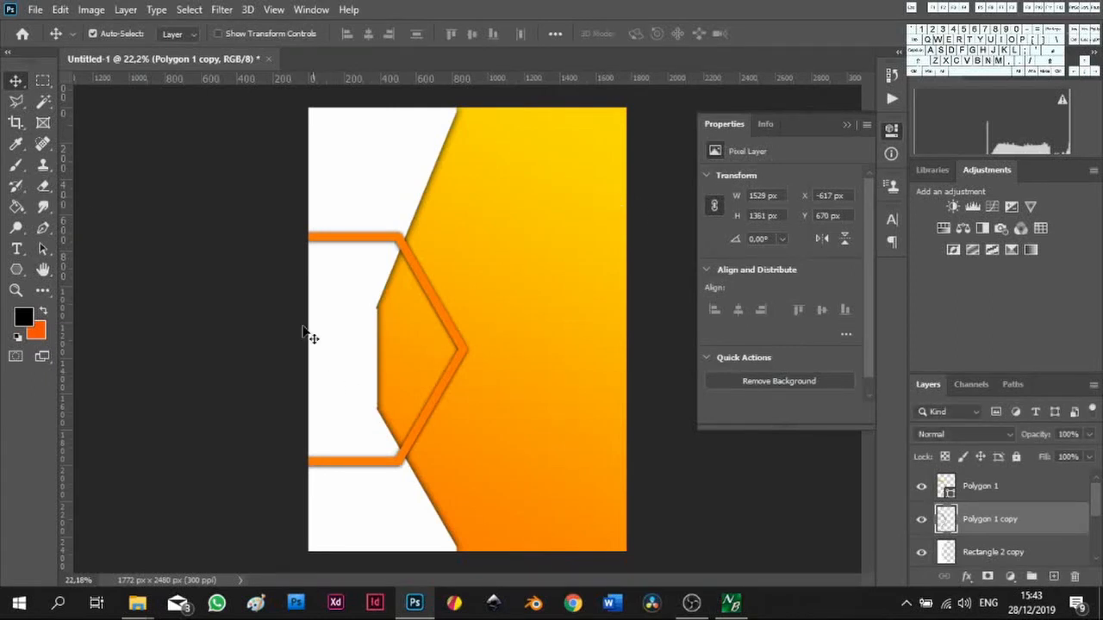
Draw a smaller hexagon about 828 by 717 px beside the lower right side of the orange outline
click(18, 269)
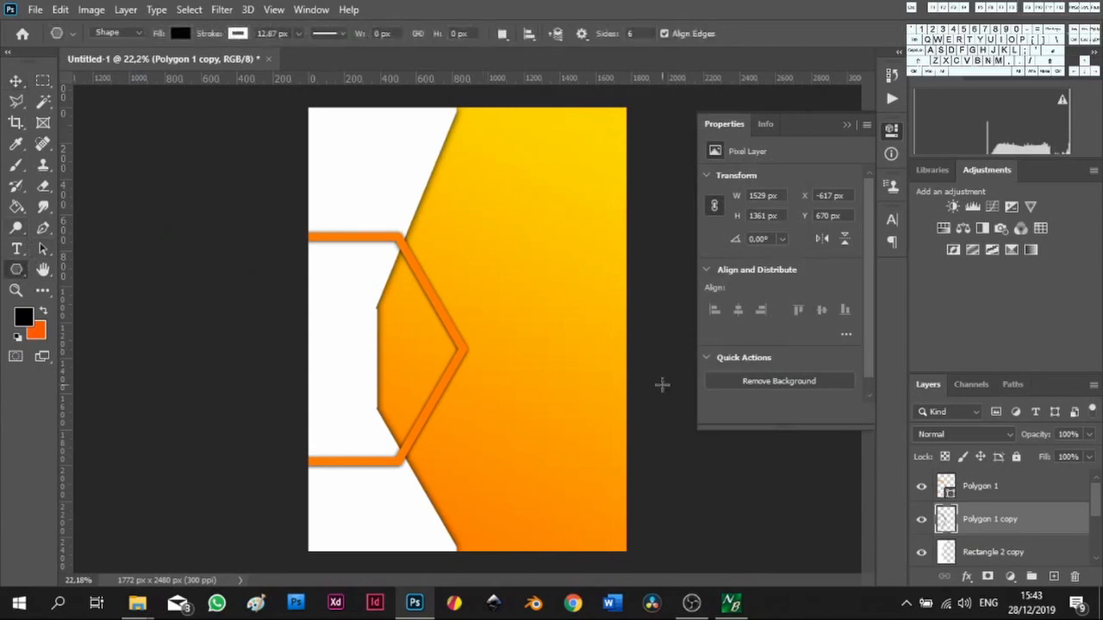
drag(493, 420, 419, 443)
key(v)
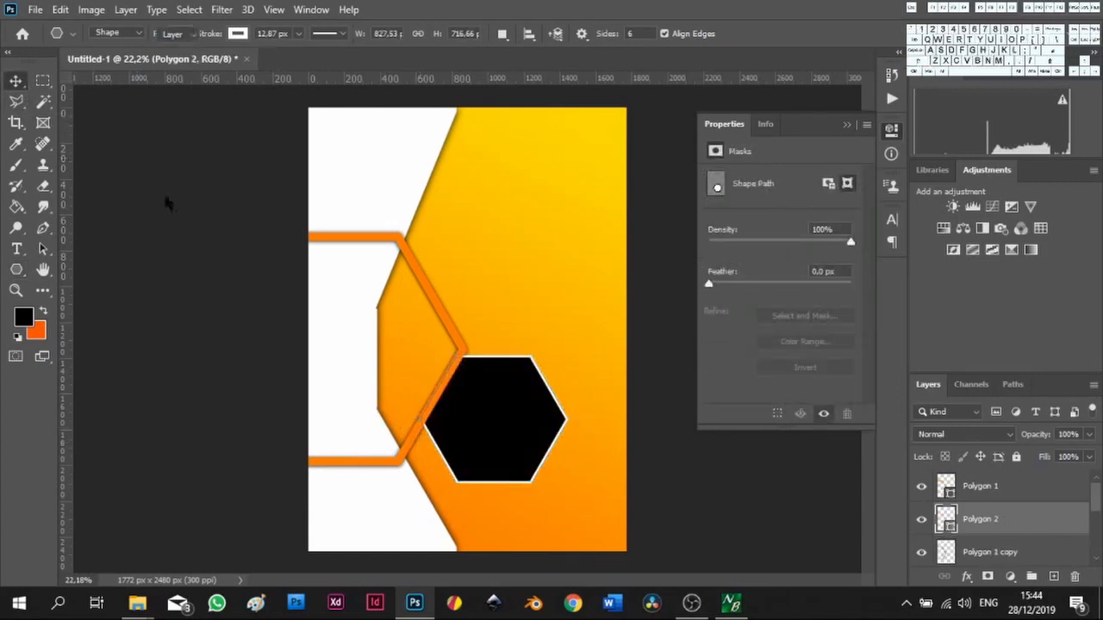
Move the small black hexagon into the poster's lower right area and give it no fill and a 48.35 px orange stroke
drag(499, 414, 532, 466)
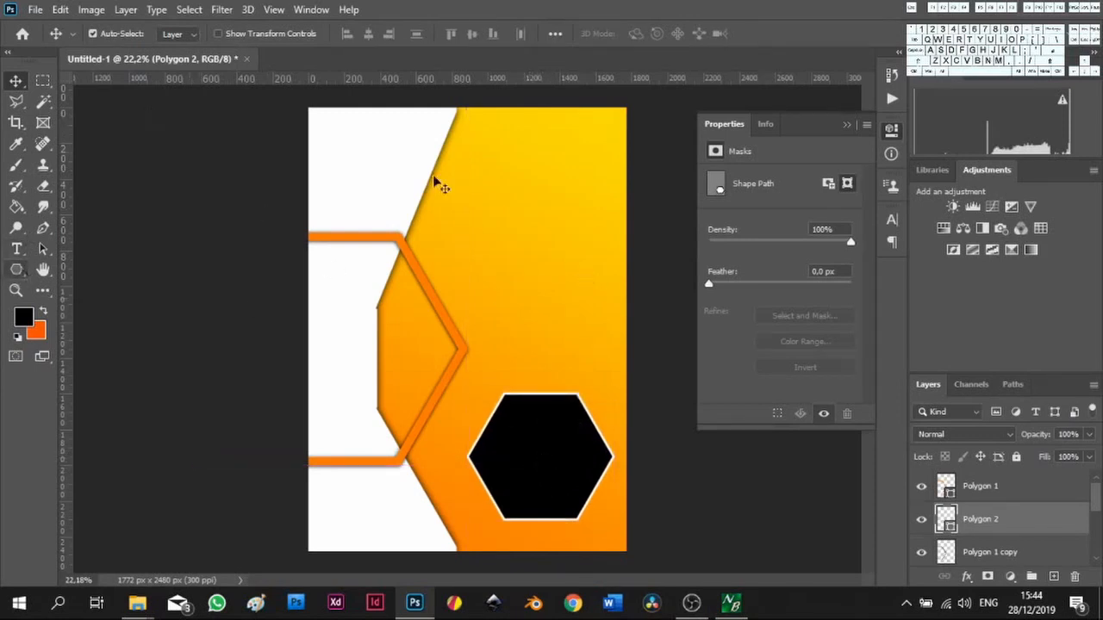
click(16, 269)
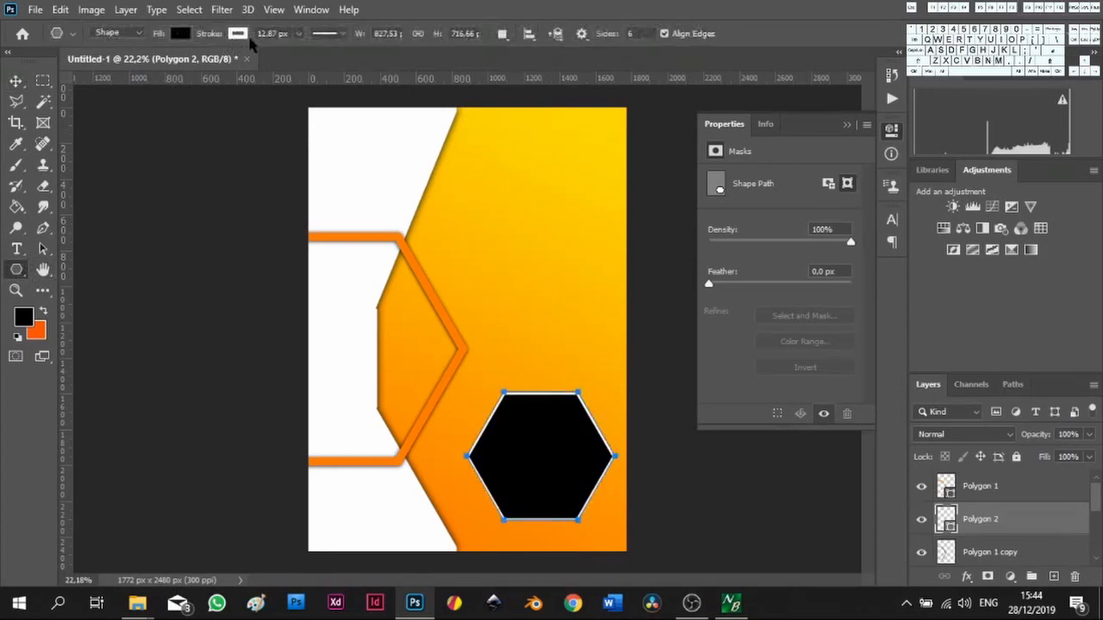
click(179, 34)
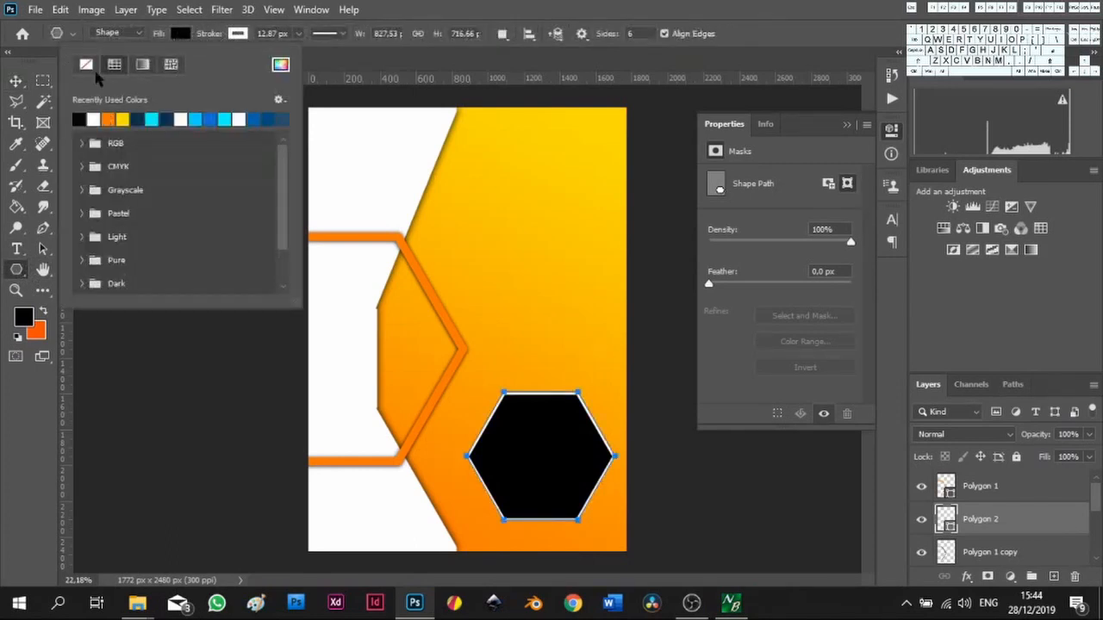
click(86, 63)
click(165, 119)
click(298, 35)
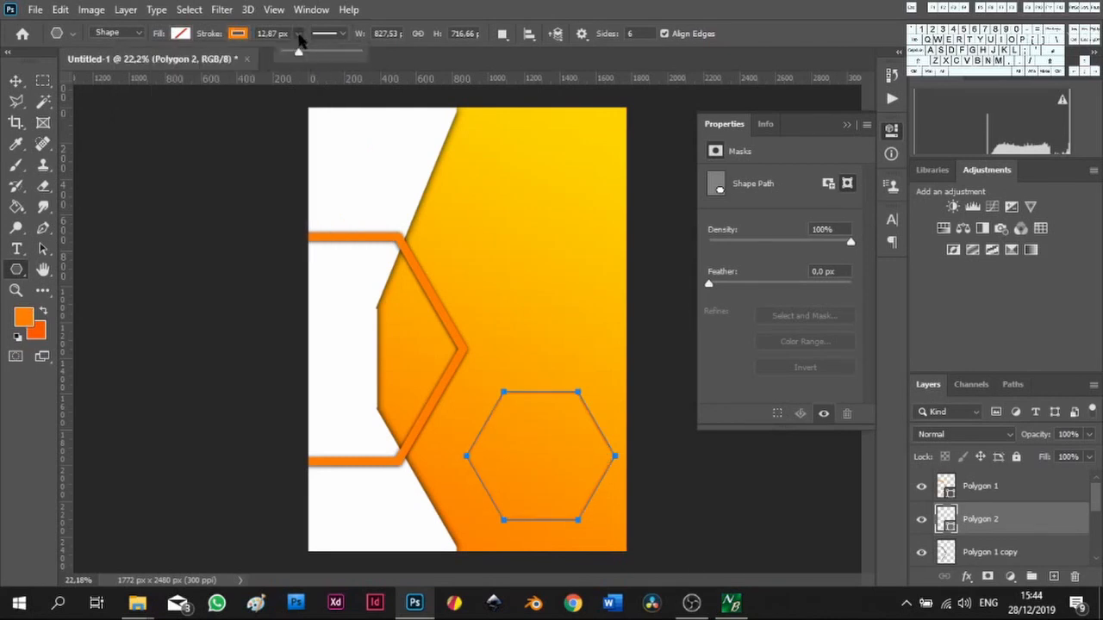
drag(297, 56, 311, 57)
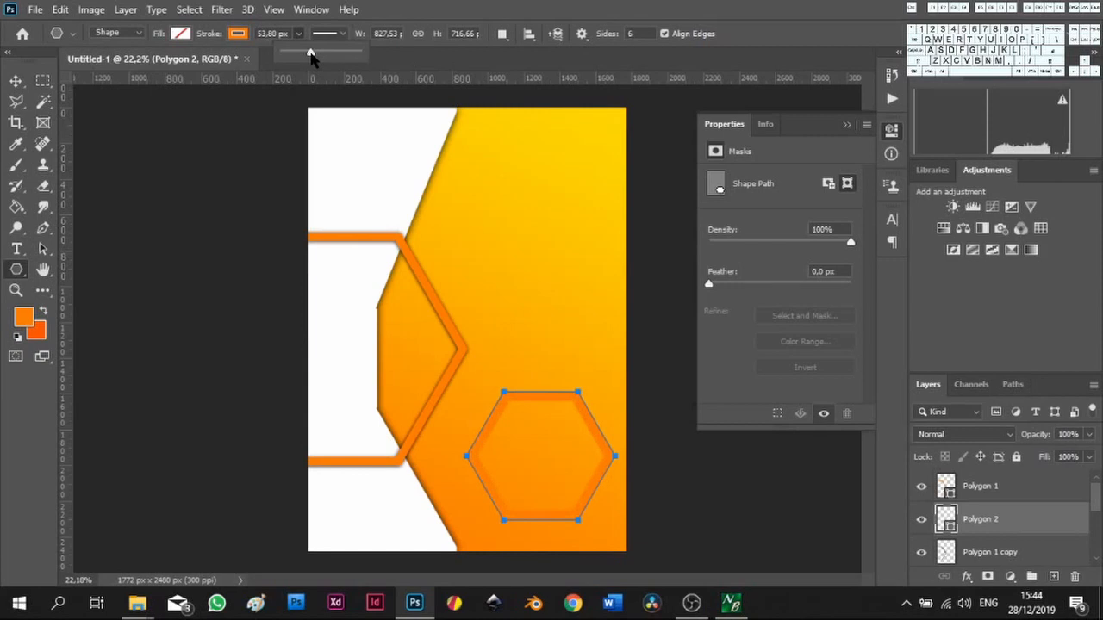
Apply the orange Foreground to Transparent linear gradient to the small hexagon's stroke and reverse its direction
click(241, 38)
click(199, 65)
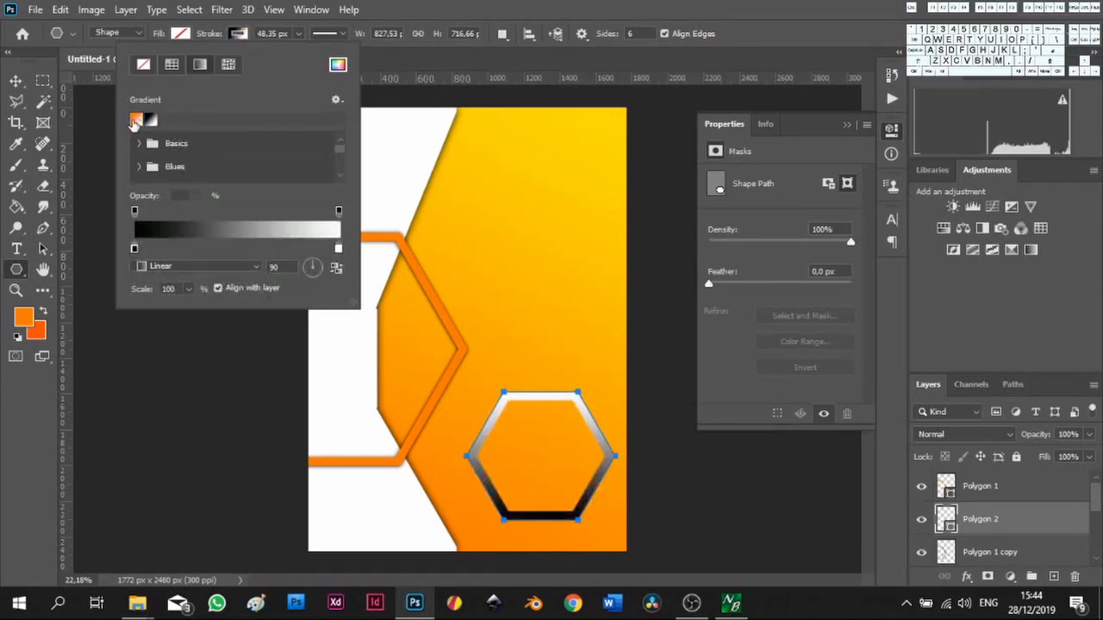
click(135, 120)
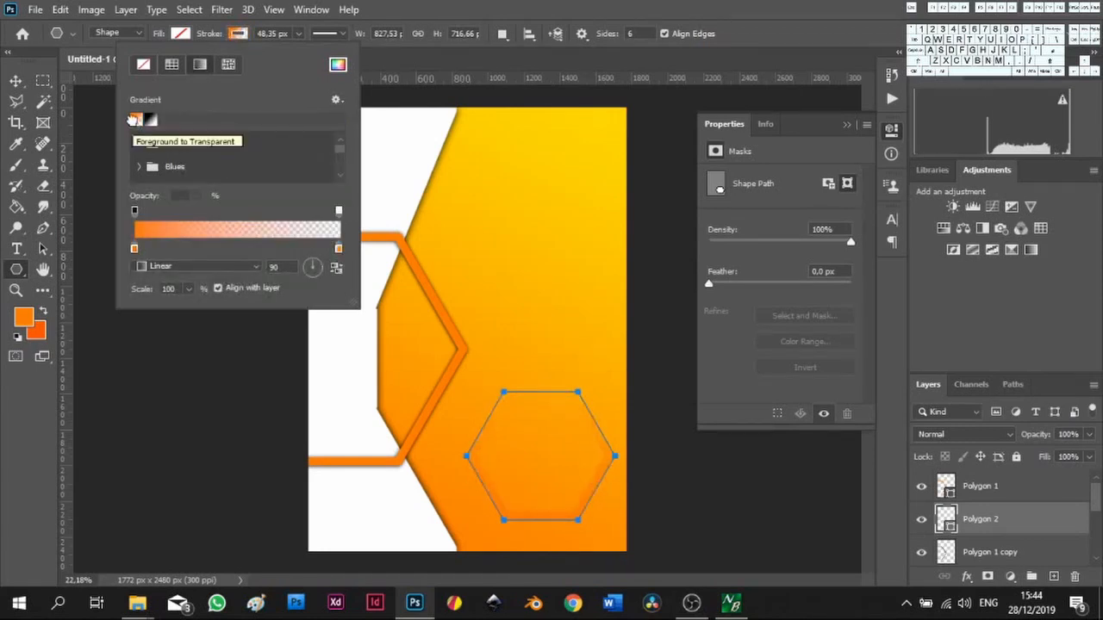
click(339, 269)
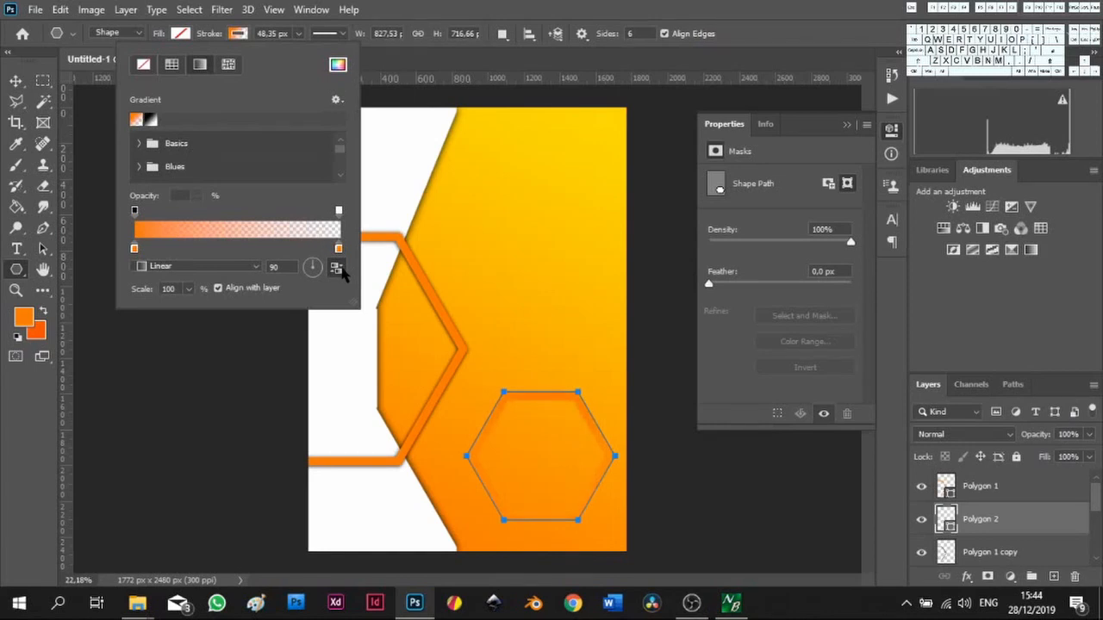
click(247, 39)
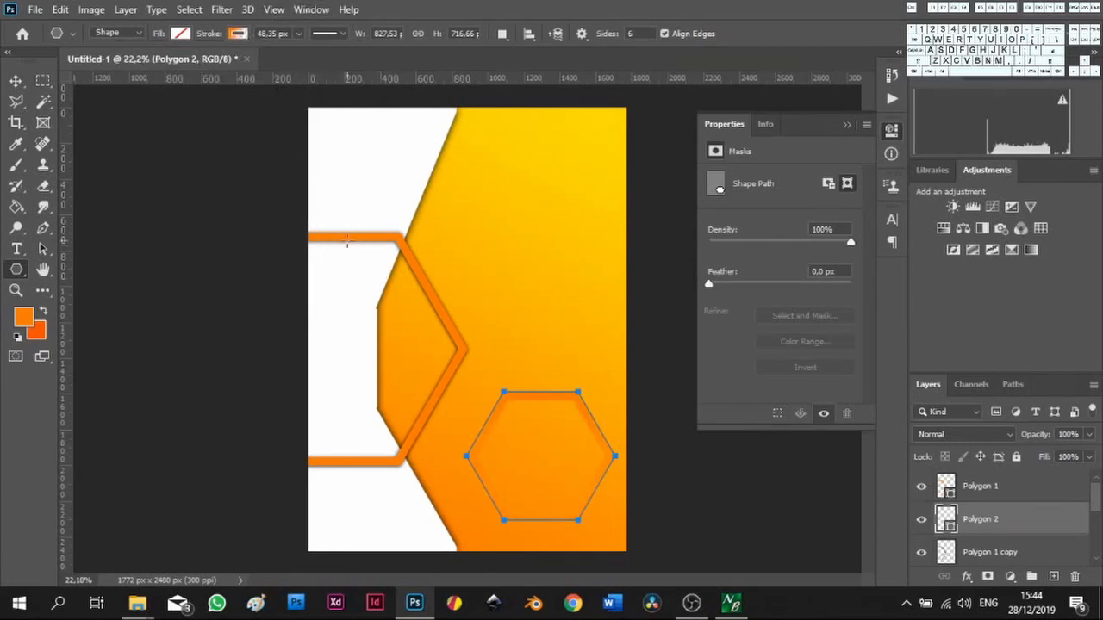
Apply the orange Foreground to Transparent linear gradient to the stroke of the large hexagon outline, Polygon 1
click(15, 80)
click(465, 355)
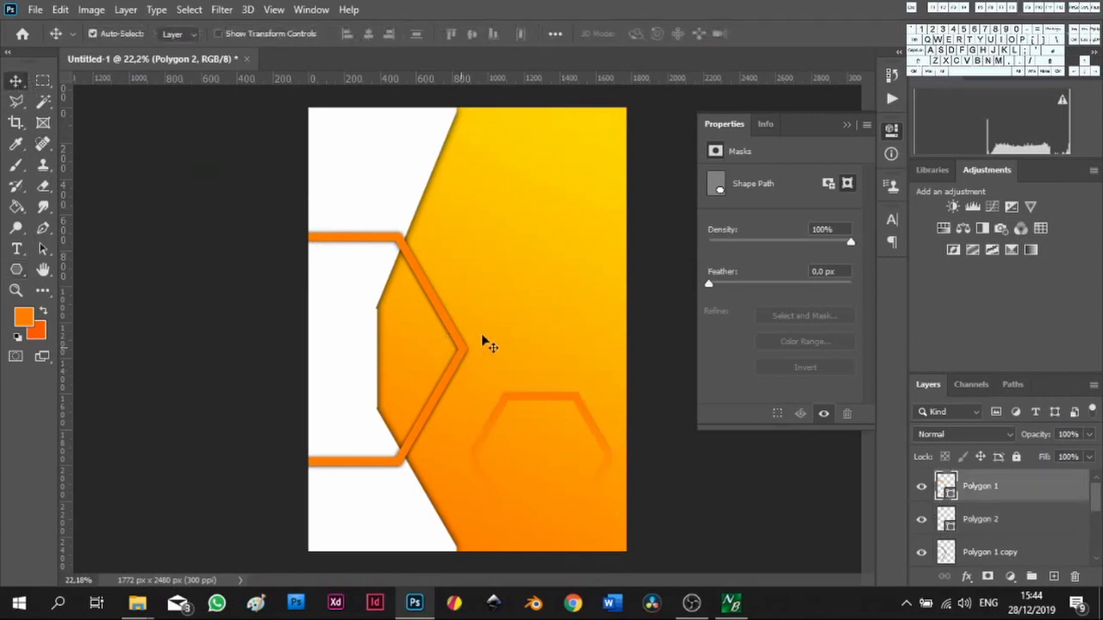
click(16, 269)
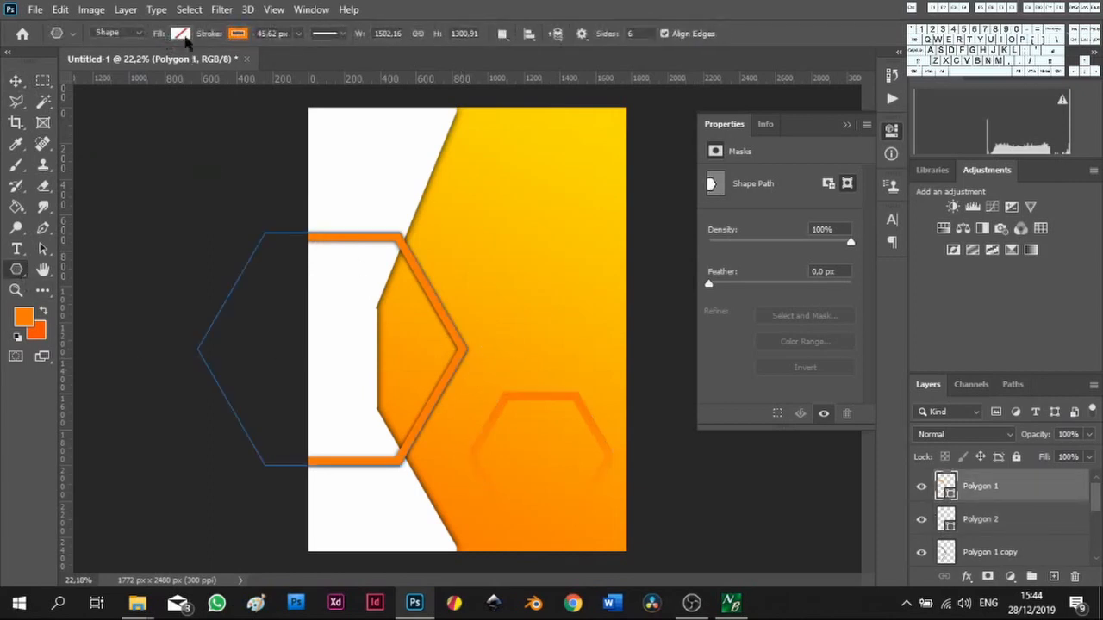
click(239, 35)
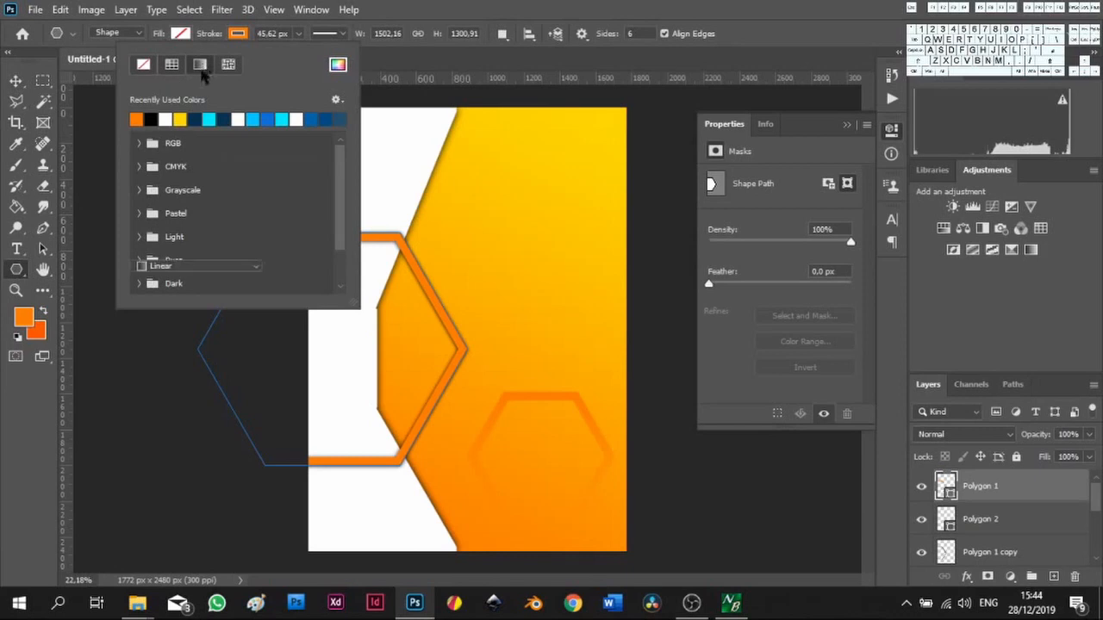
click(200, 66)
click(137, 121)
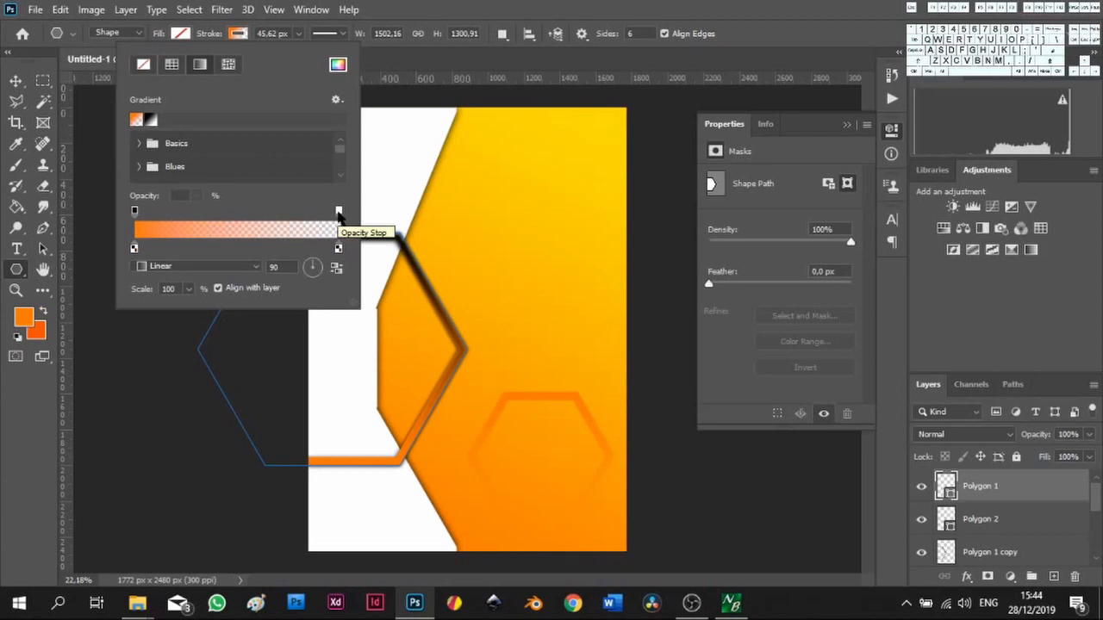
Set the transparent end of the large hexagon's stroke gradient to 100% opacity and its end colour to yellow ffea00
click(338, 212)
click(197, 197)
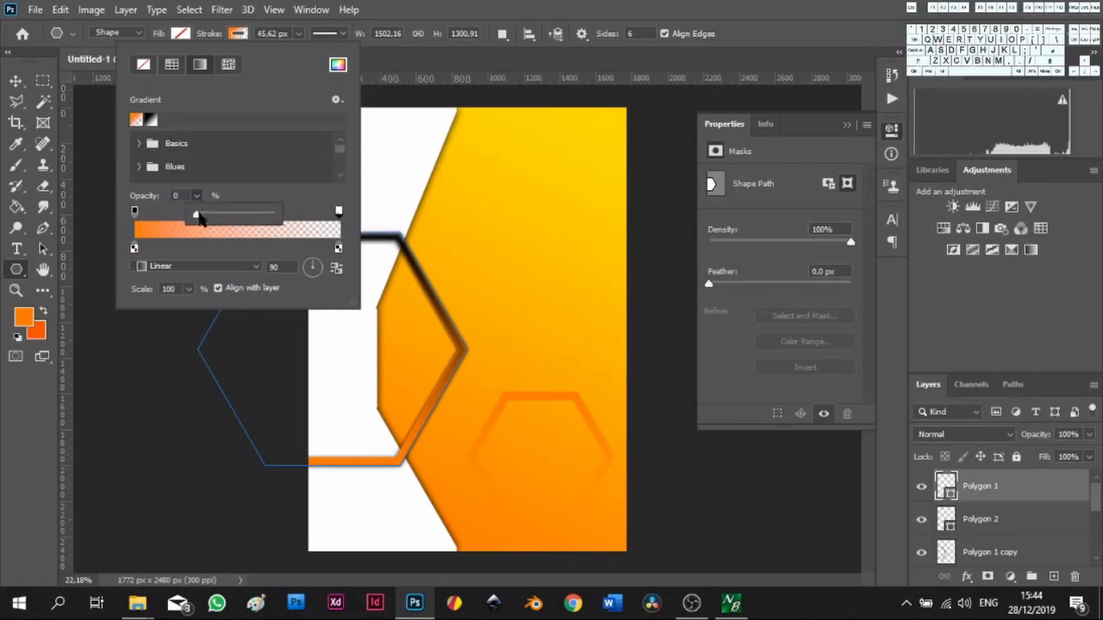
drag(200, 220, 300, 217)
click(339, 249)
double_click(339, 249)
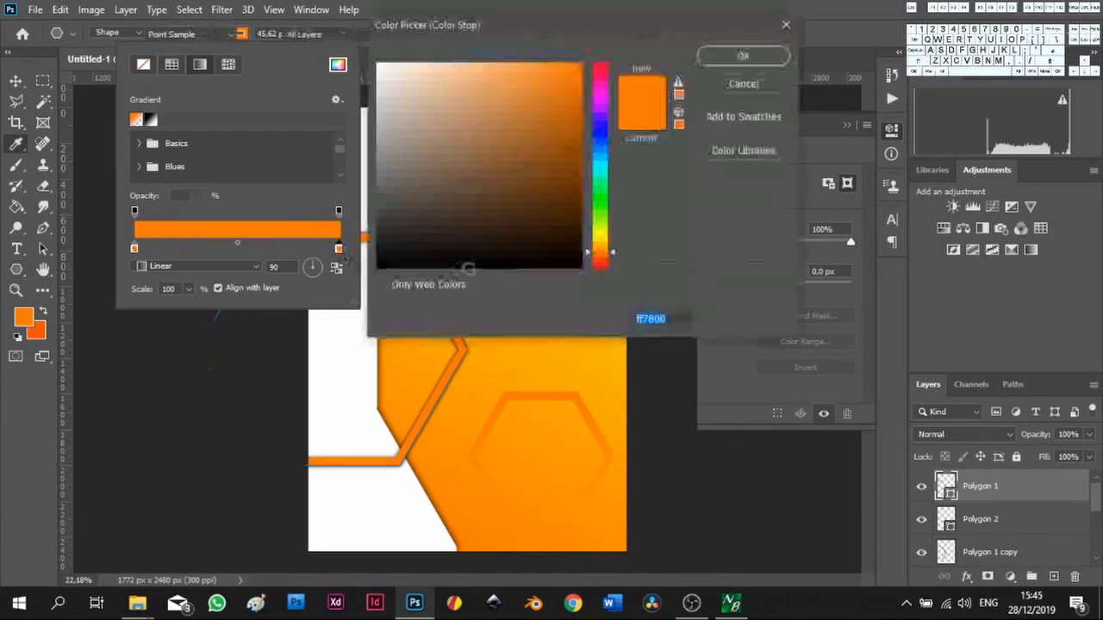
click(601, 238)
click(600, 237)
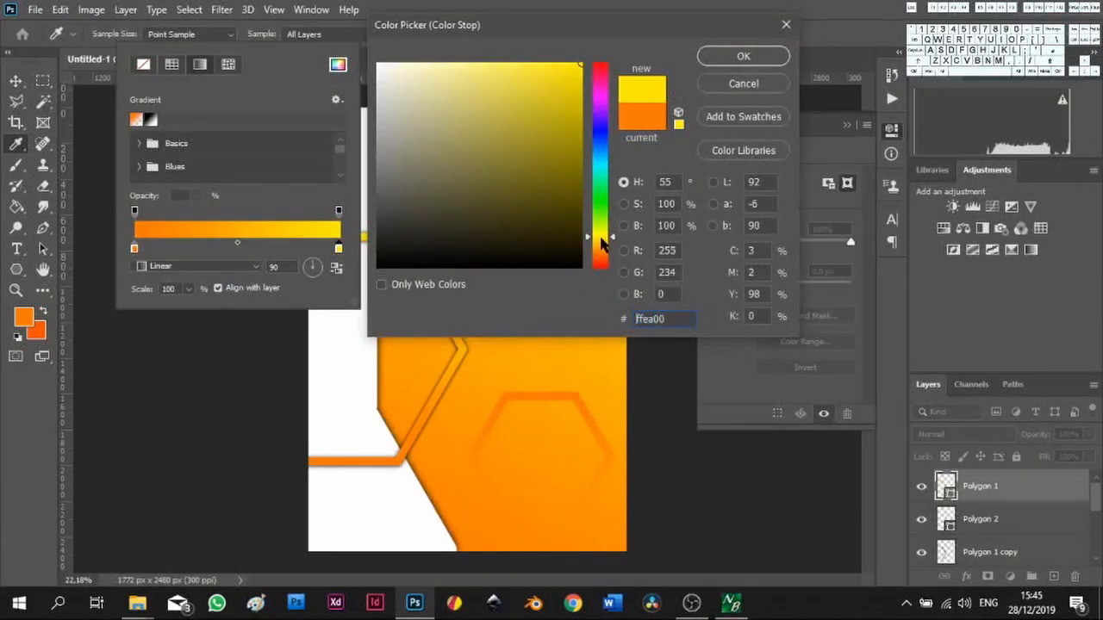
click(744, 55)
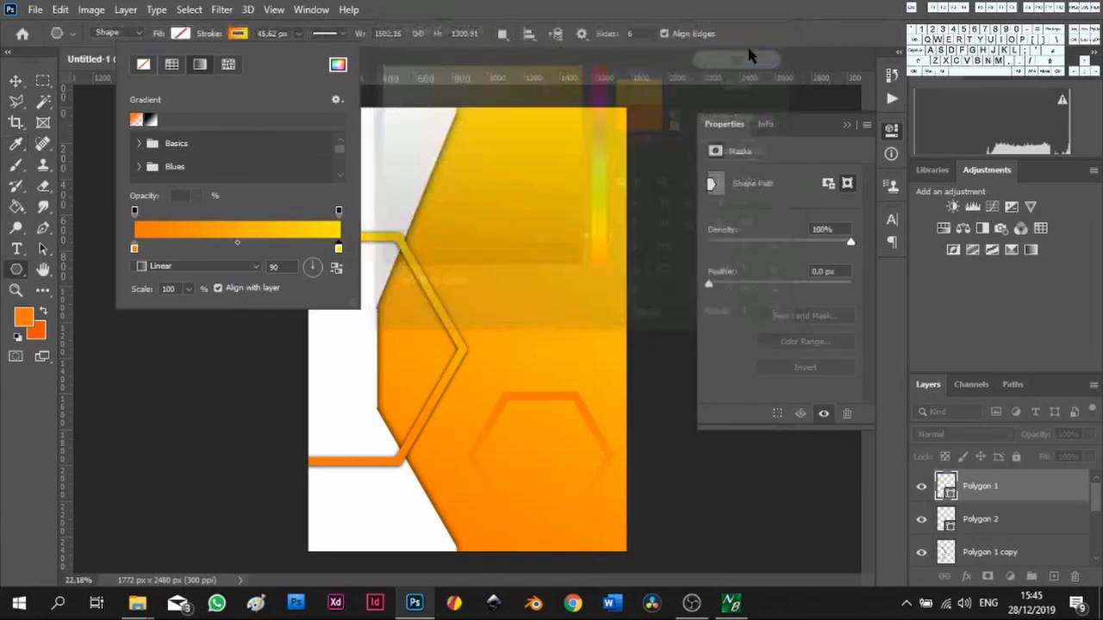
click(379, 121)
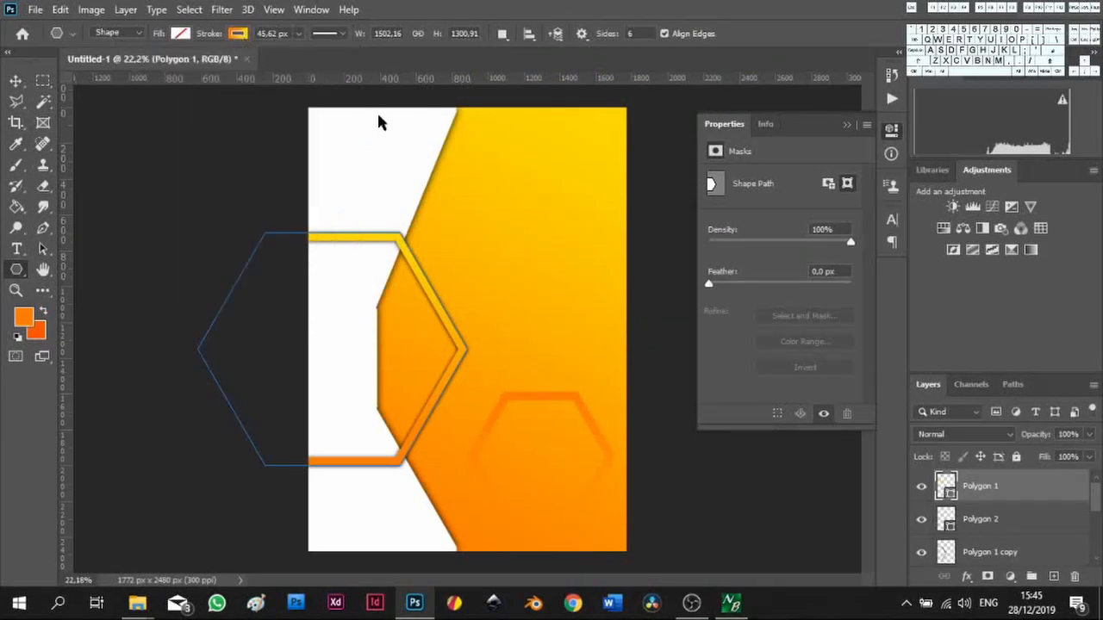
Set the end colour of the small hexagon's stroke gradient on Polygon 2 to yellow ffd800
click(557, 403)
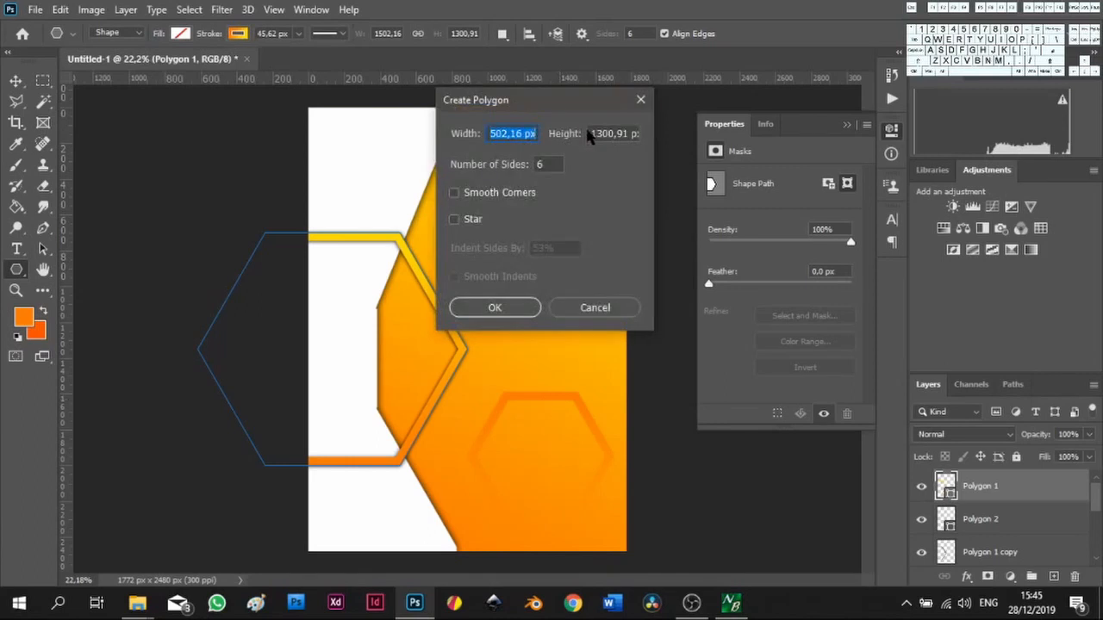
click(594, 308)
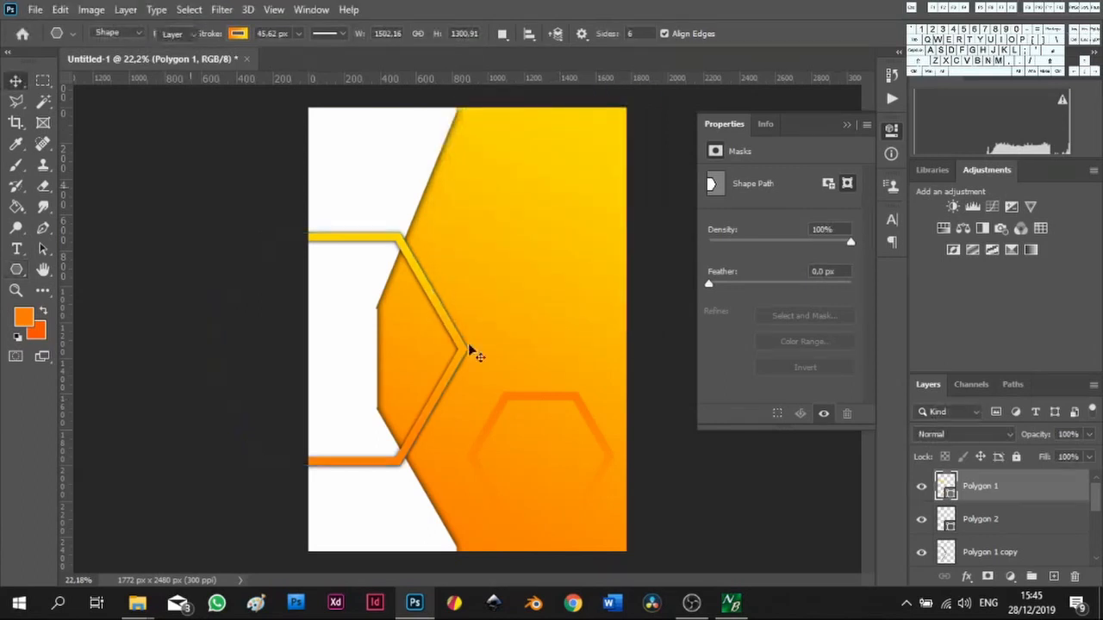
key(v)
click(565, 401)
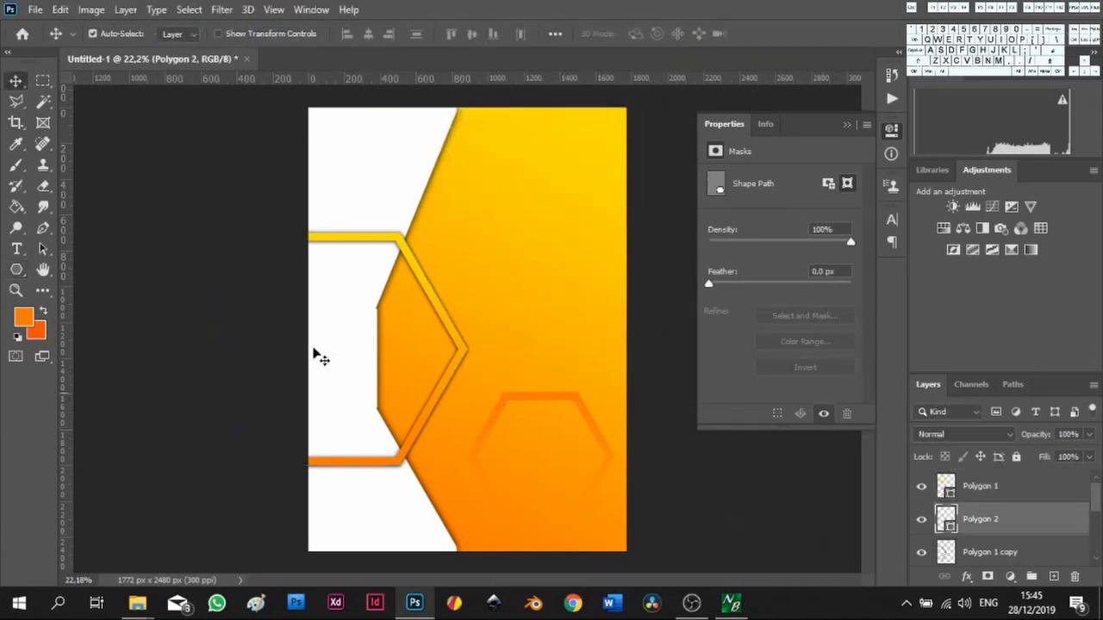
click(13, 271)
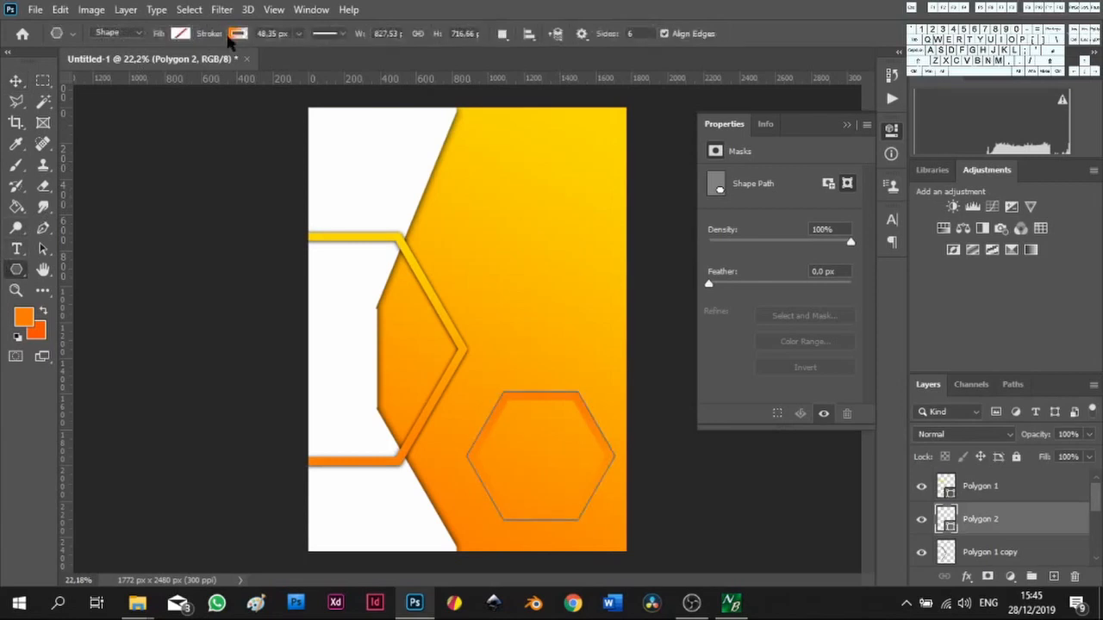
click(237, 35)
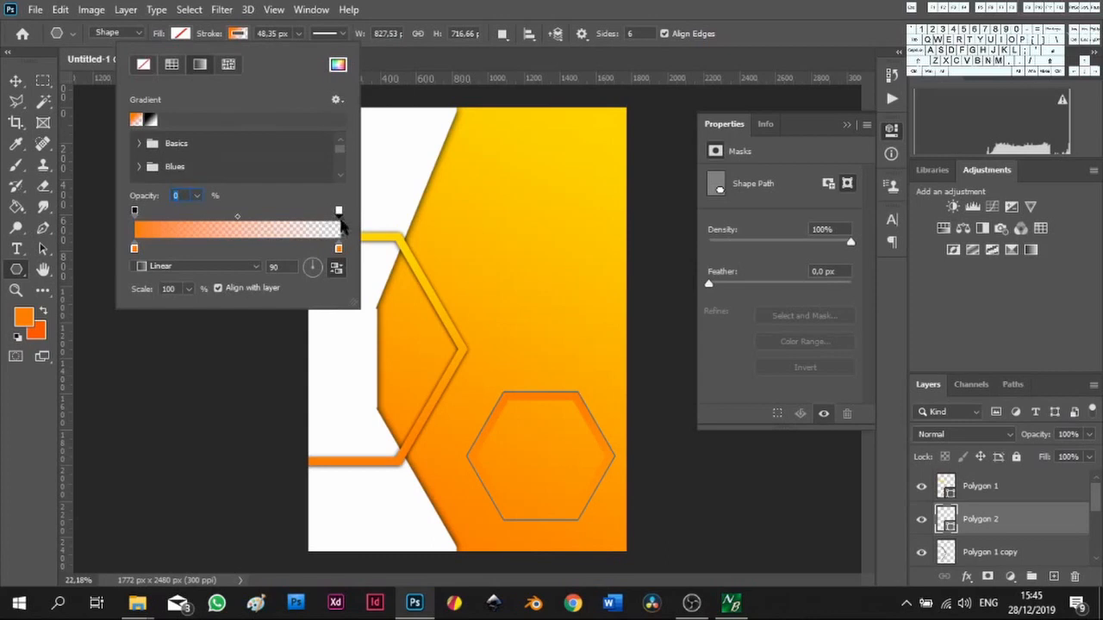
double_click(338, 249)
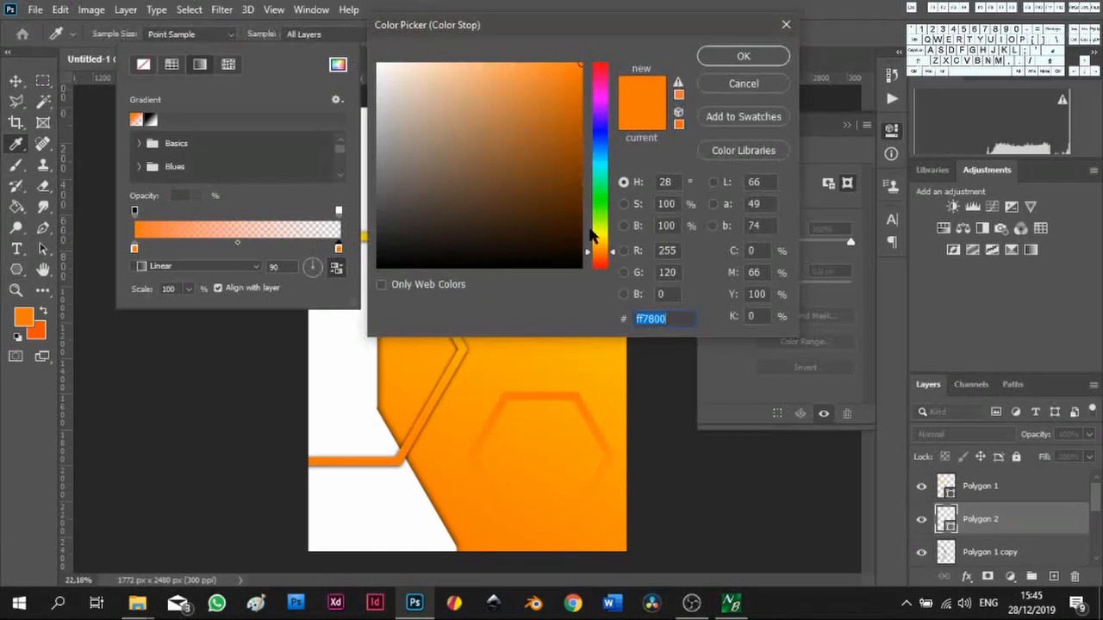
click(594, 237)
click(594, 239)
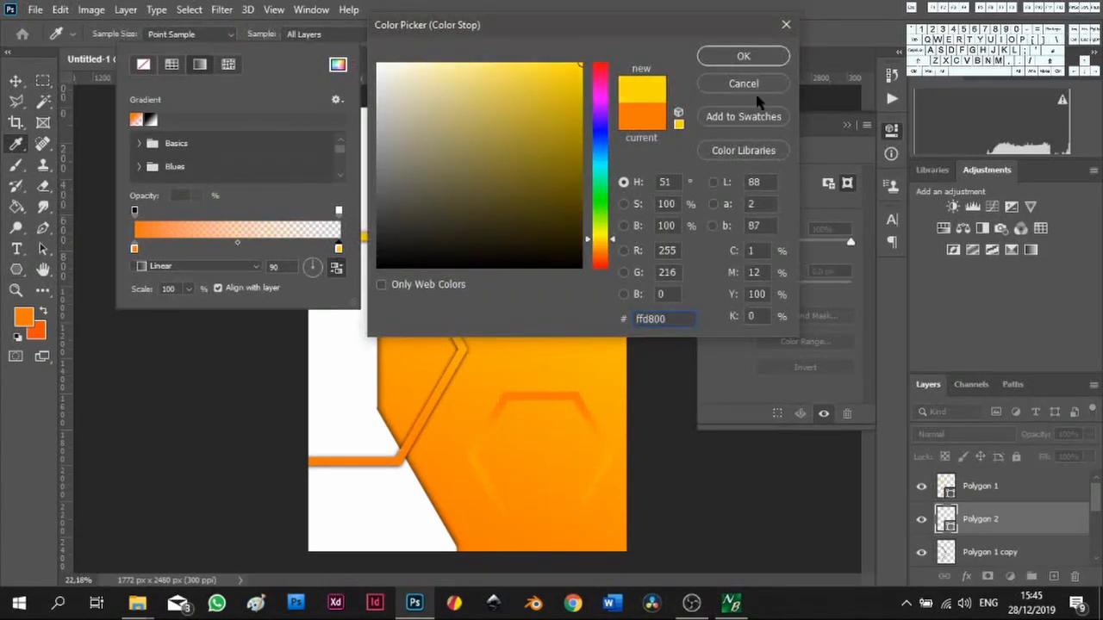
click(776, 53)
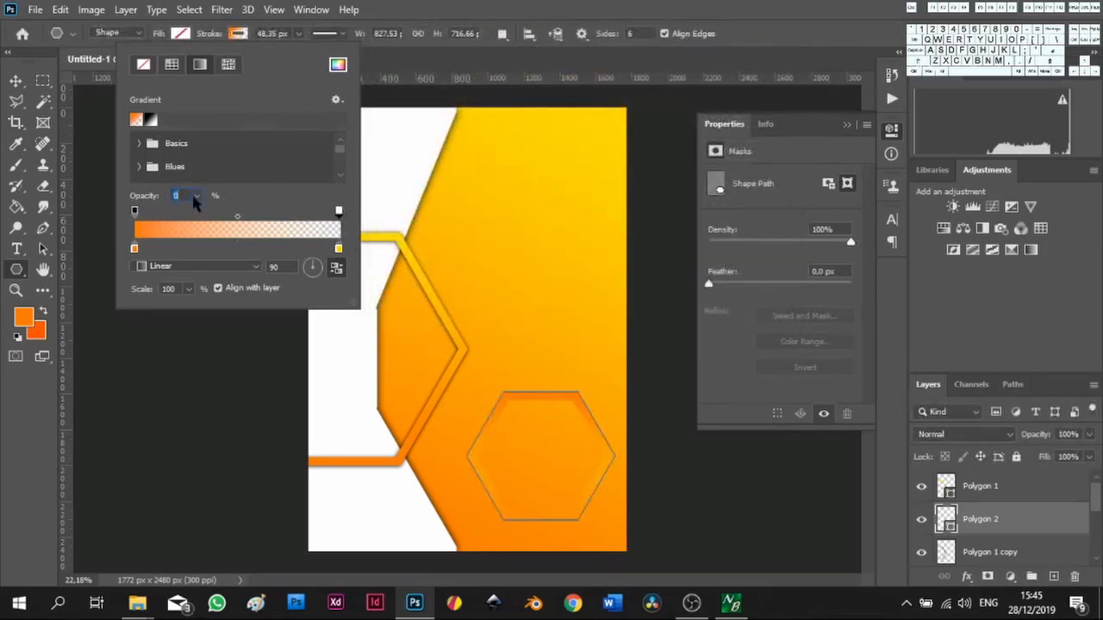
Raise the opacity of the yellow end of the small hexagon's stroke gradient to 100%
click(196, 196)
drag(198, 222, 349, 240)
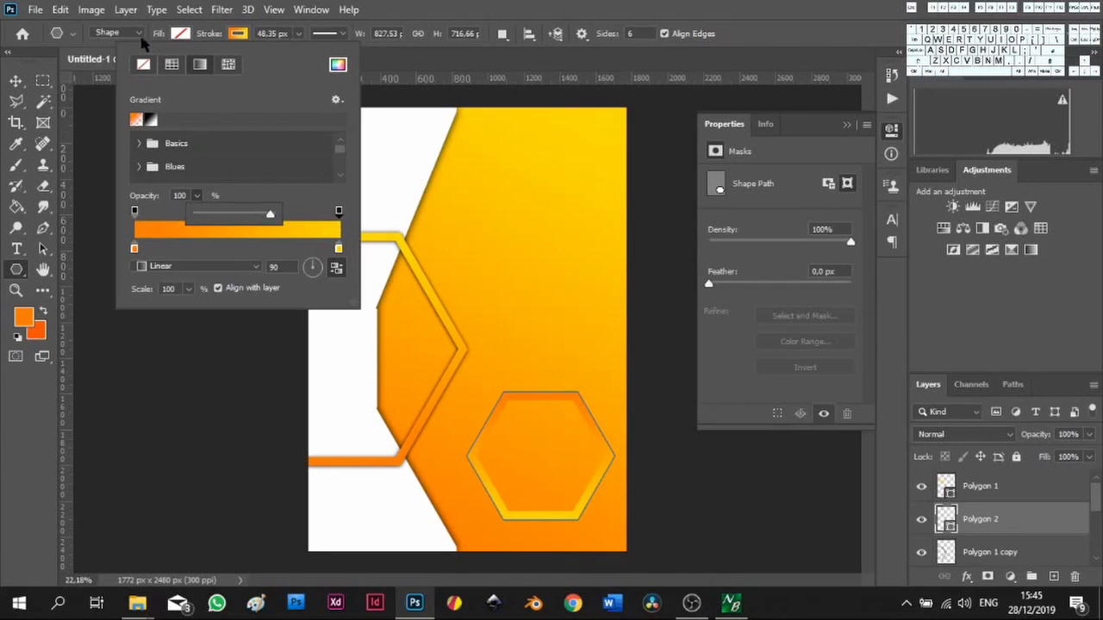
click(155, 37)
click(155, 38)
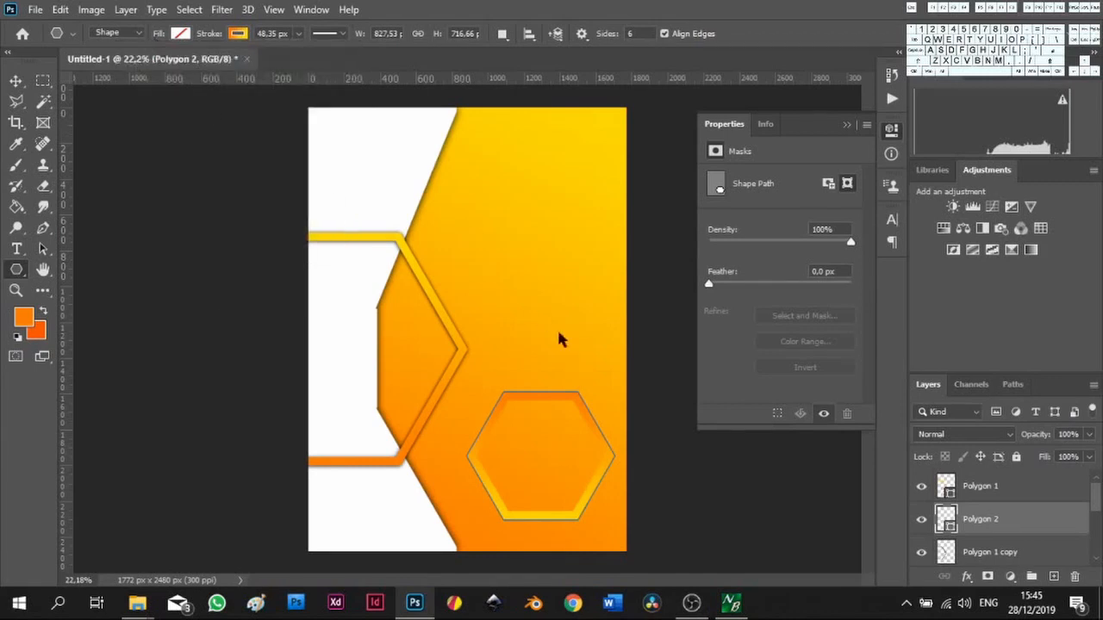
Duplicate the small hexagon's layer, Polygon 2, and change the stroke of the original beneath the copy to solid black
click(15, 81)
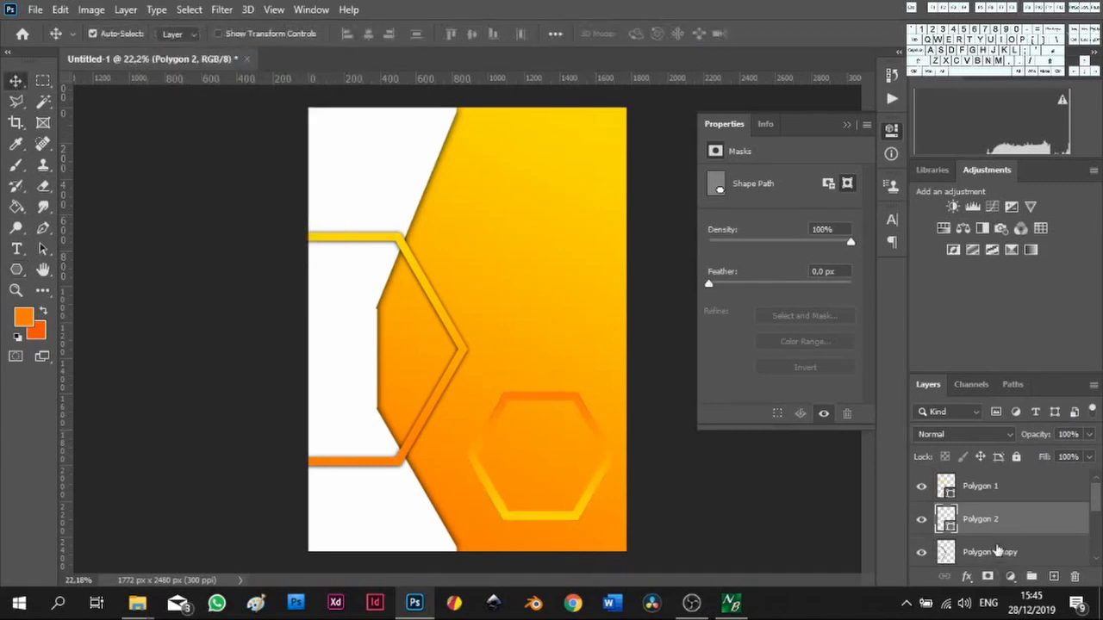
key(ctrl+j)
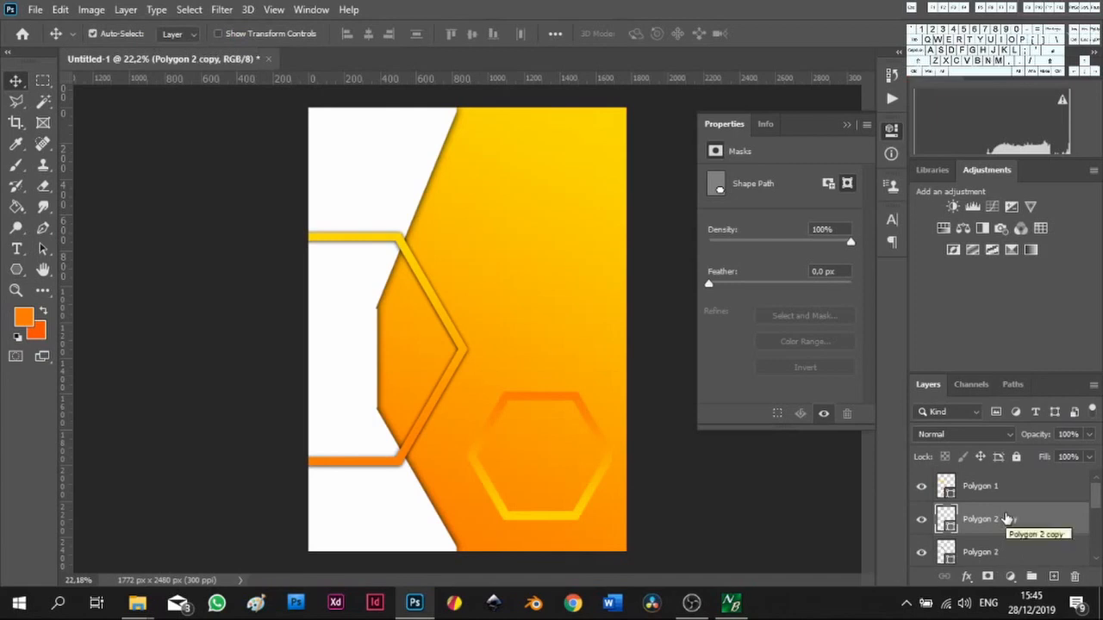
click(975, 551)
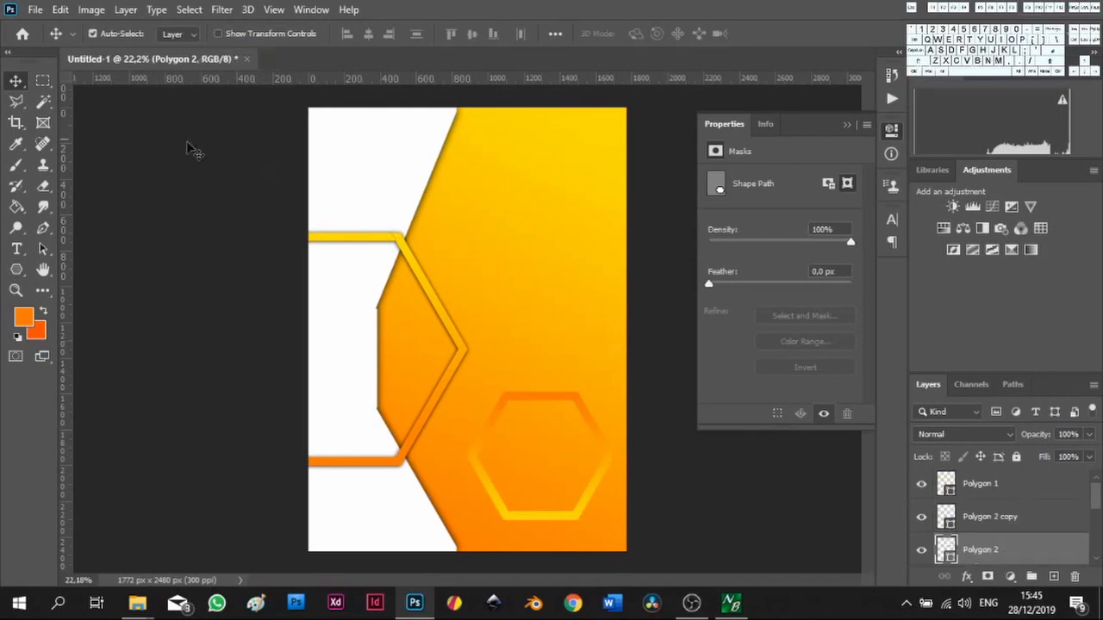
click(15, 269)
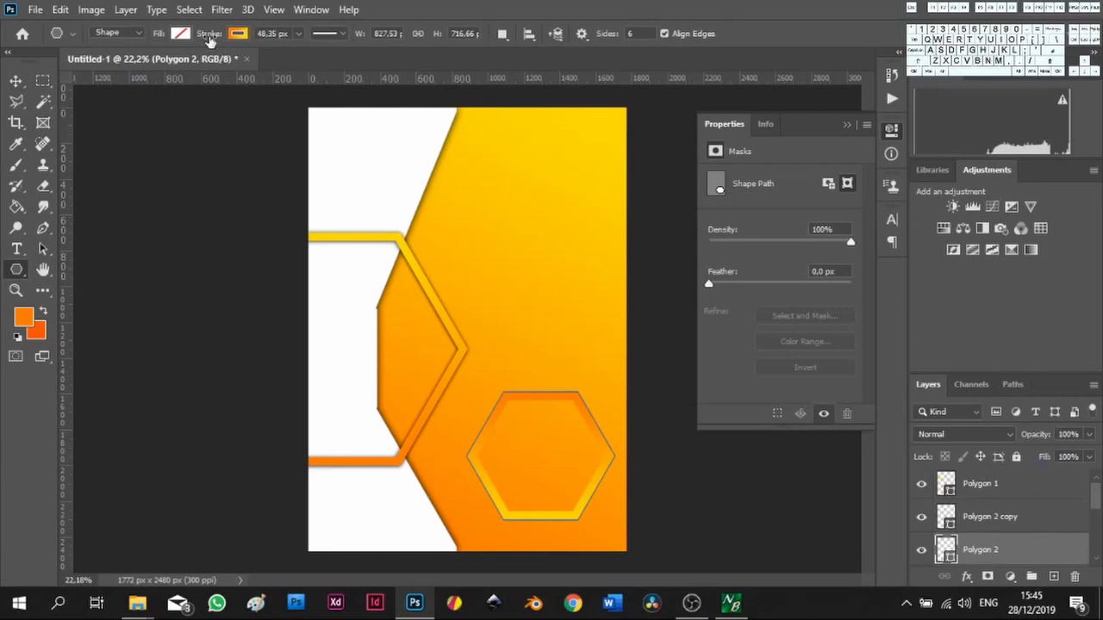
click(238, 35)
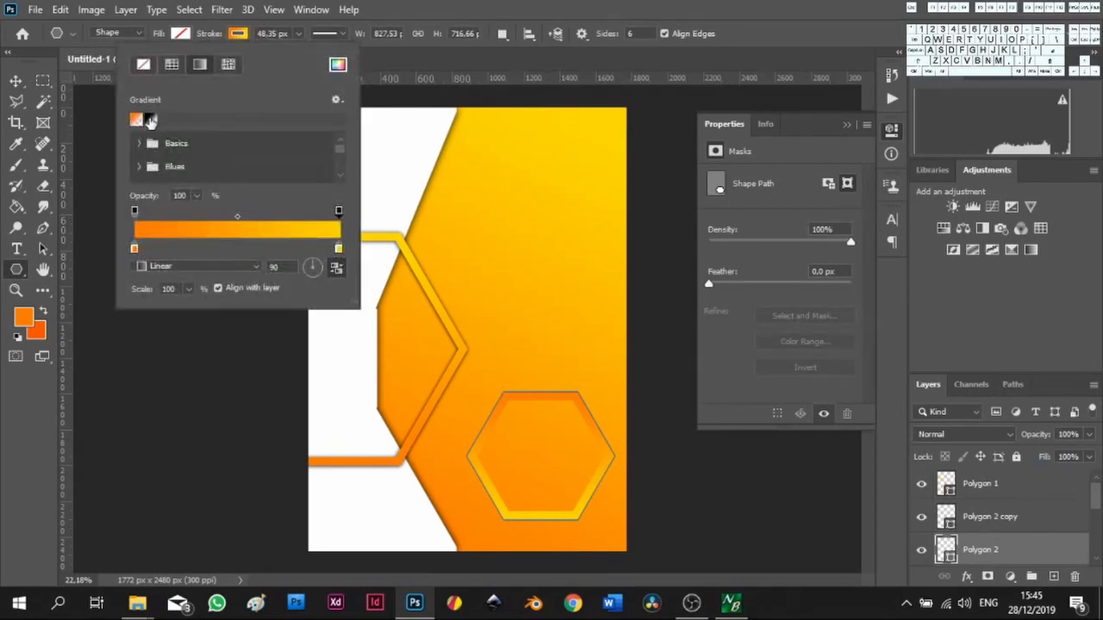
click(173, 65)
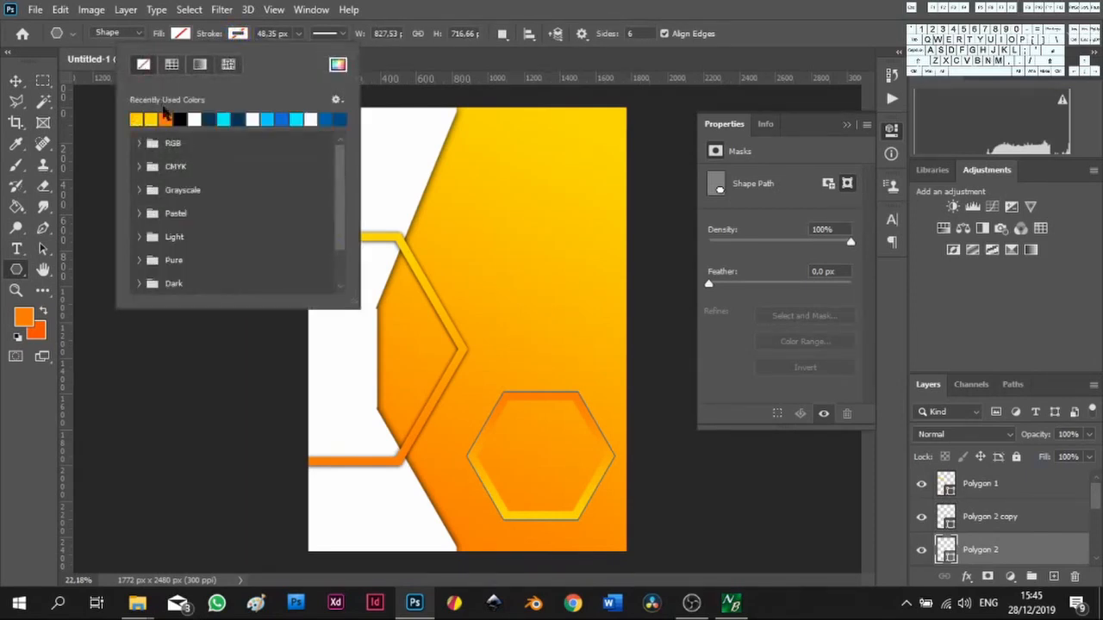
click(184, 118)
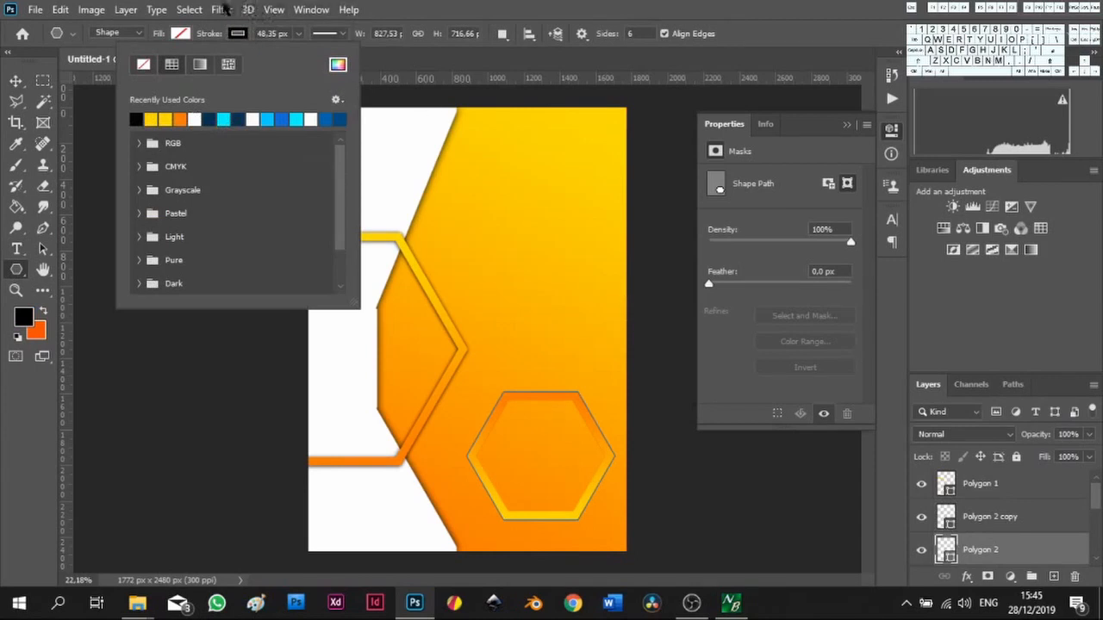
Rasterize the black Polygon 2 hexagon and apply a Gaussian Blur with a radius of 7.6 pixels
click(222, 10)
click(223, 11)
mouse_move(271, 192)
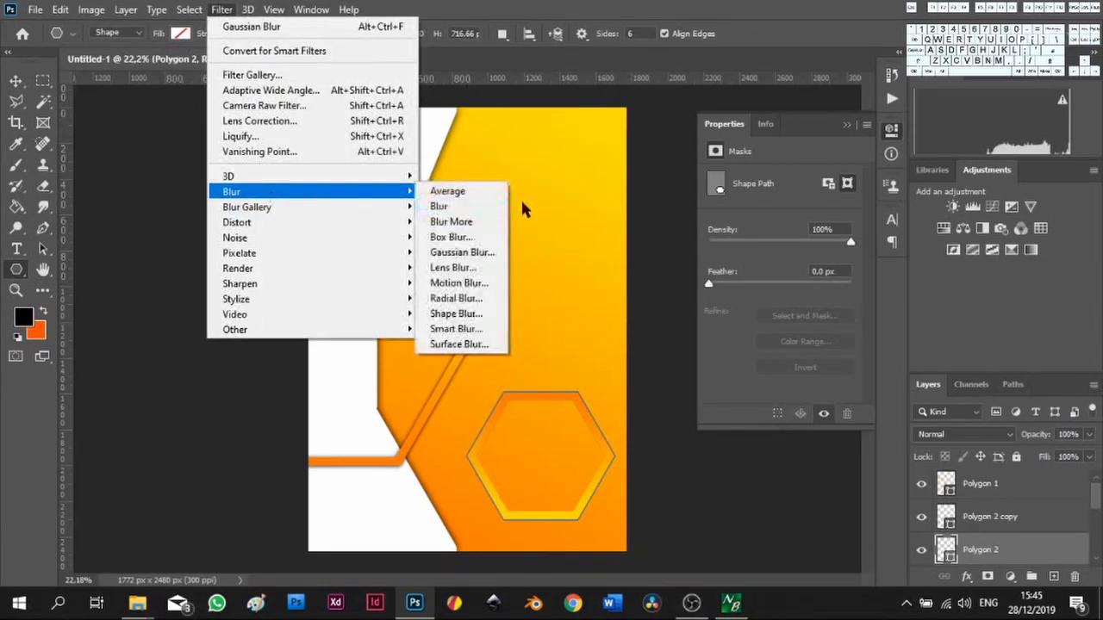
click(462, 252)
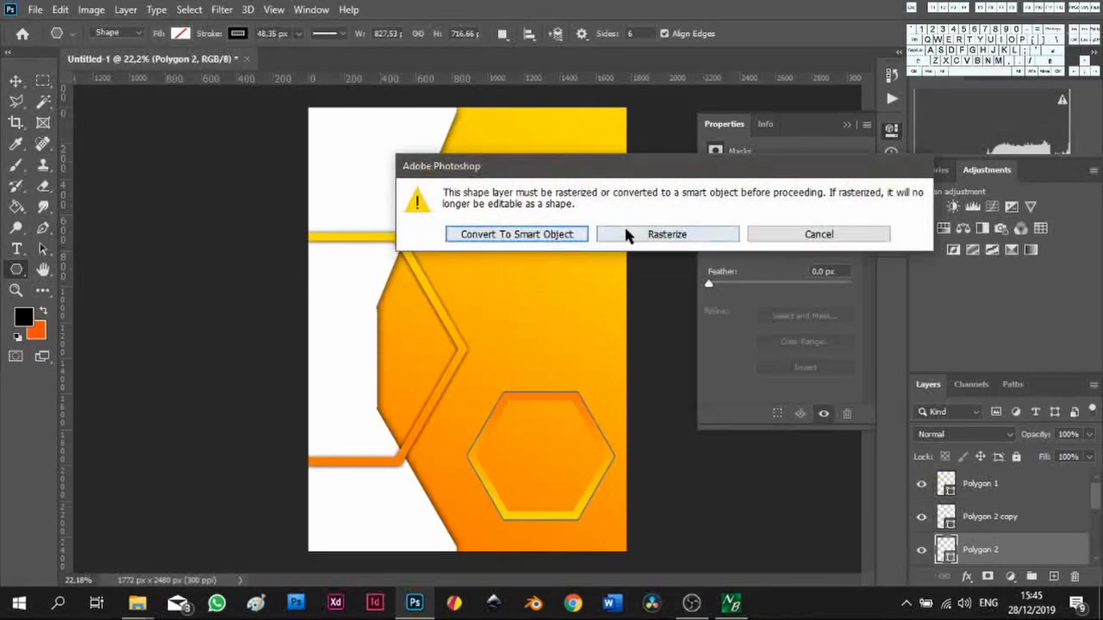
click(628, 235)
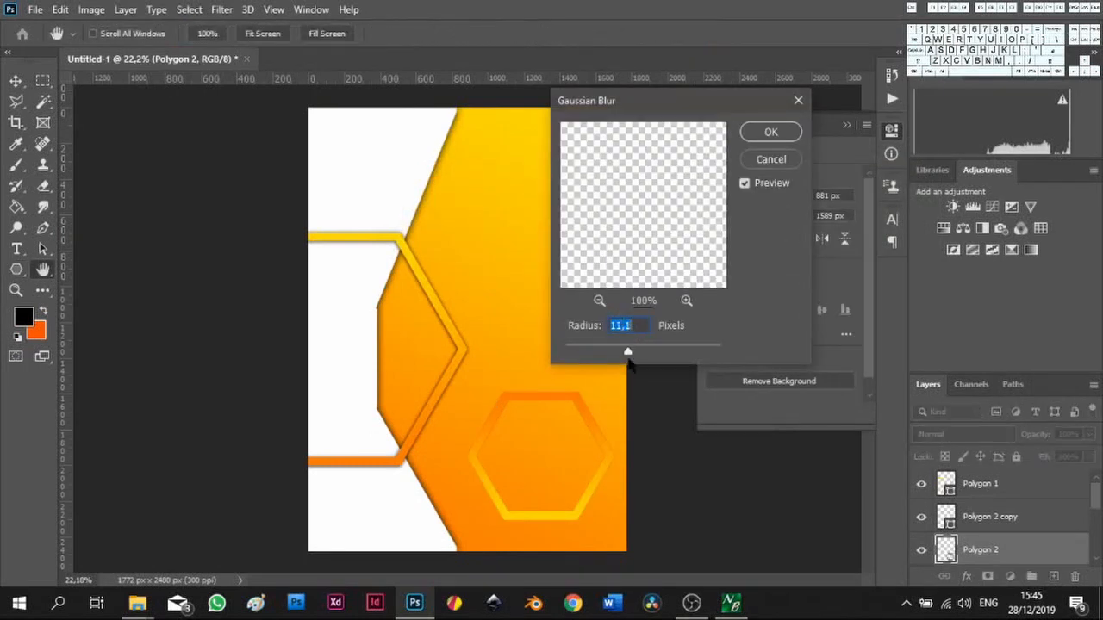
drag(625, 355, 622, 354)
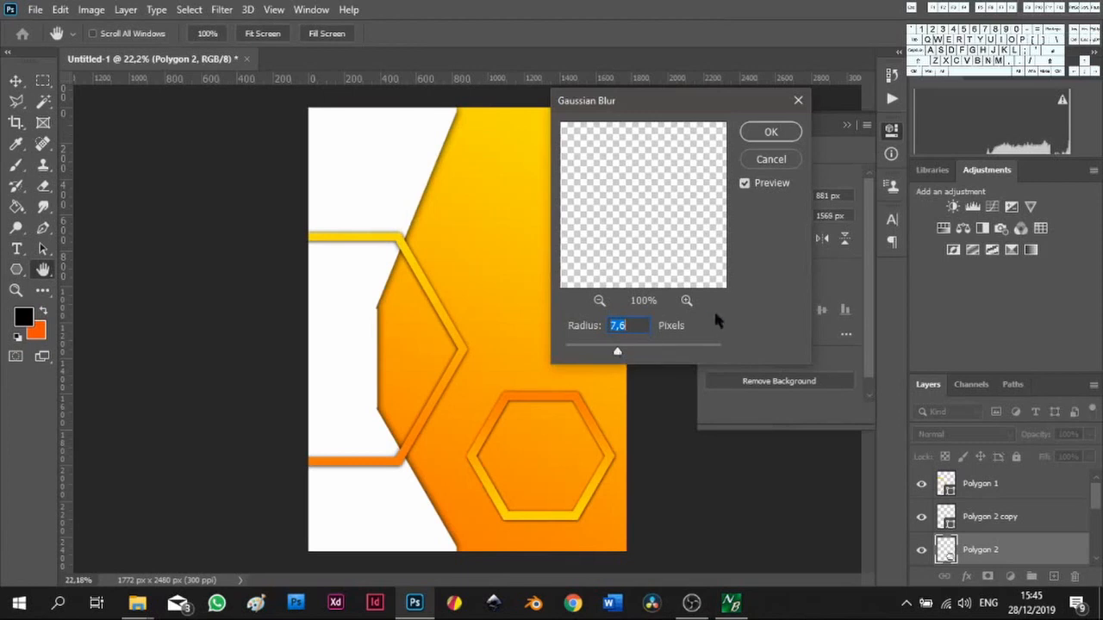
click(787, 135)
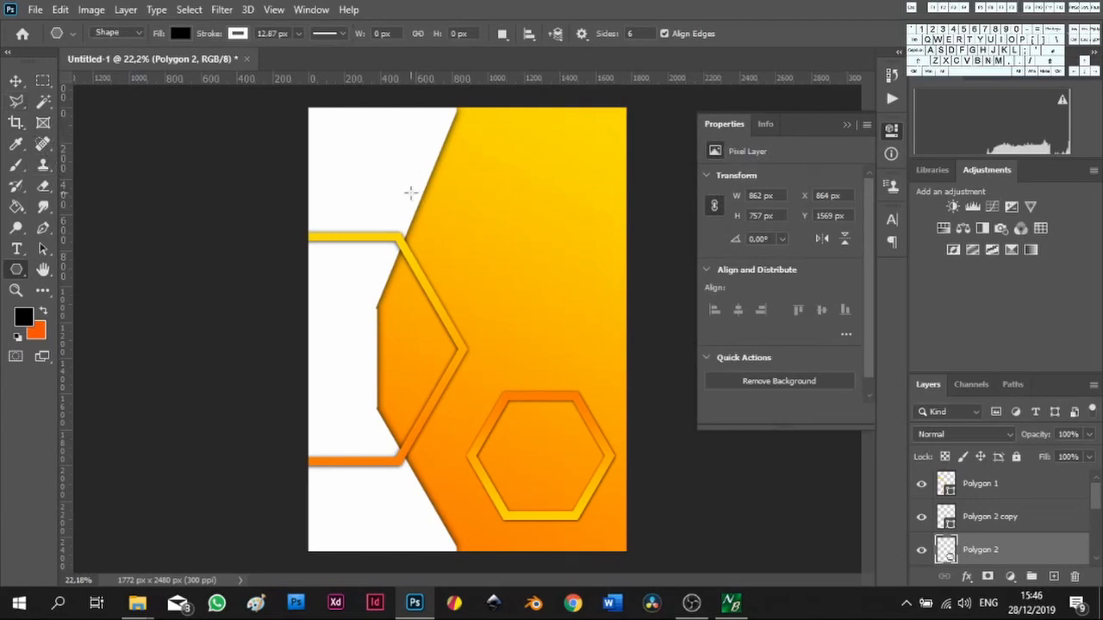
Open laptop-office-working-men-3153201.jpg and classic-close-up-draw-expensive-372748.jpg together from the Downloads folder
key(ctrl+o)
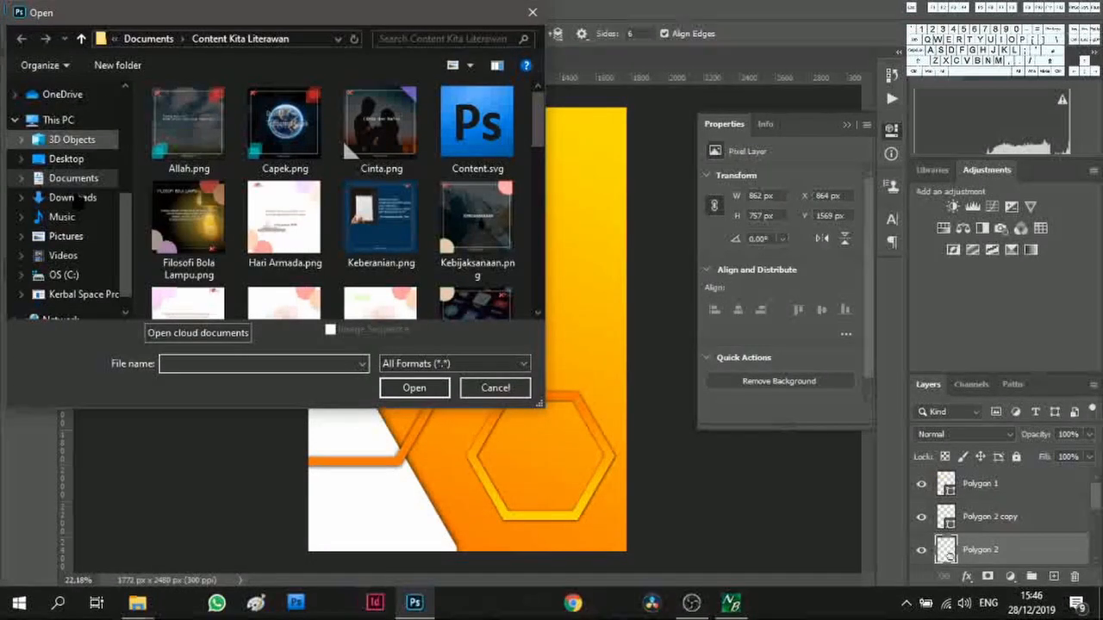
click(74, 177)
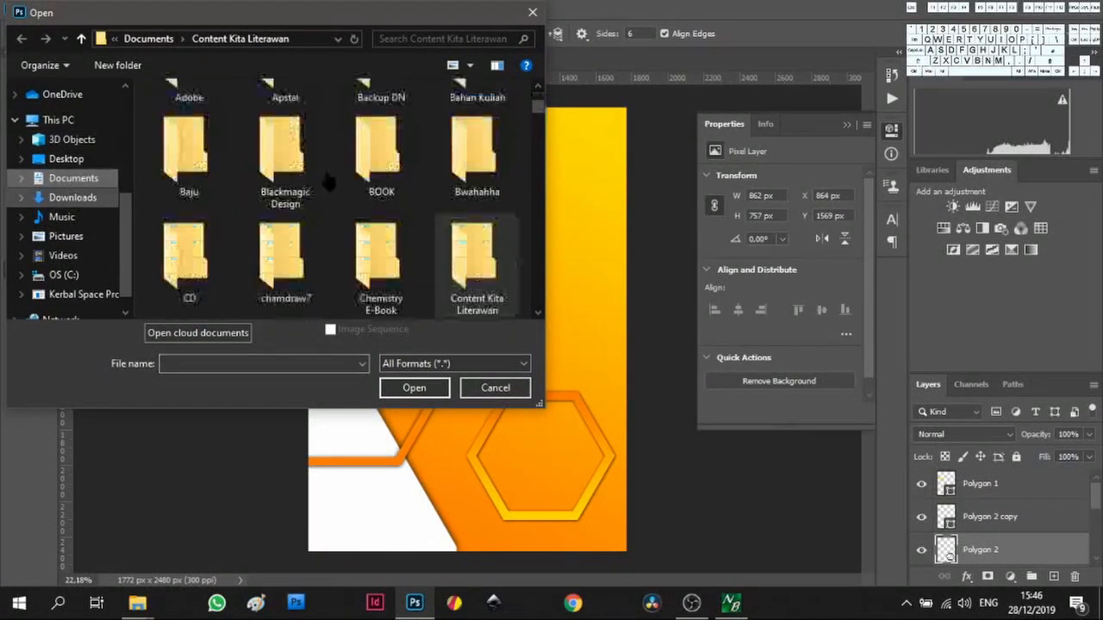
key(Down)
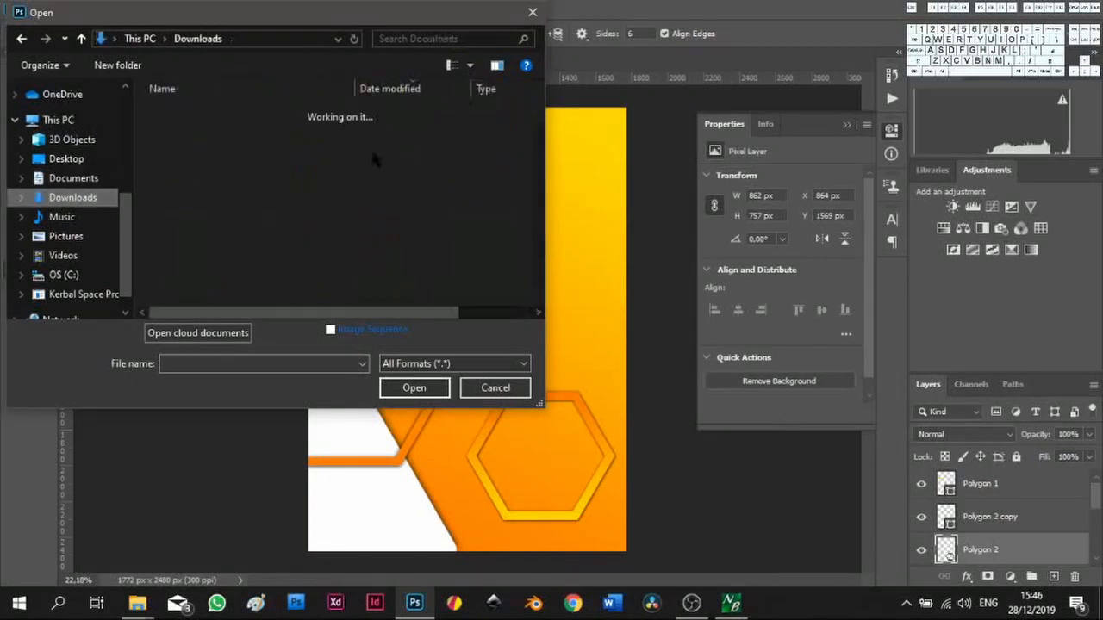
scroll(293, 207, down, 2)
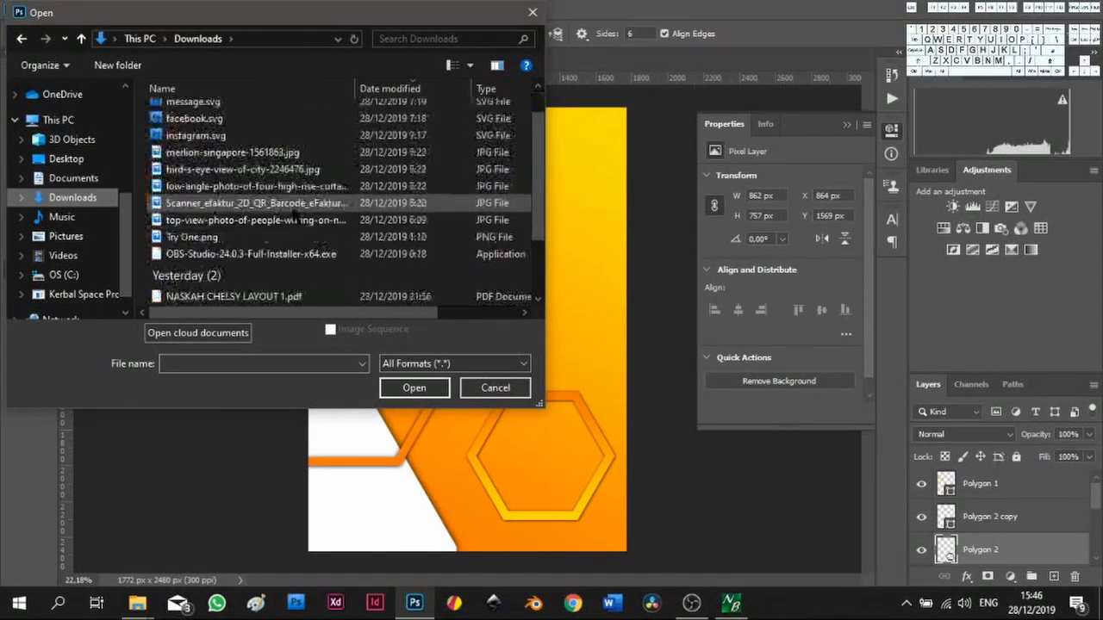
scroll(293, 207, down, 5)
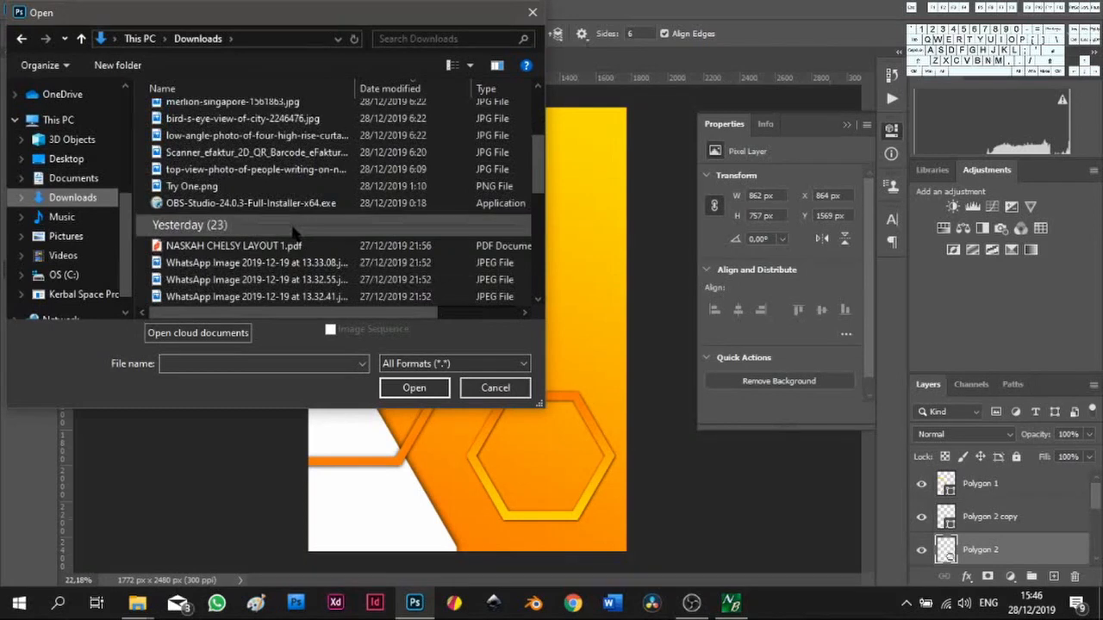
scroll(294, 230, down, 1)
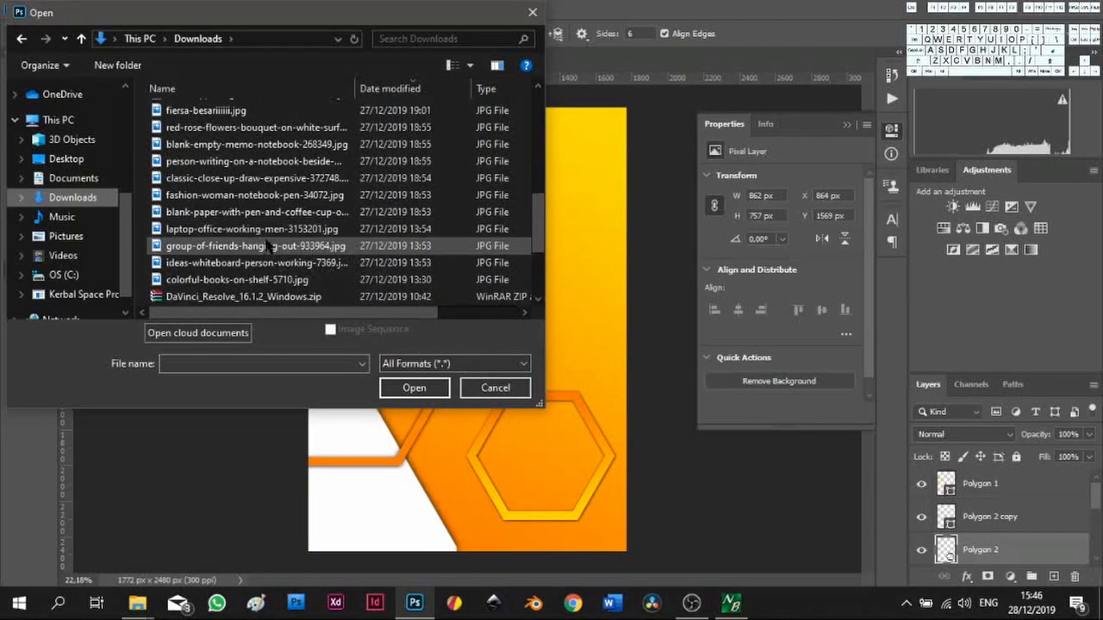
click(324, 229)
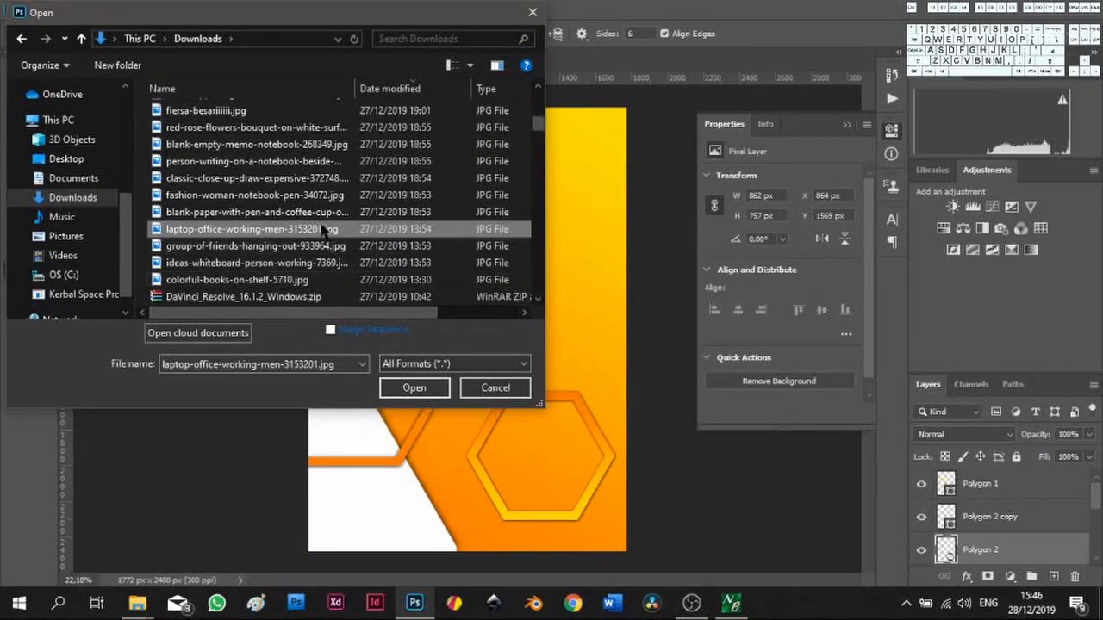
click(317, 179)
click(413, 388)
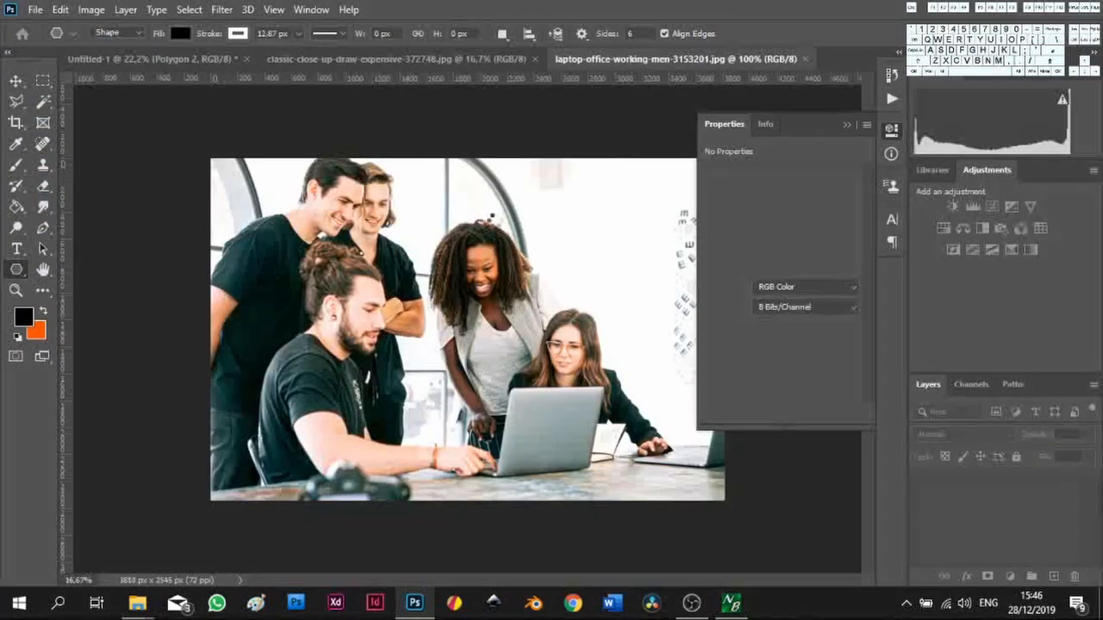
Convert the office photo's background to the regular layer Layer 0 and copy it into the Untitled-1 poster
click(844, 124)
double_click(1019, 490)
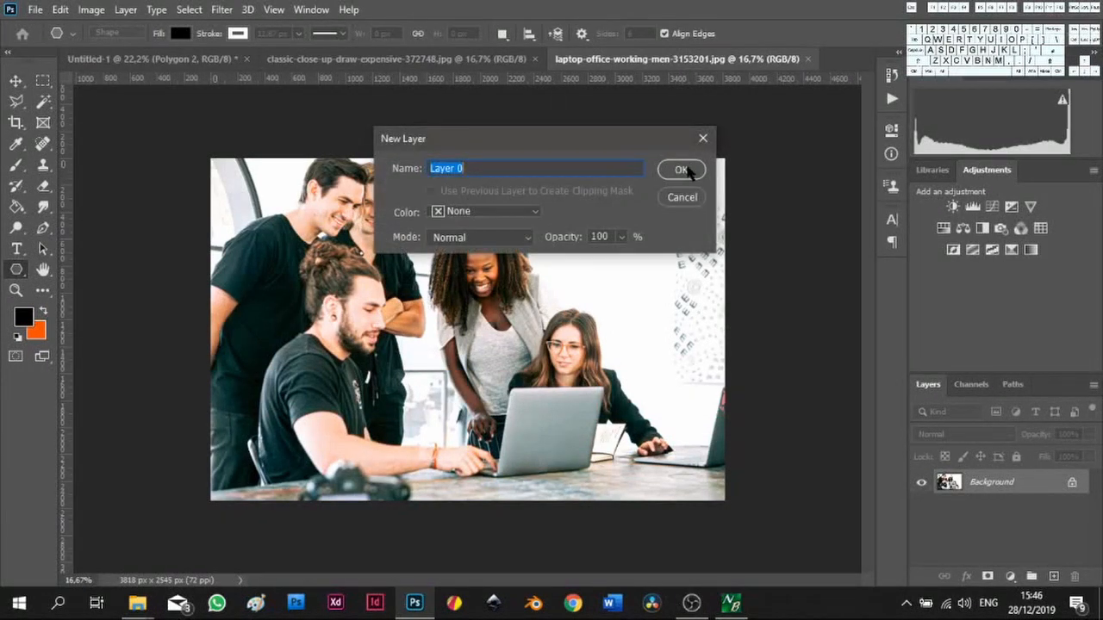
click(681, 170)
key(v)
drag(579, 347, 394, 344)
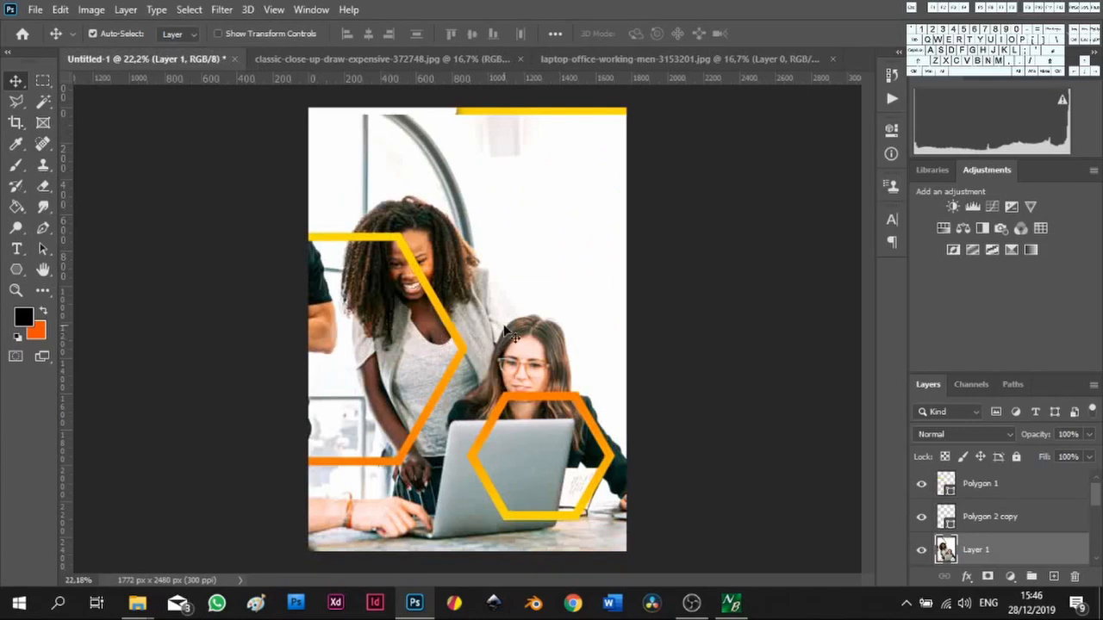
Scale the office photo to 48.37% and position it behind the large hexagon outline
scroll(497, 327, down, 3)
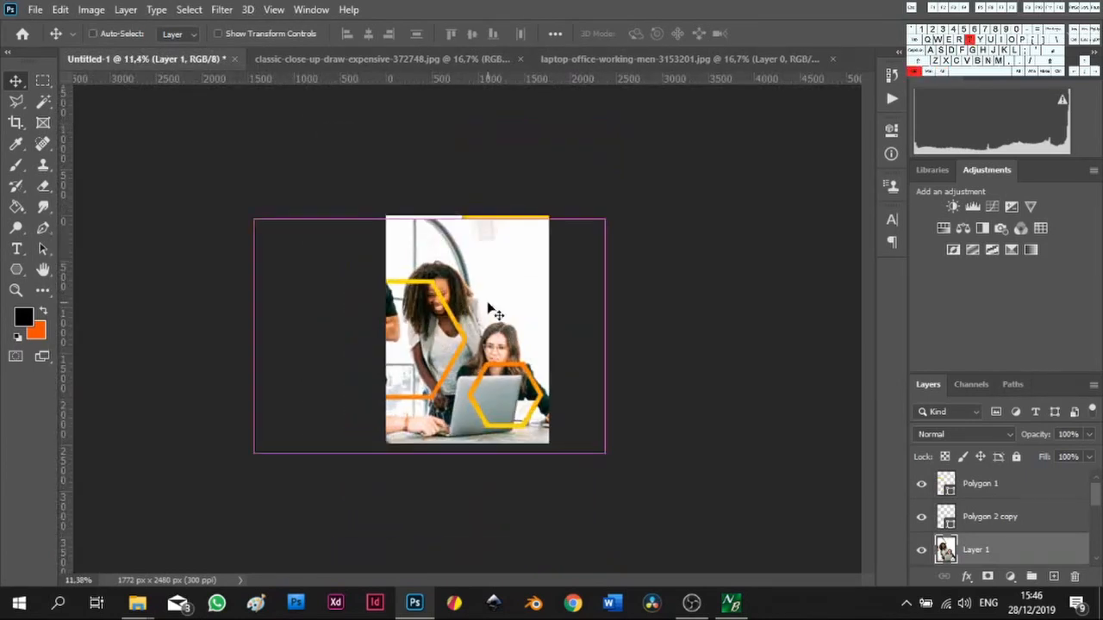
key(ctrl+t)
drag(604, 454, 508, 401)
mouse_move(492, 319)
mouse_down()
mouse_move(472, 324)
mouse_move(493, 322)
mouse_up()
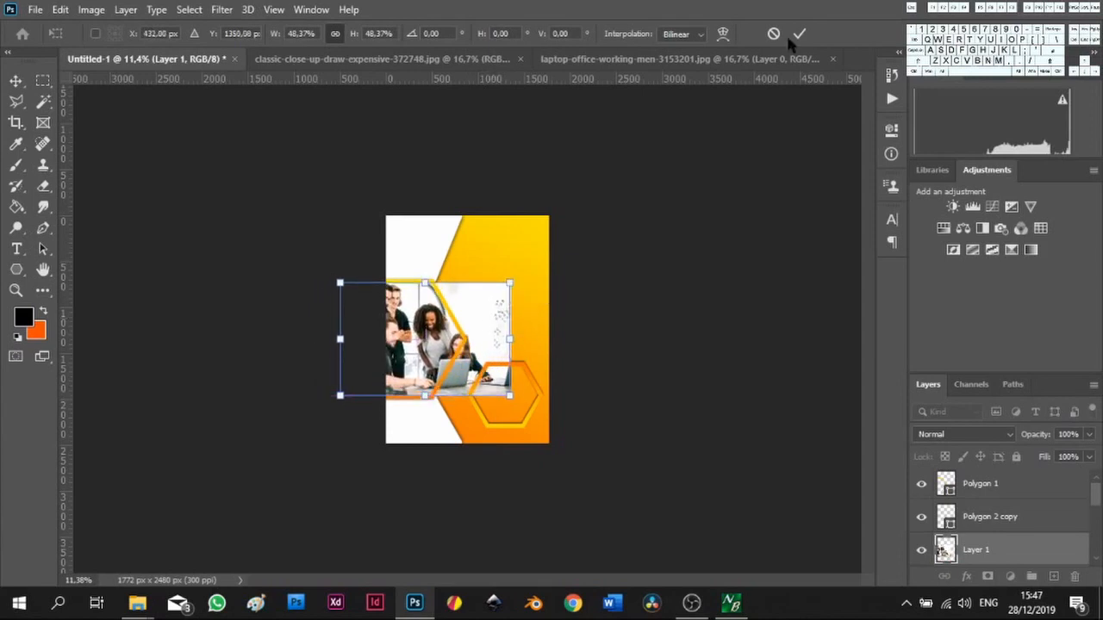
click(799, 33)
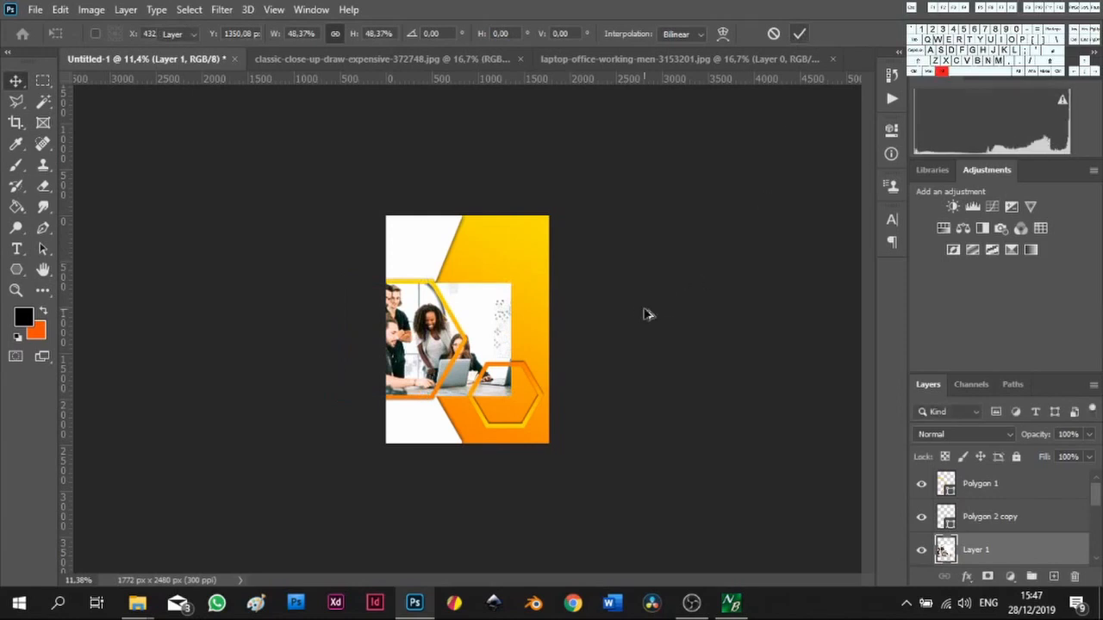
scroll(606, 335, up, 3)
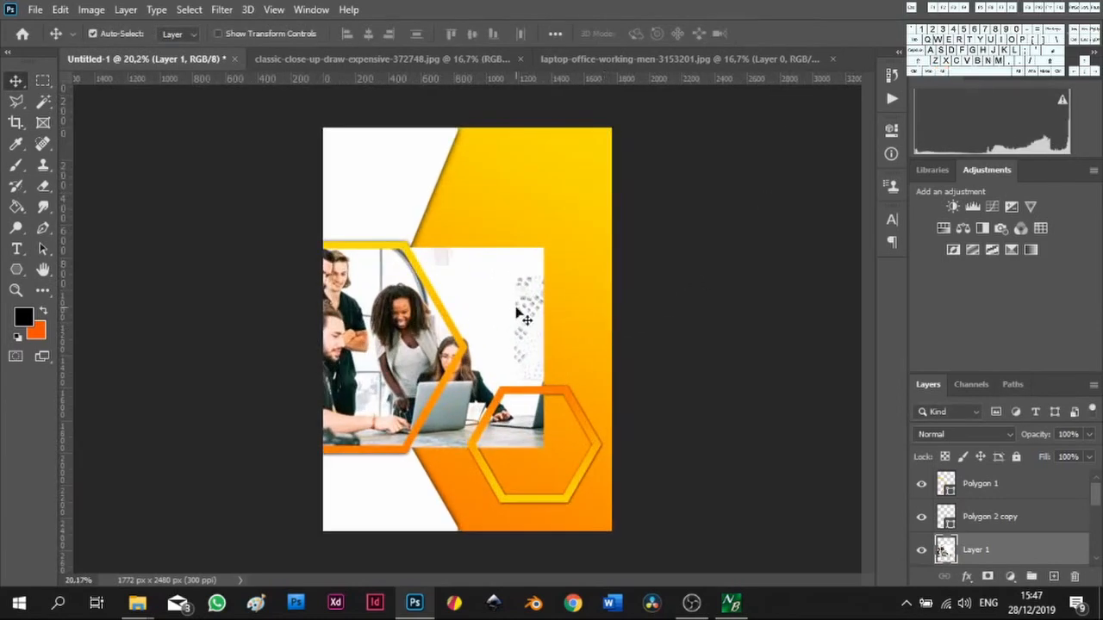
scroll(1000, 527, down, 3)
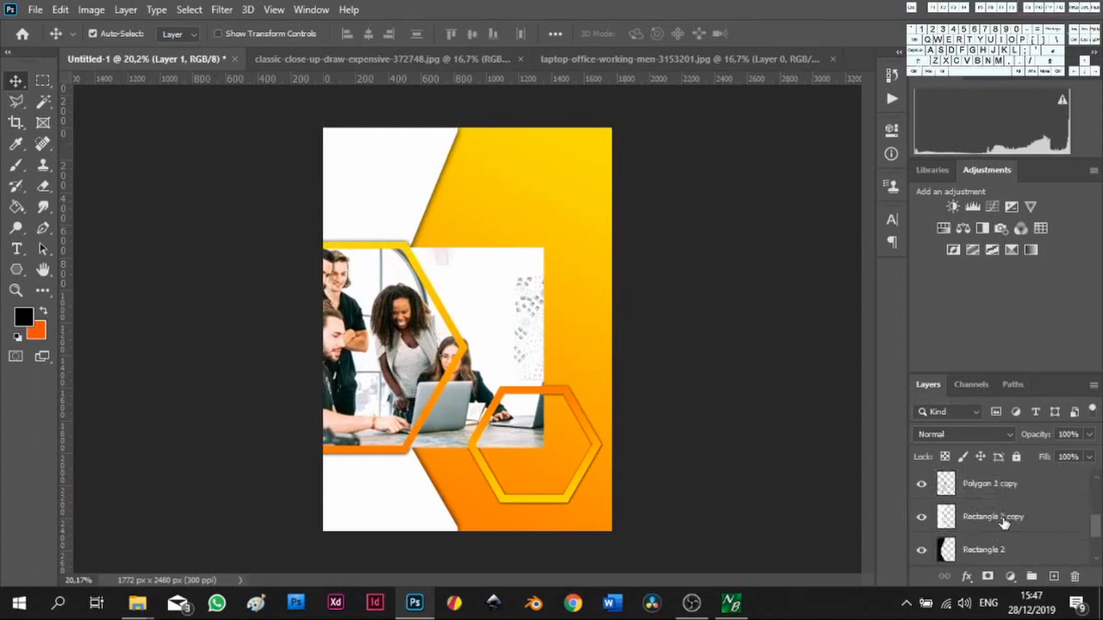
click(988, 488)
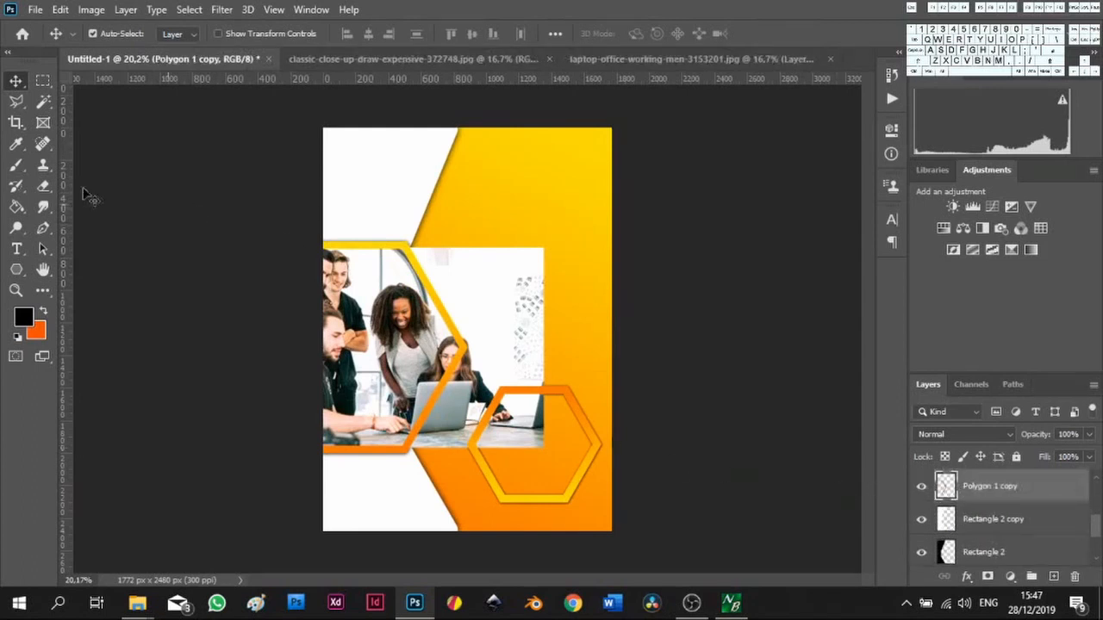
click(43, 101)
click(385, 313)
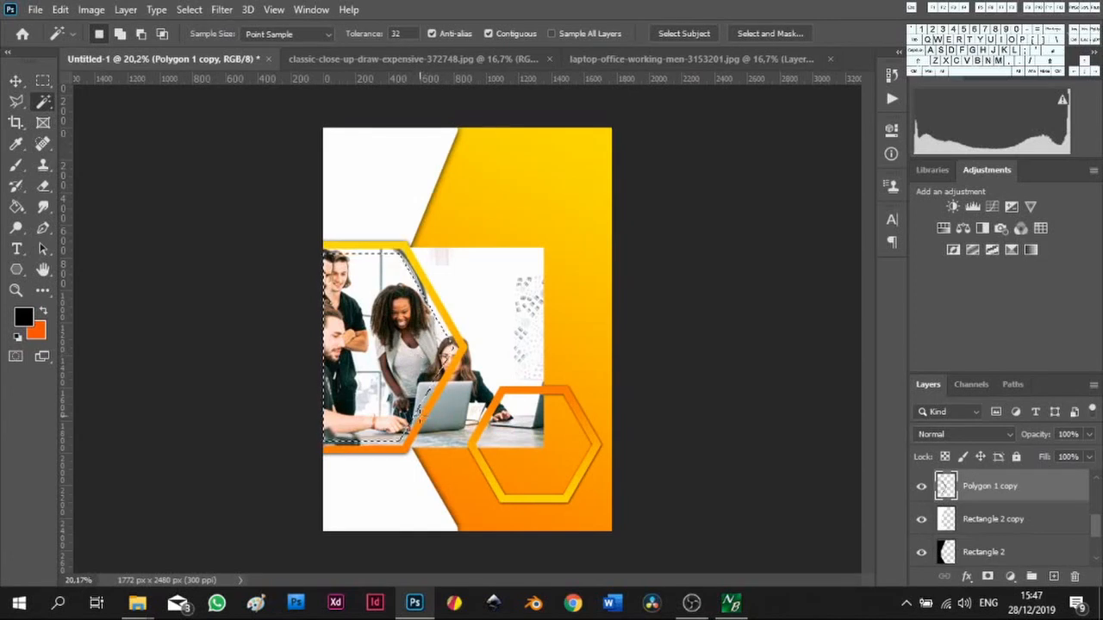
click(15, 80)
key(ctrl+d)
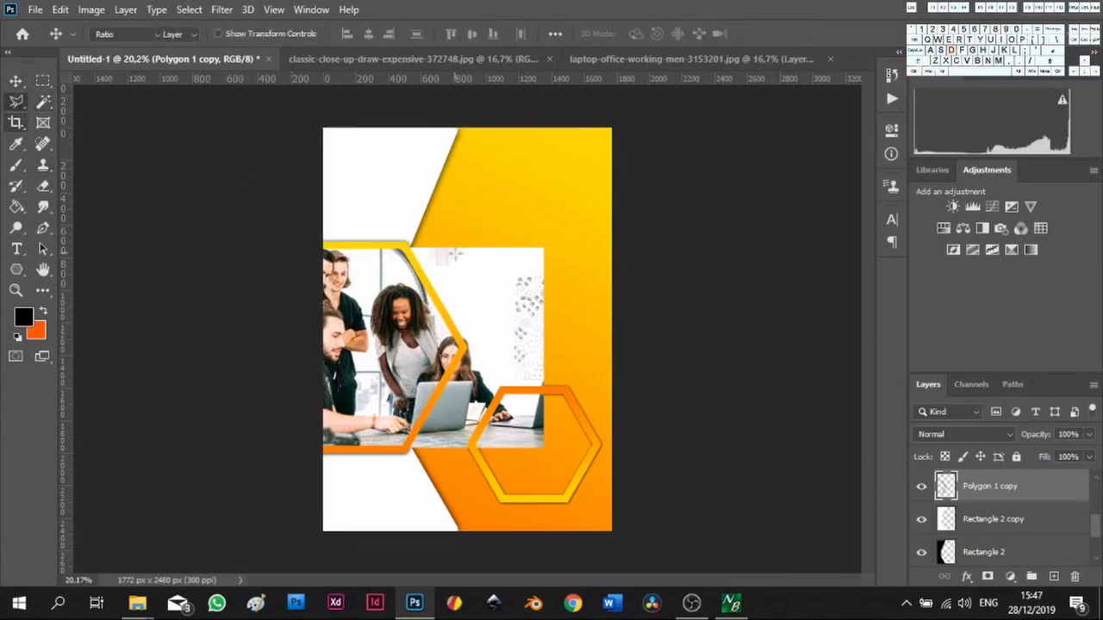
Select the part of Layer 1's photo beyond the large hexagon's upper slanted edge with the Polygonal Lasso and delete it
click(15, 101)
scroll(437, 273, up, 2)
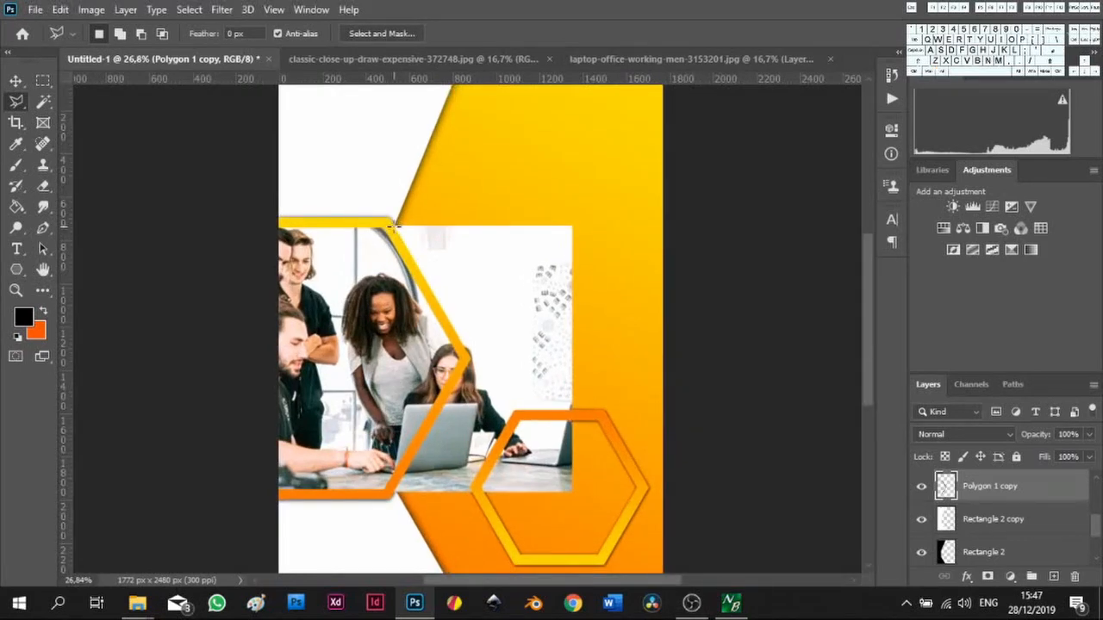
scroll(1023, 500, up, 3)
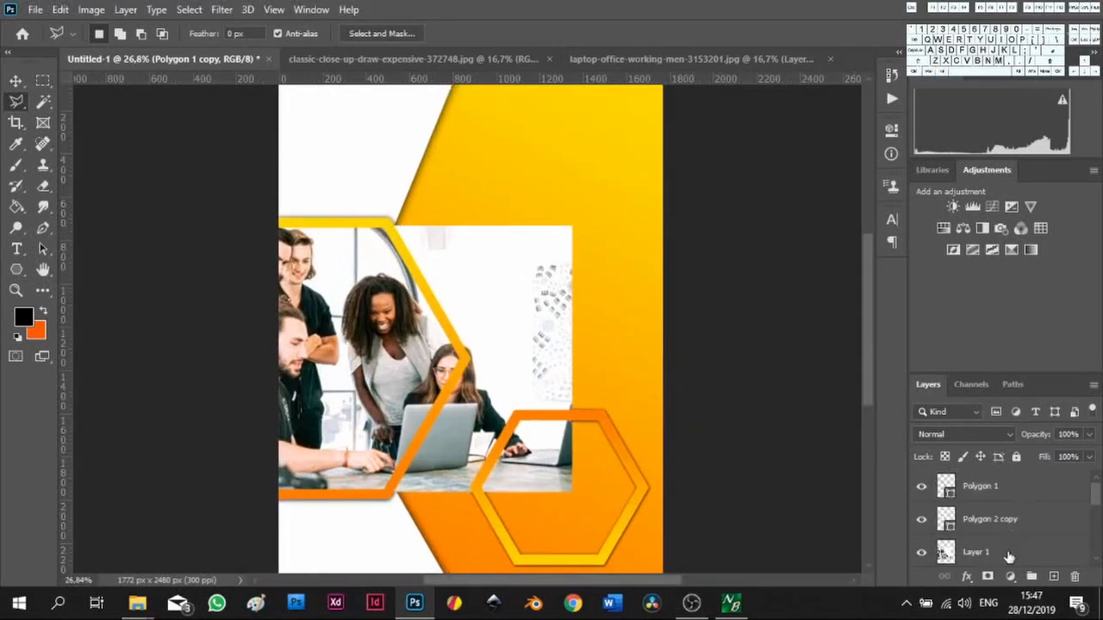
click(1009, 556)
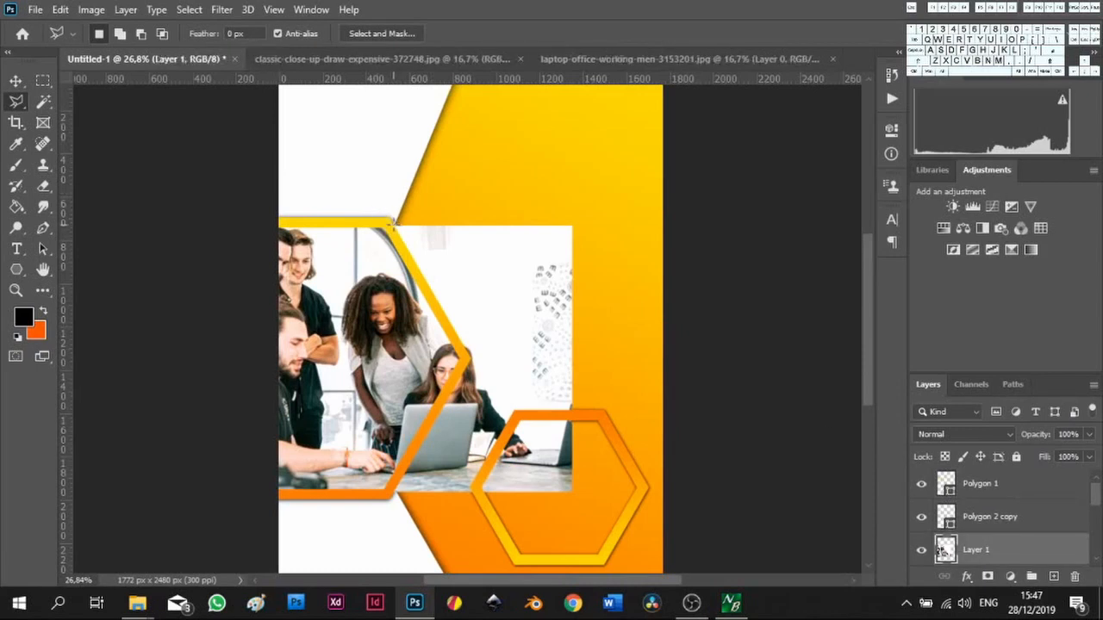
click(396, 228)
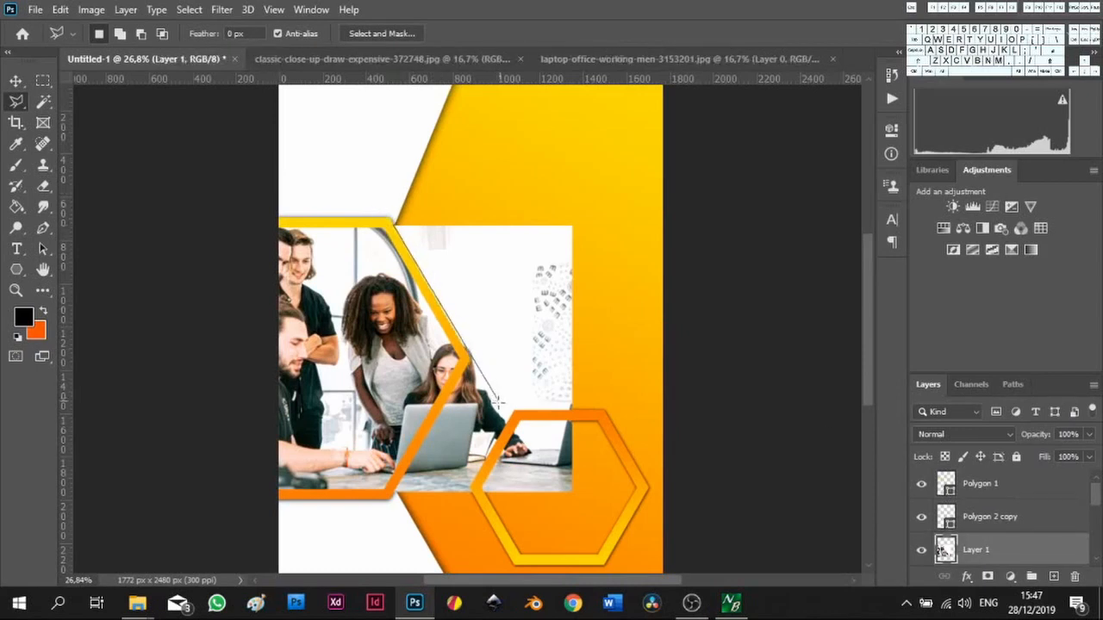
click(580, 541)
click(665, 207)
click(506, 168)
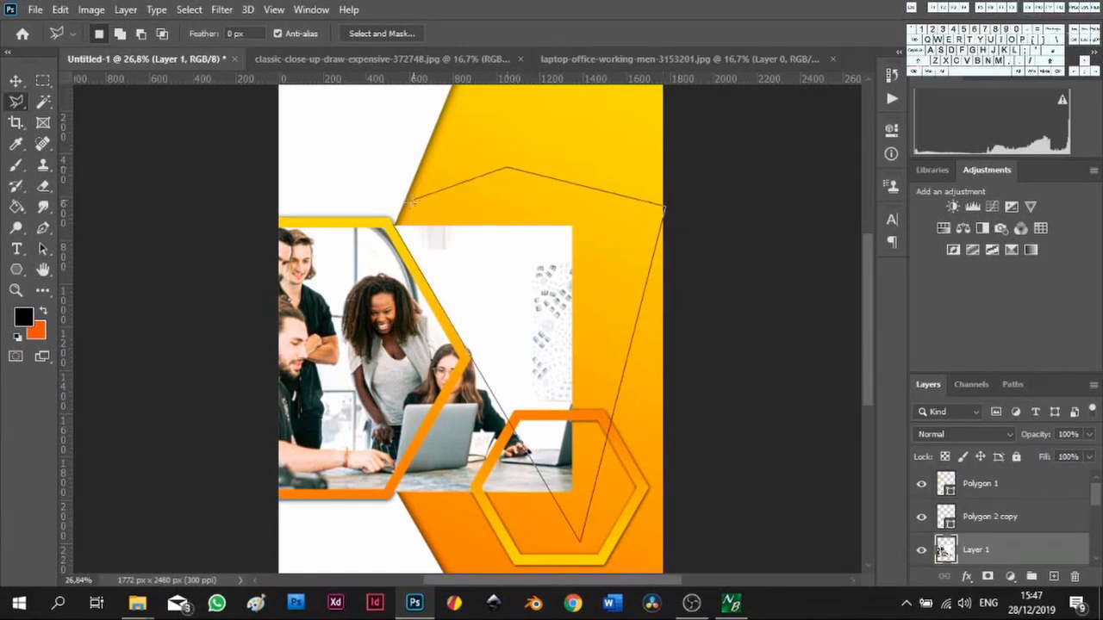
click(394, 223)
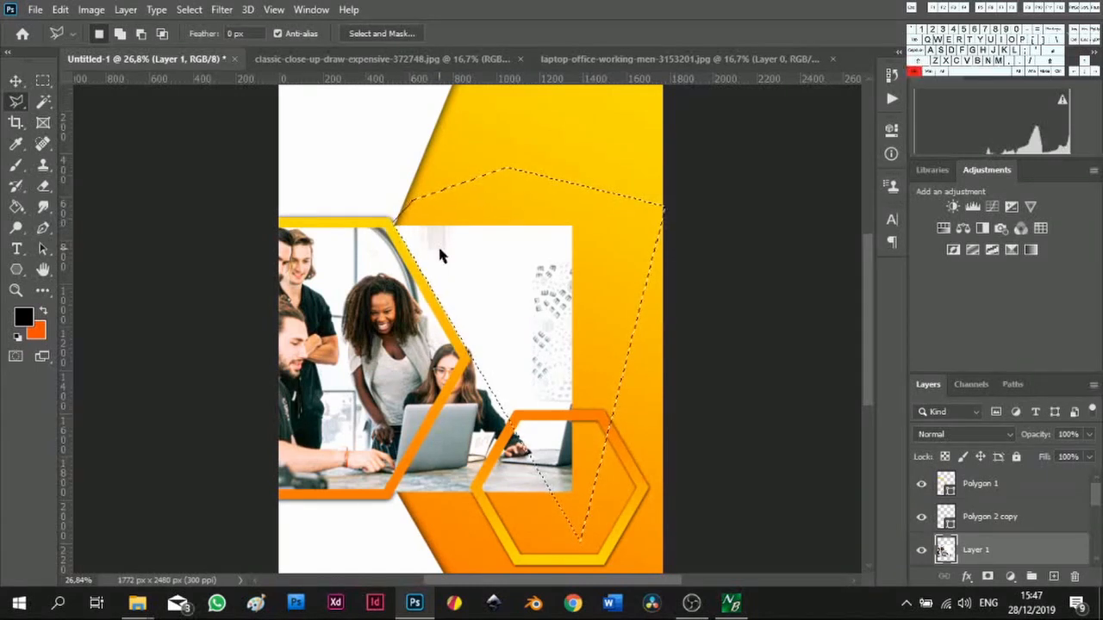
key(Delete)
key(ctrl+d)
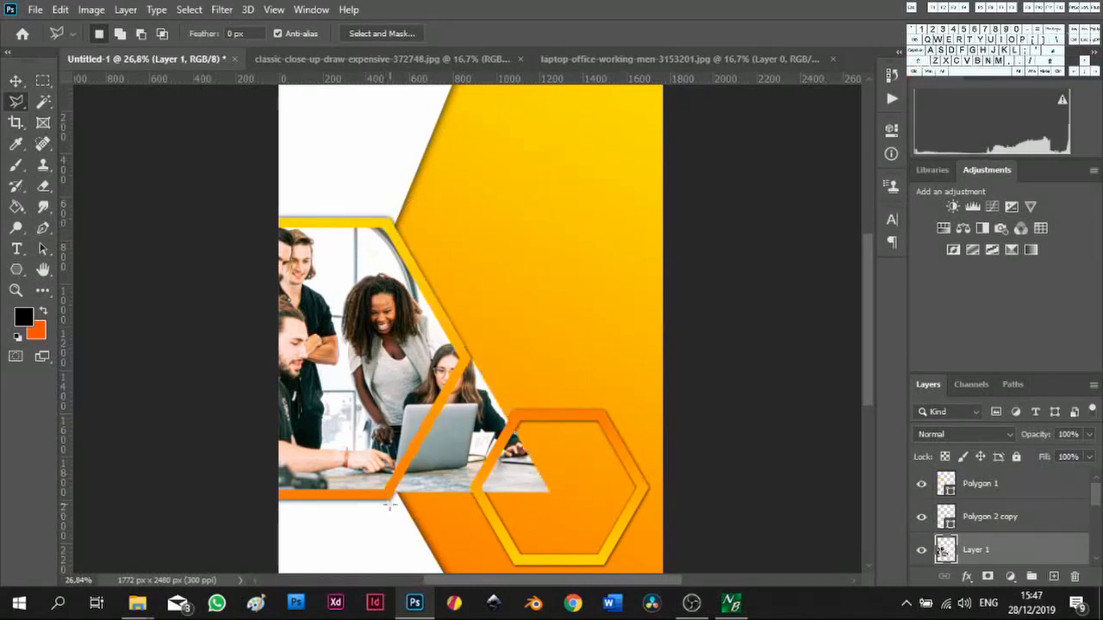
Lasso the remaining photo area beyond the large hexagon's lower slanted edge, delete it and clear the selection
click(393, 493)
click(502, 306)
click(626, 488)
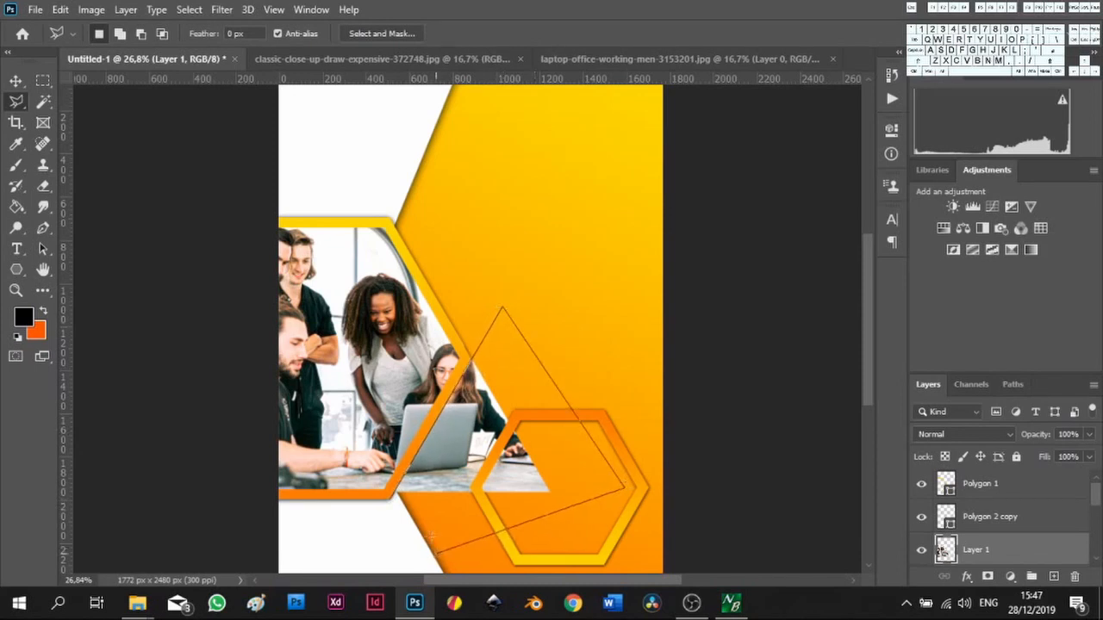
click(389, 498)
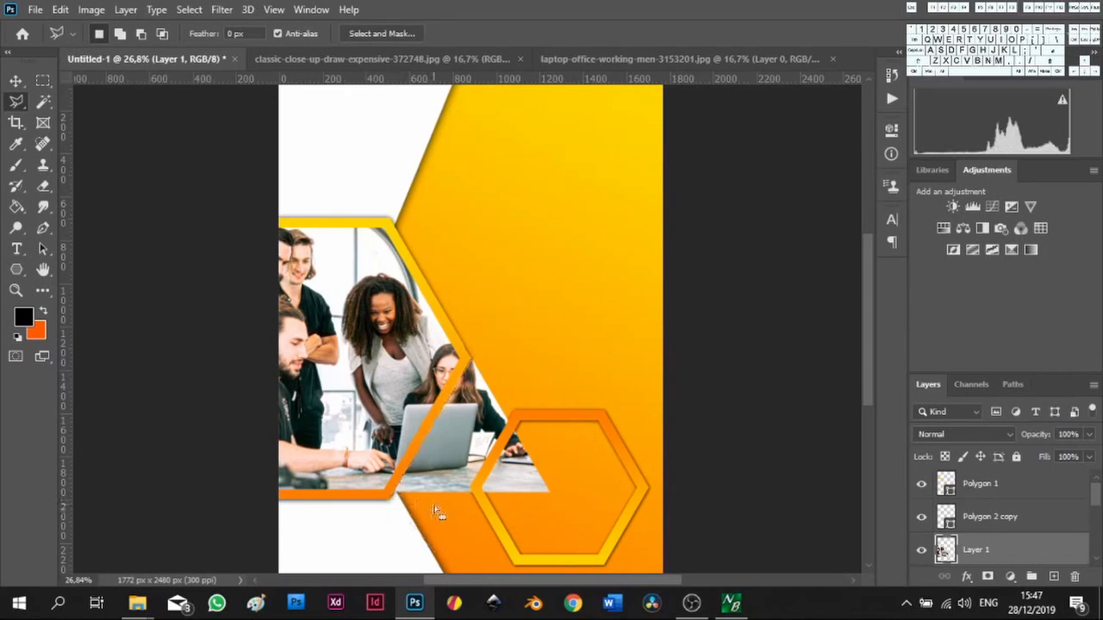
key(Delete)
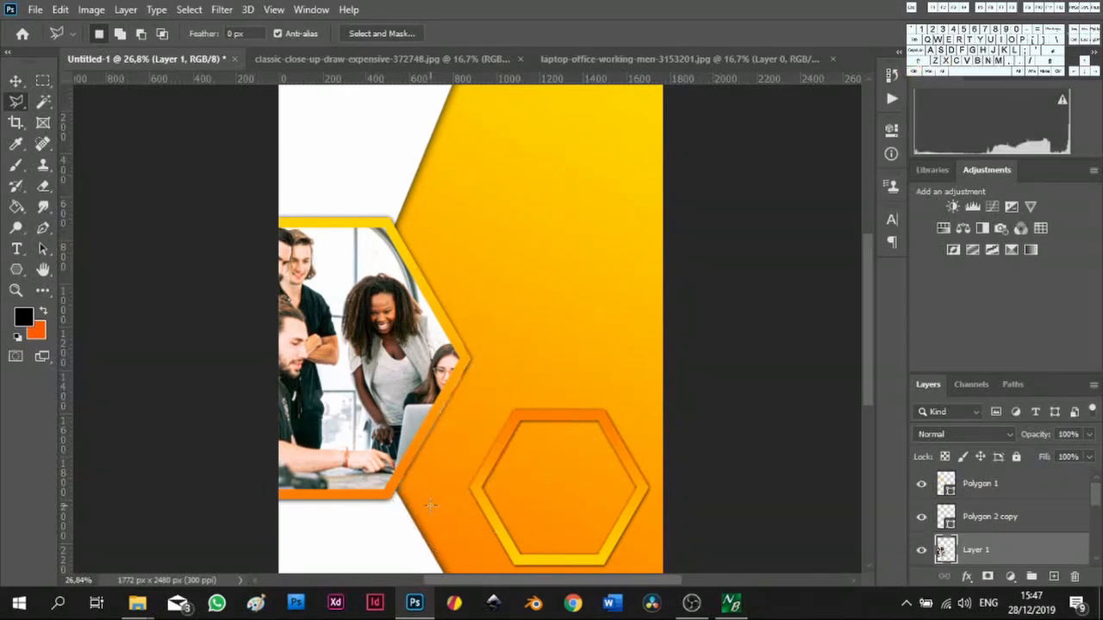
click(16, 81)
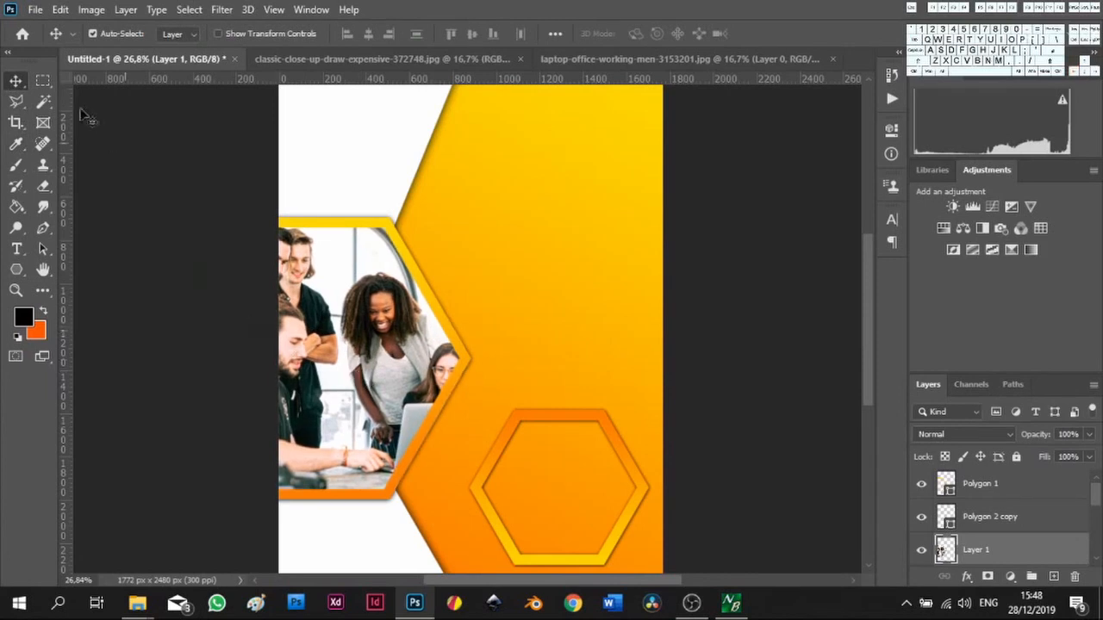
scroll(573, 405, down, 6)
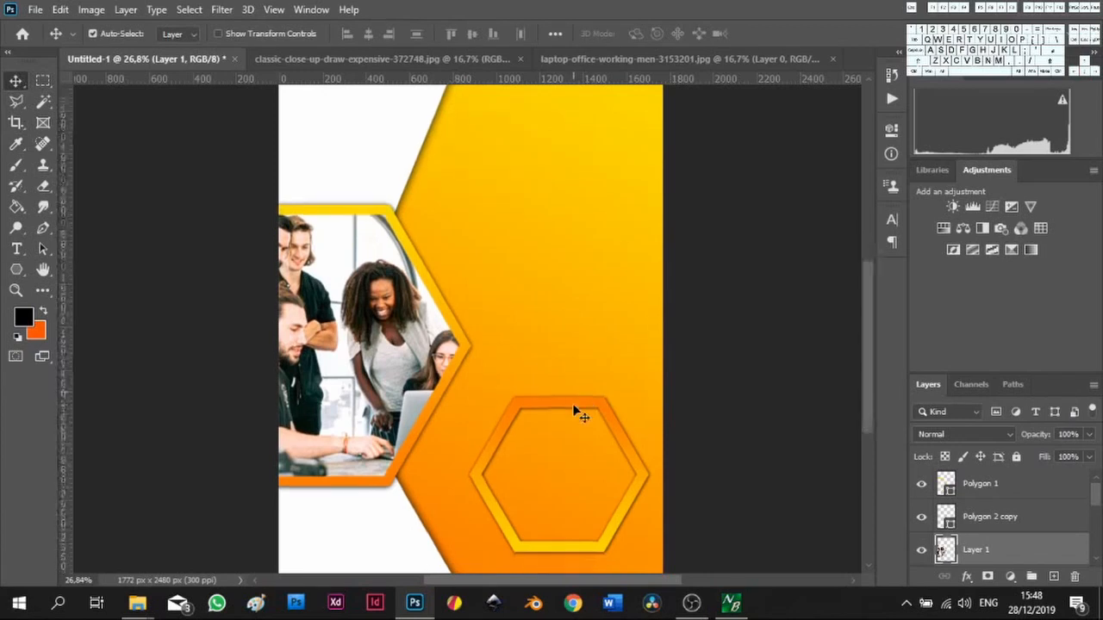
scroll(572, 405, up, 8)
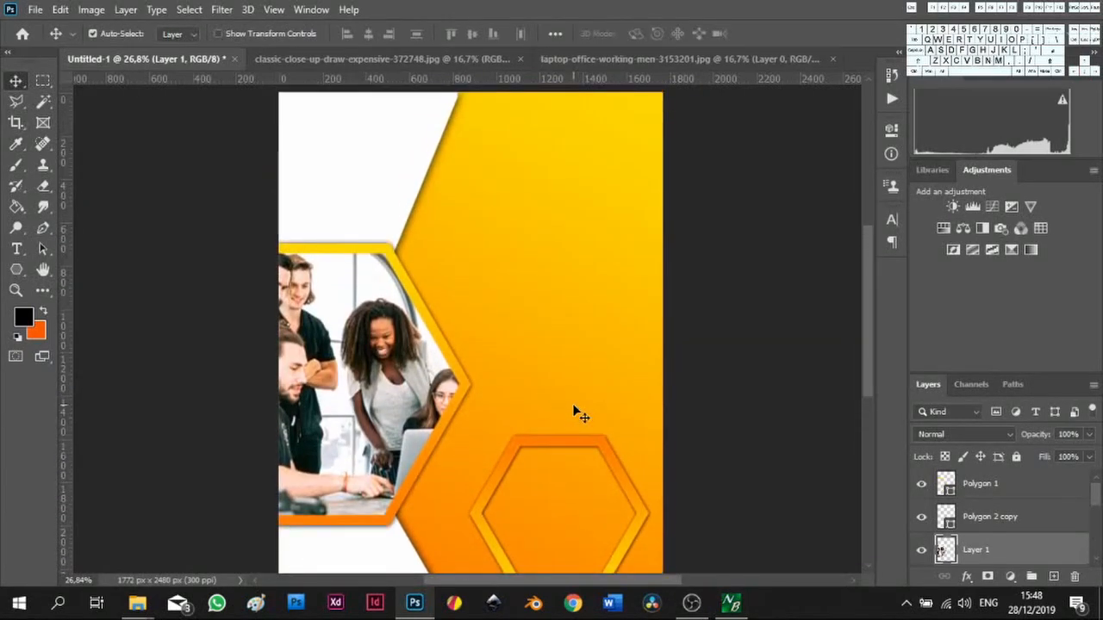
scroll(574, 407, down, 4)
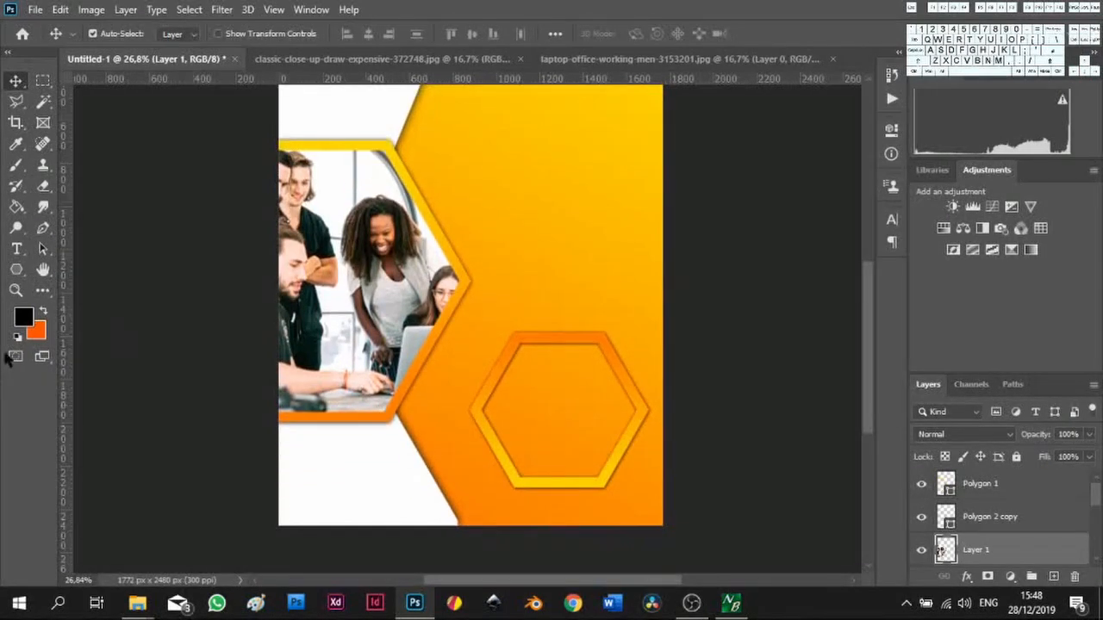
click(17, 269)
scroll(485, 222, up, 2)
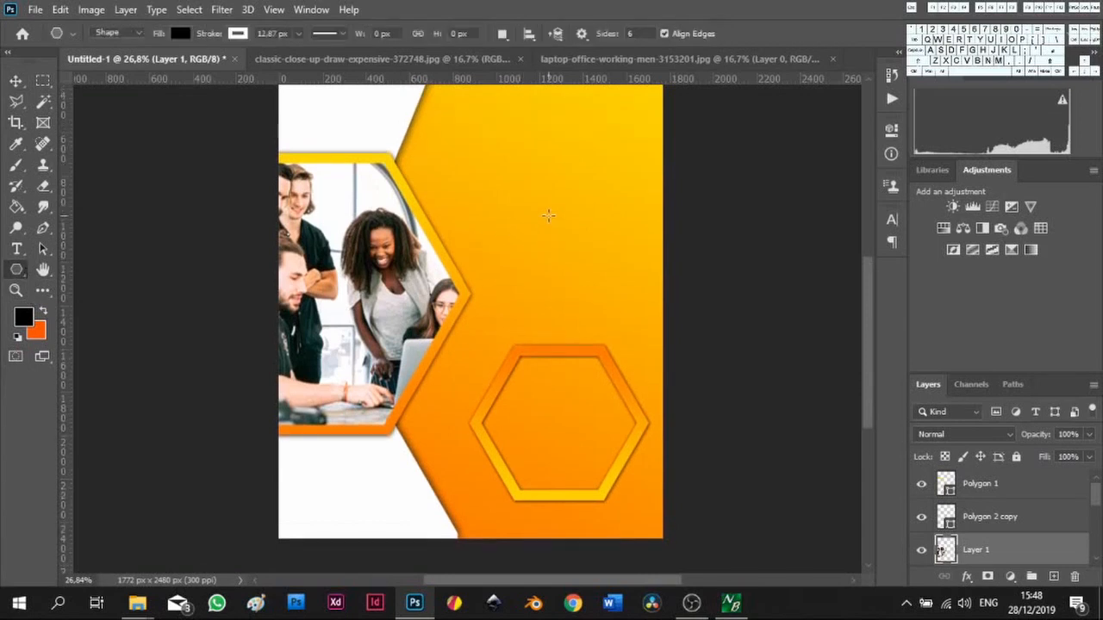
Convert the group-of-friends photo's background to the regular layer Layer 0 and copy it into the Untitled-1 poster
click(17, 82)
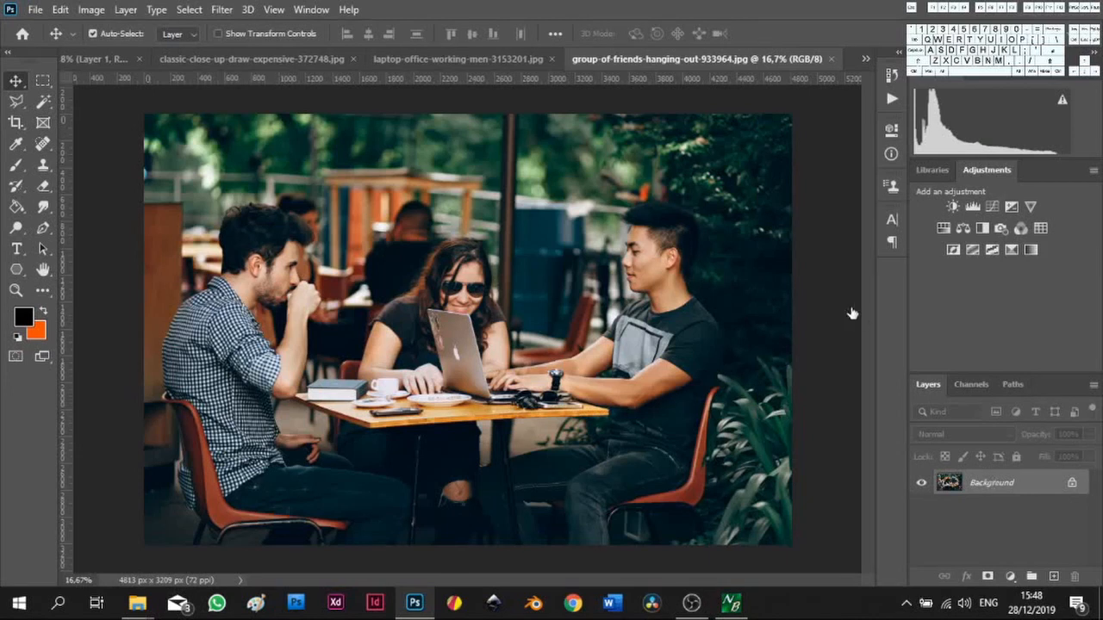
click(681, 167)
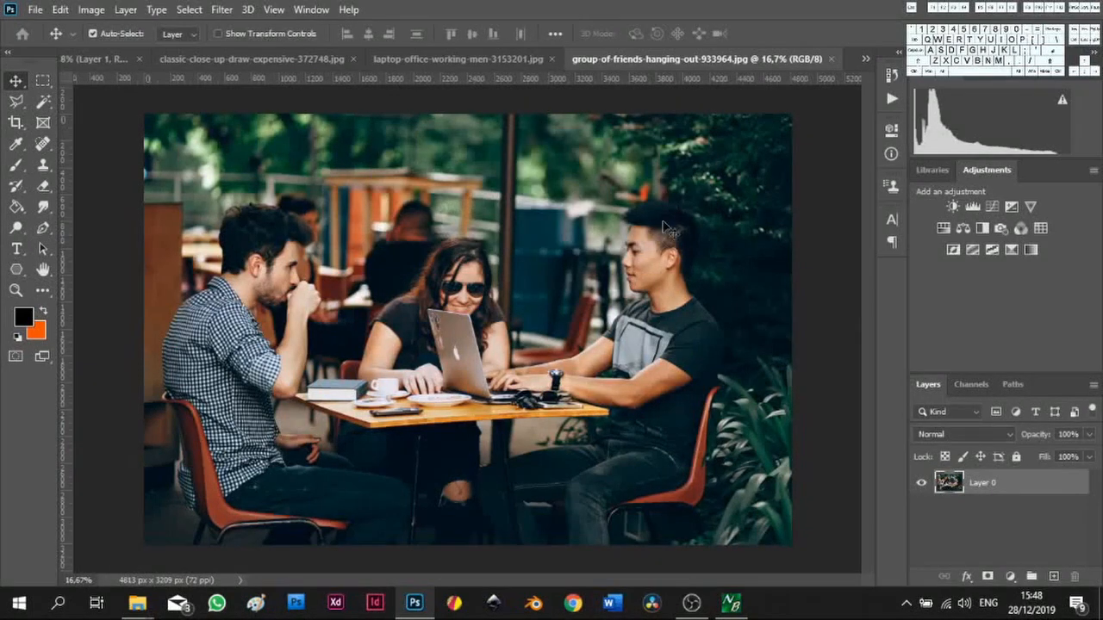
drag(622, 357, 529, 328)
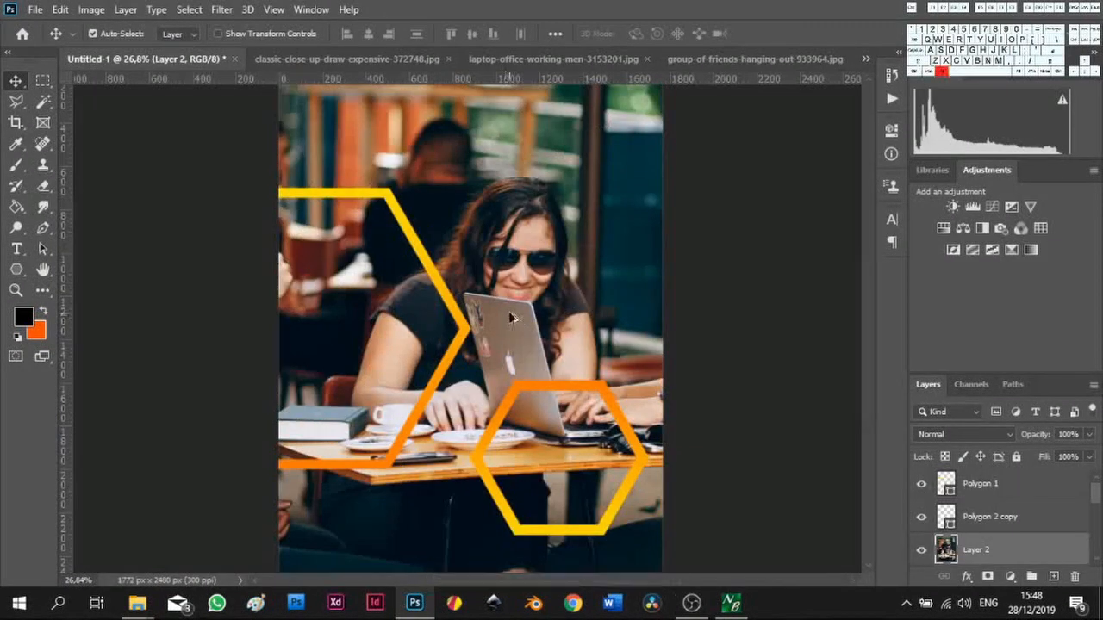
Scale the group-of-friends photo to 19.03% and position it behind the small hexagon outline
scroll(511, 319, down, 5)
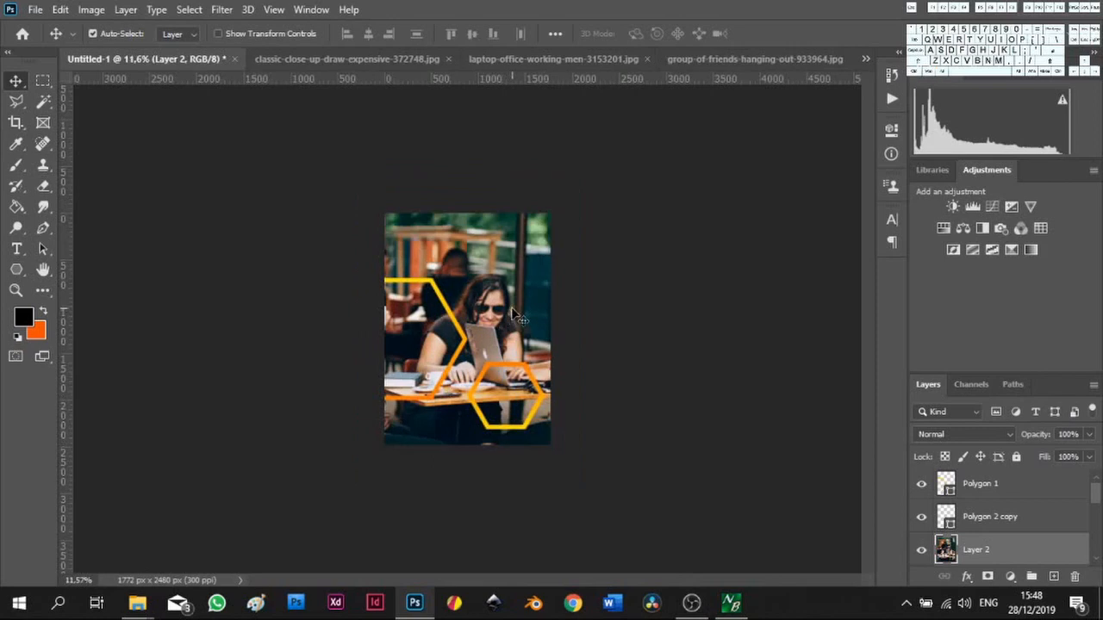
key(ctrl+t)
drag(718, 487, 564, 381)
scroll(564, 382, up, 2)
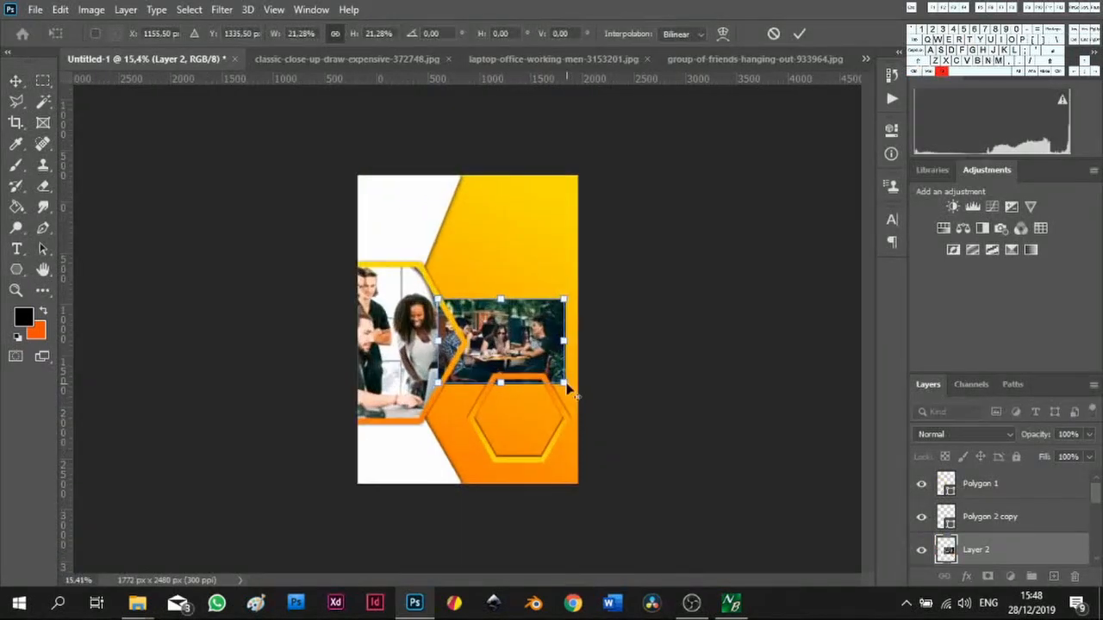
scroll(567, 385, up, 2)
drag(542, 329, 566, 442)
drag(633, 518, 627, 515)
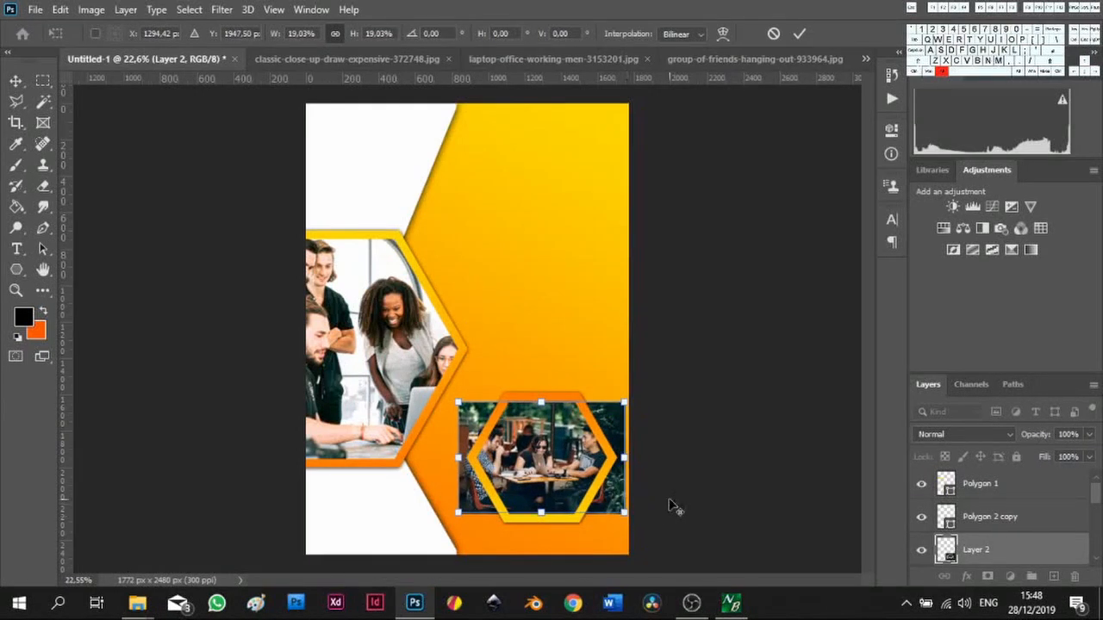
scroll(665, 502, up, 3)
scroll(657, 491, up, 3)
scroll(646, 483, down, 2)
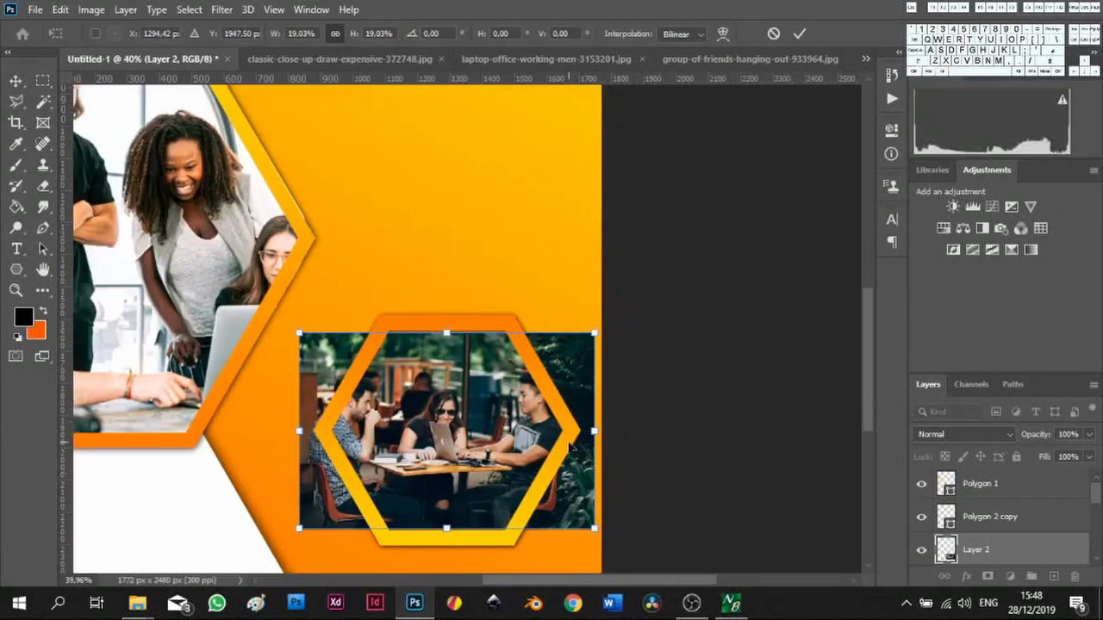
scroll(521, 447, down, 1)
scroll(521, 447, down, 1)
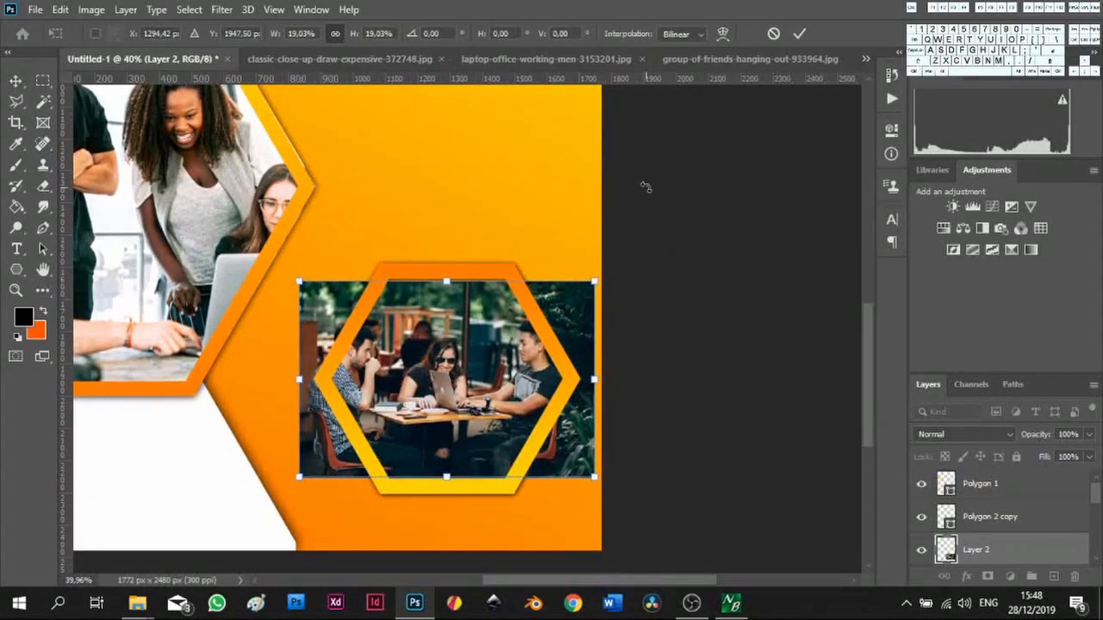
click(800, 33)
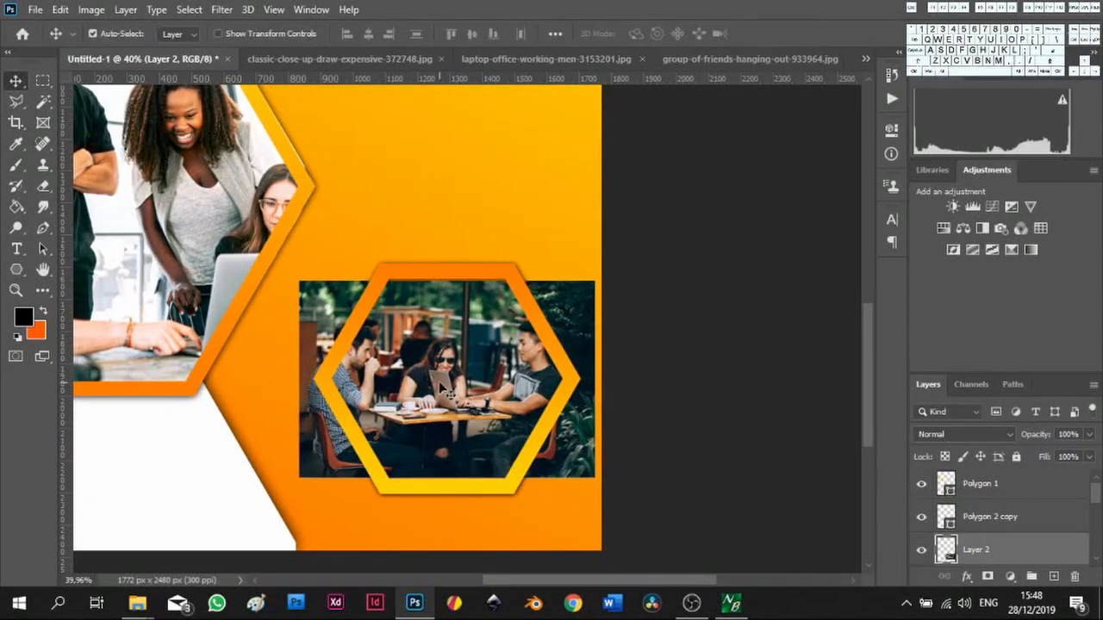
Select Layer 2's photo area beyond the small hexagon's lower-left slanted edge with the Polygonal Lasso and delete it
key(l)
click(372, 487)
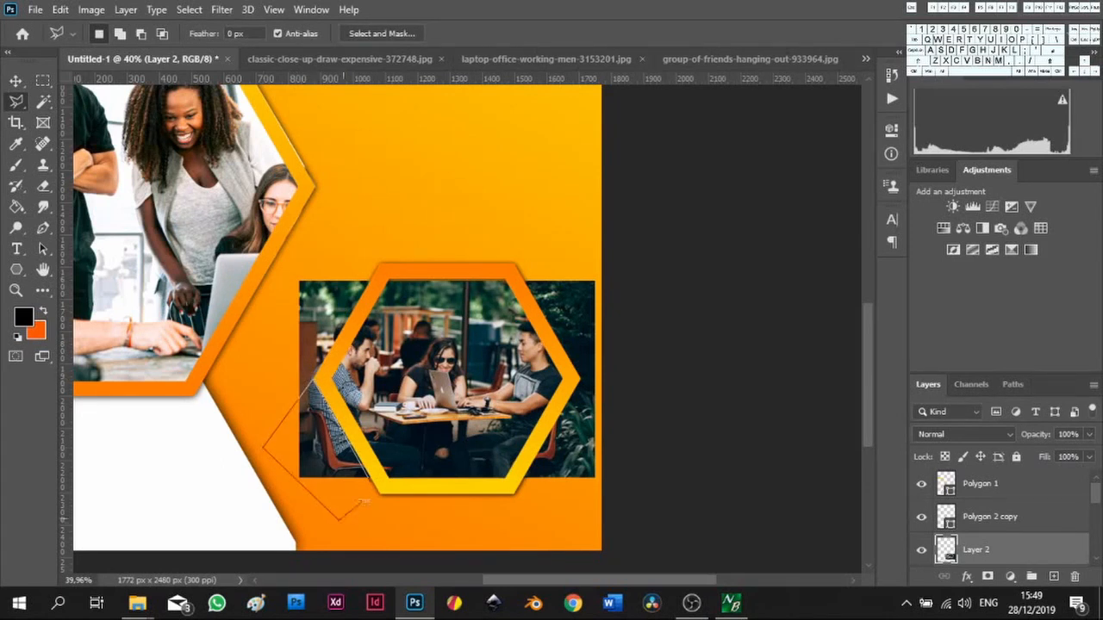
click(372, 489)
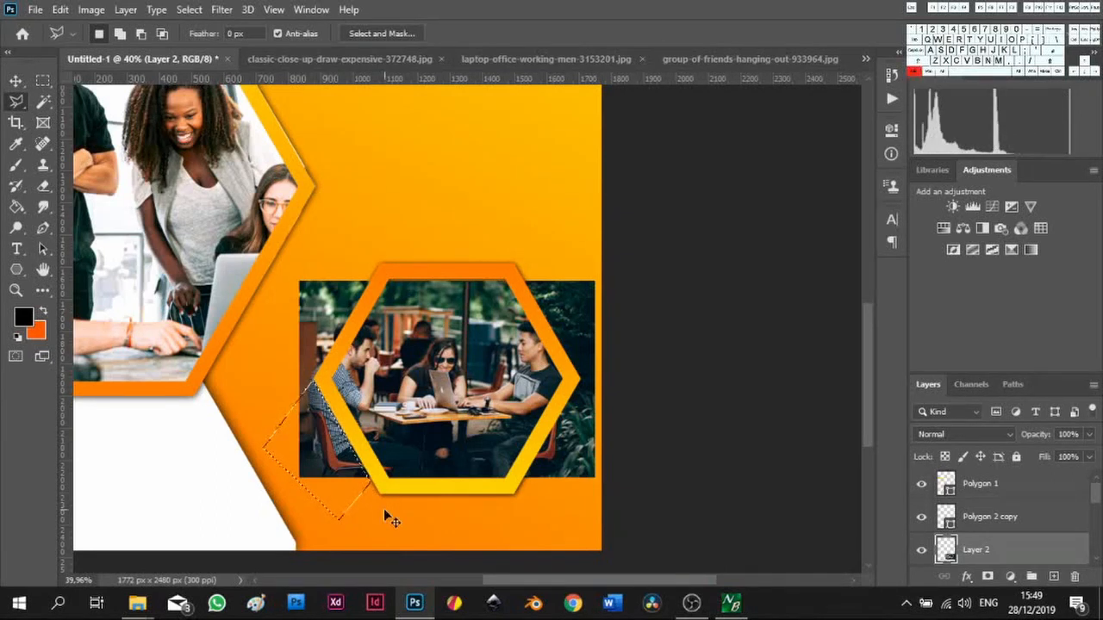
key(Delete)
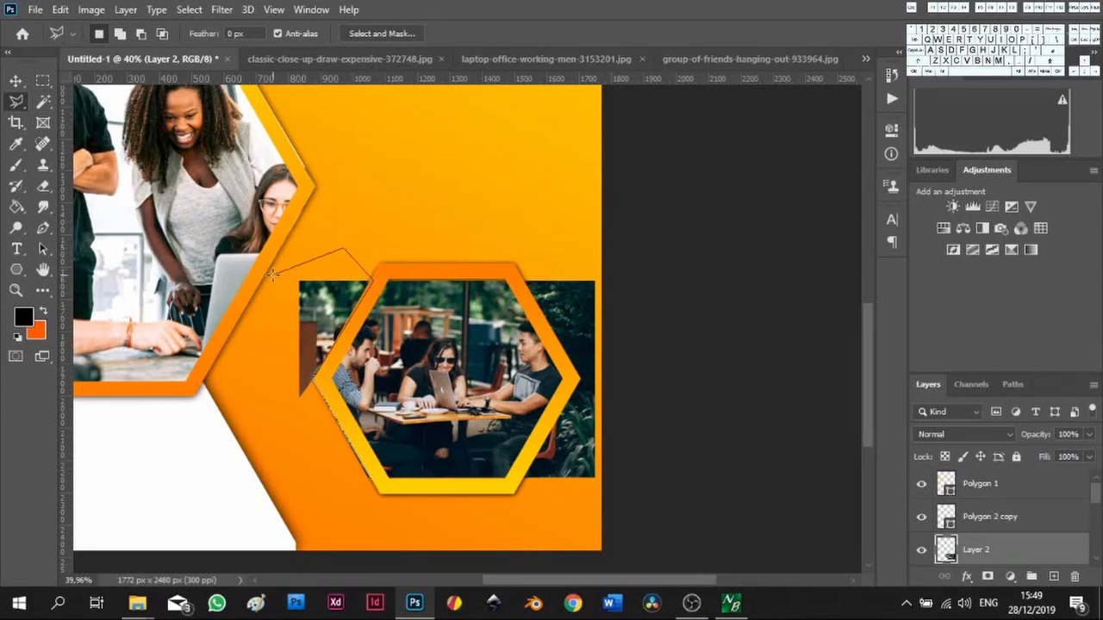
Lasso the remaining photo area beyond the small hexagon's upper-left edge, delete it and clear the selection
double_click(247, 435)
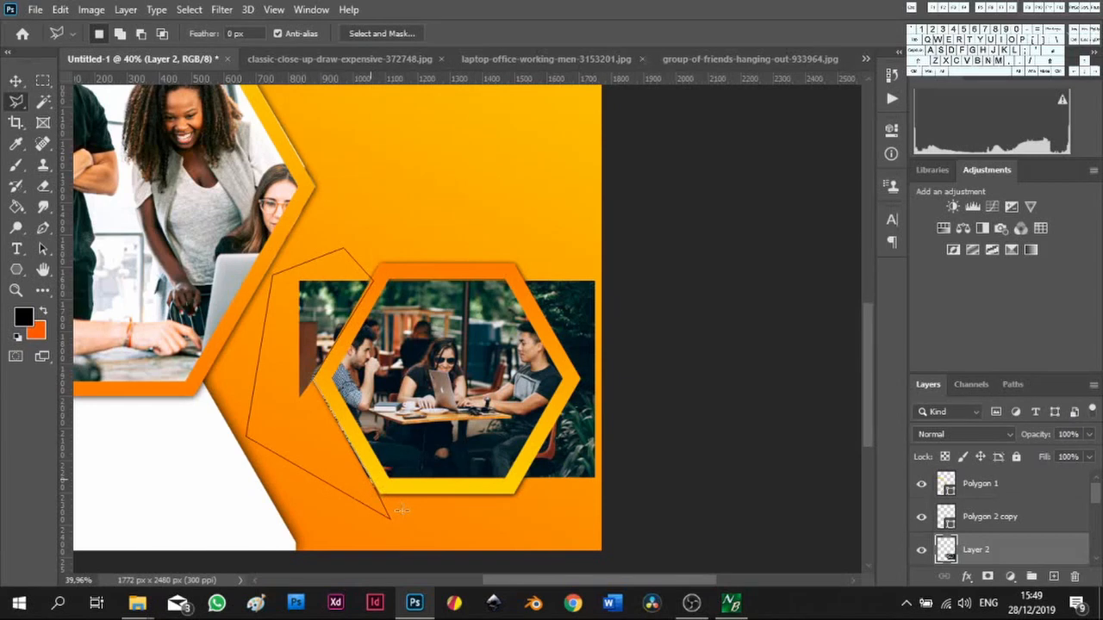
key(Delete)
key(ctrl+d)
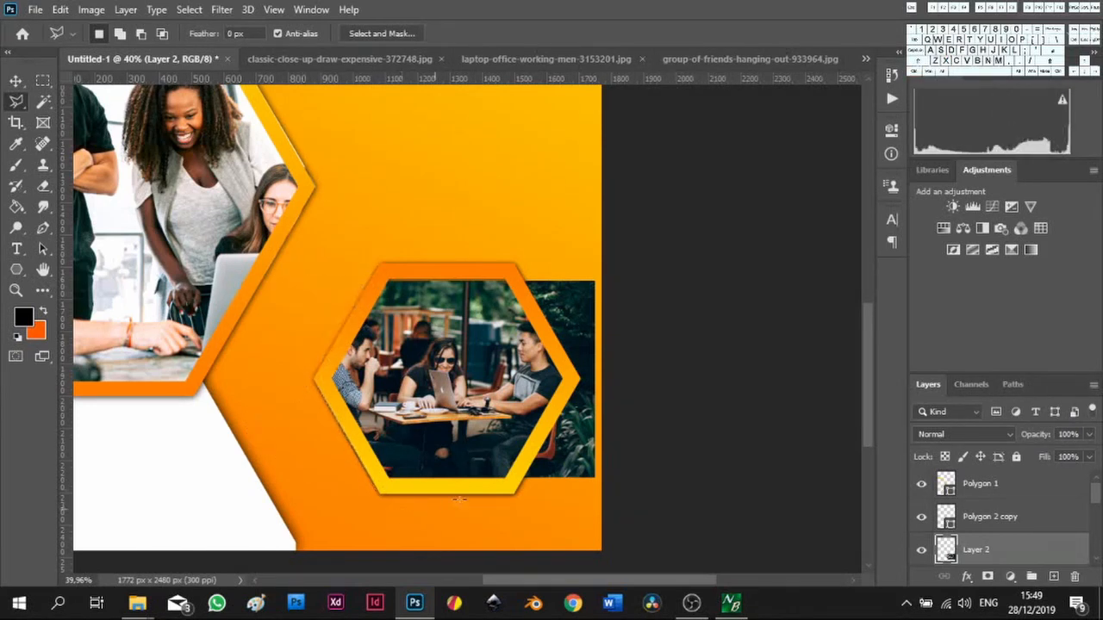
Lasso the photo area beyond both right-hand edges of the small hexagon, delete it and clear the selection
click(517, 479)
click(579, 379)
click(517, 274)
click(678, 245)
click(692, 484)
click(566, 532)
click(522, 486)
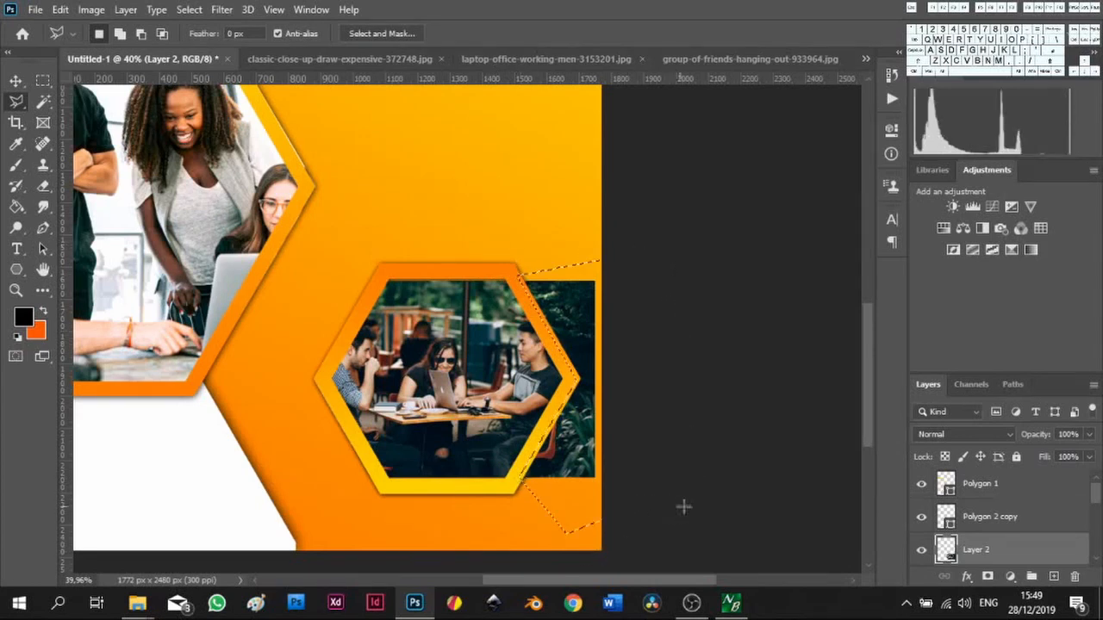
key(Delete)
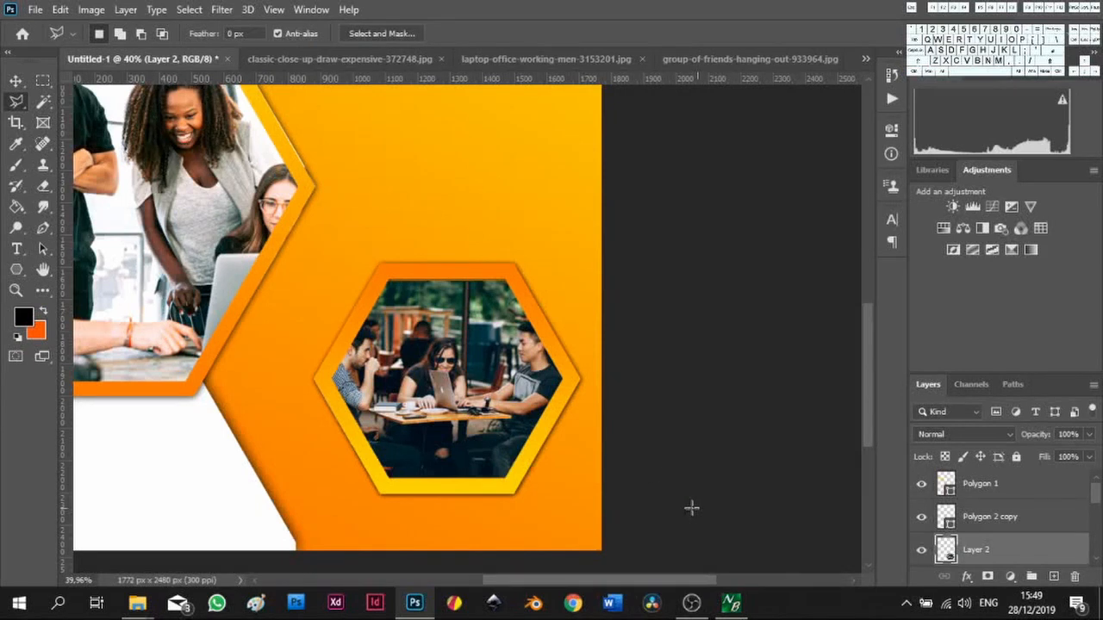
Draw a rotated black six-sided polygon about 301 by 322 px in the white panel's upper area
scroll(262, 244, down, 3)
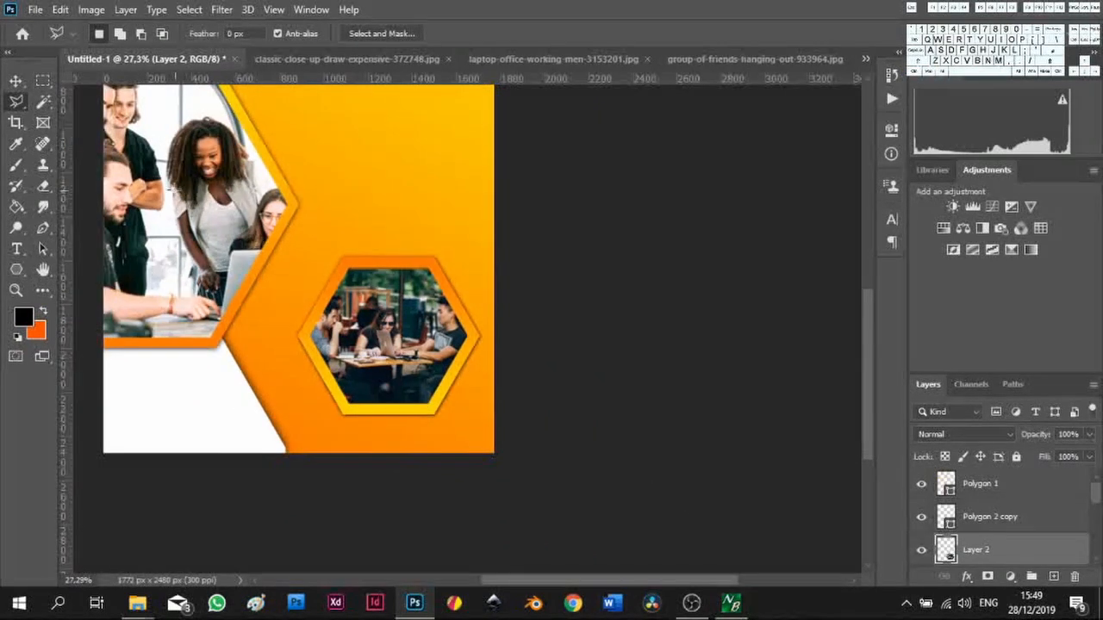
scroll(195, 207, up, 4)
scroll(194, 206, up, 2)
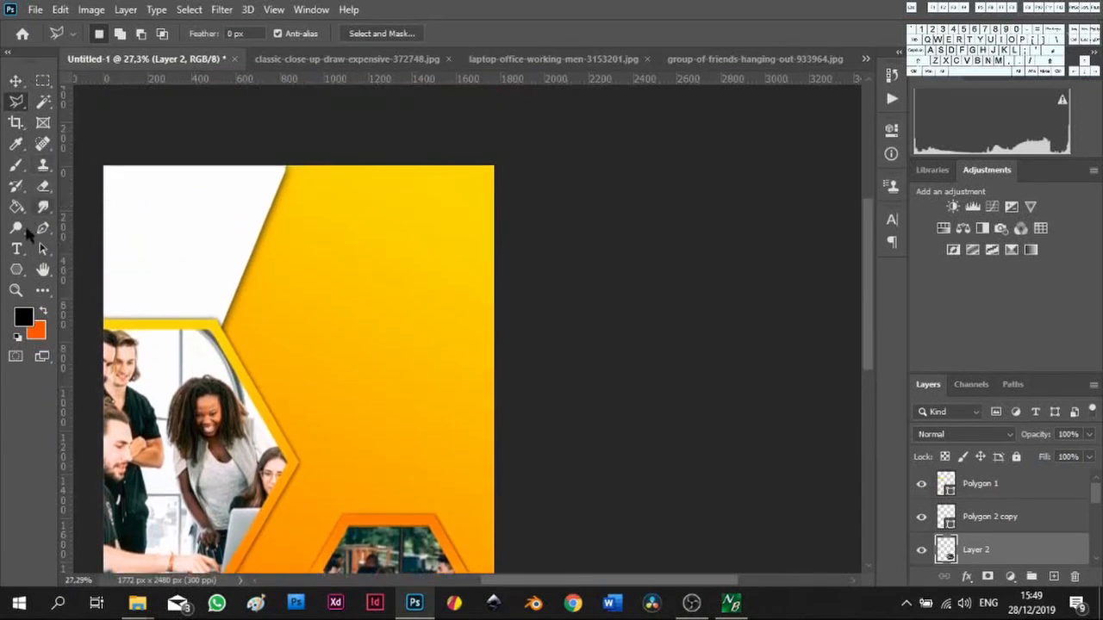
click(16, 272)
drag(130, 202, 122, 240)
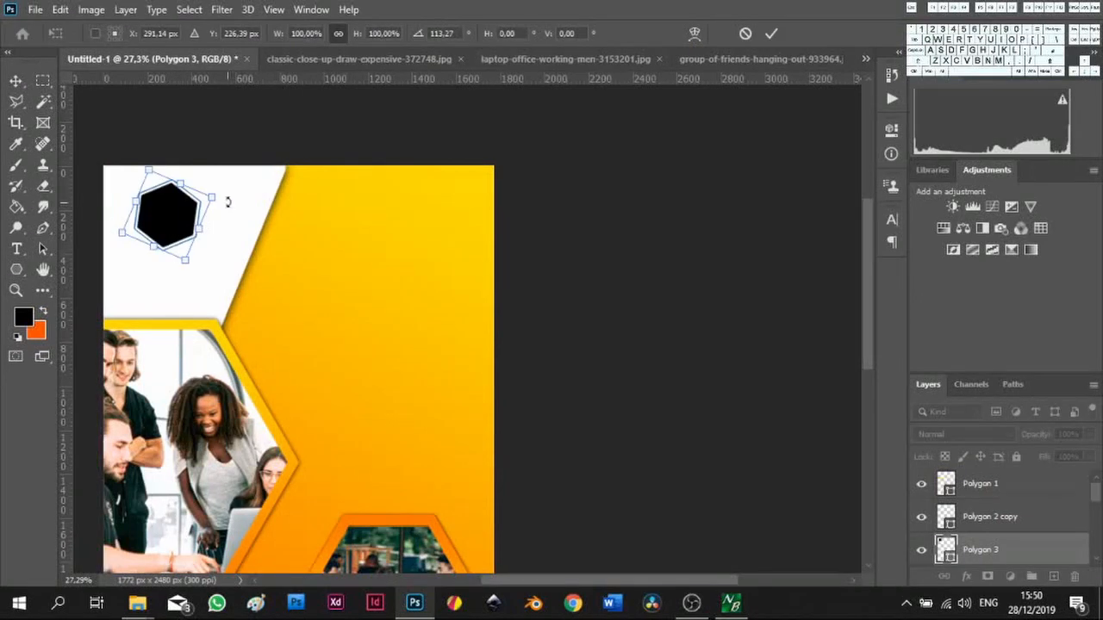
Scale the black hexagon to 60.70% and move it near the poster's upper-left corner, centred at about X 163, Y 151 px
click(15, 82)
scroll(164, 222, up, 5)
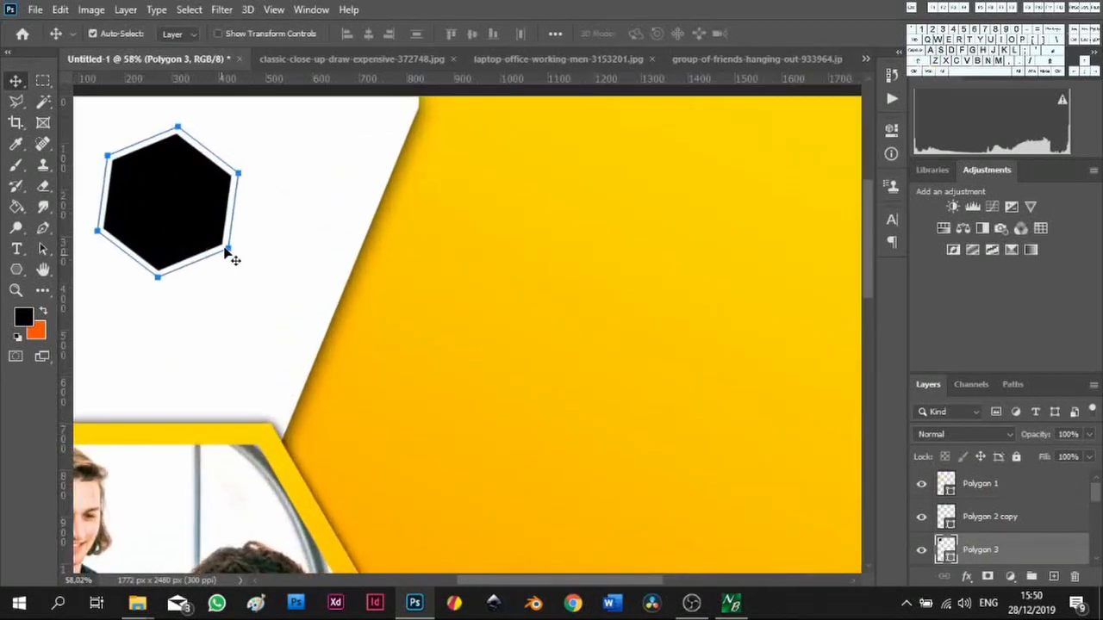
drag(228, 249, 214, 239)
click(277, 285)
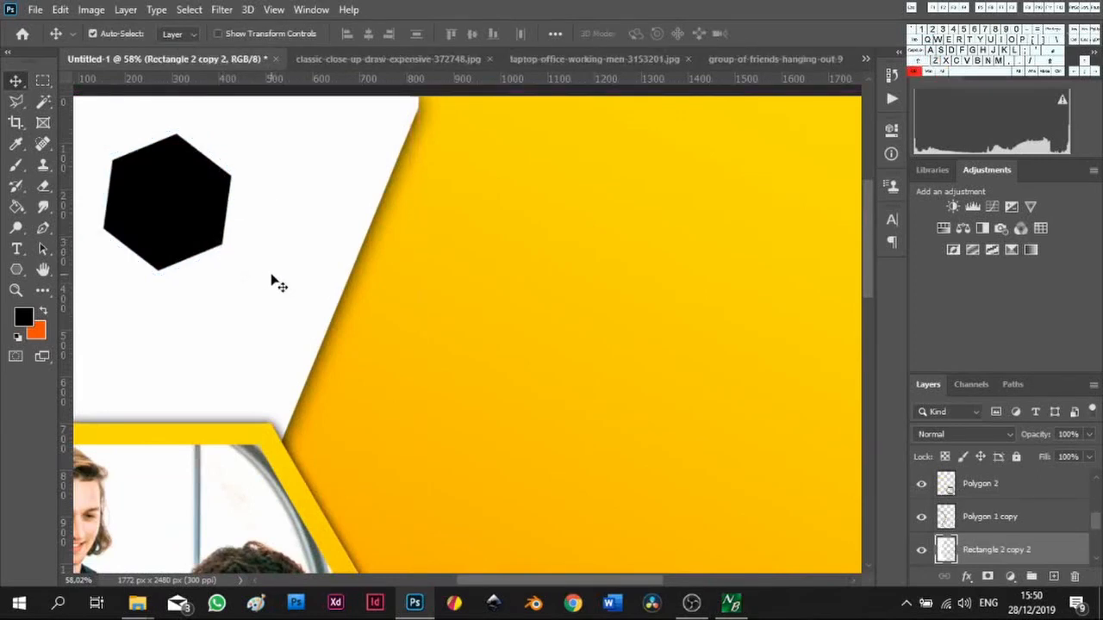
click(204, 203)
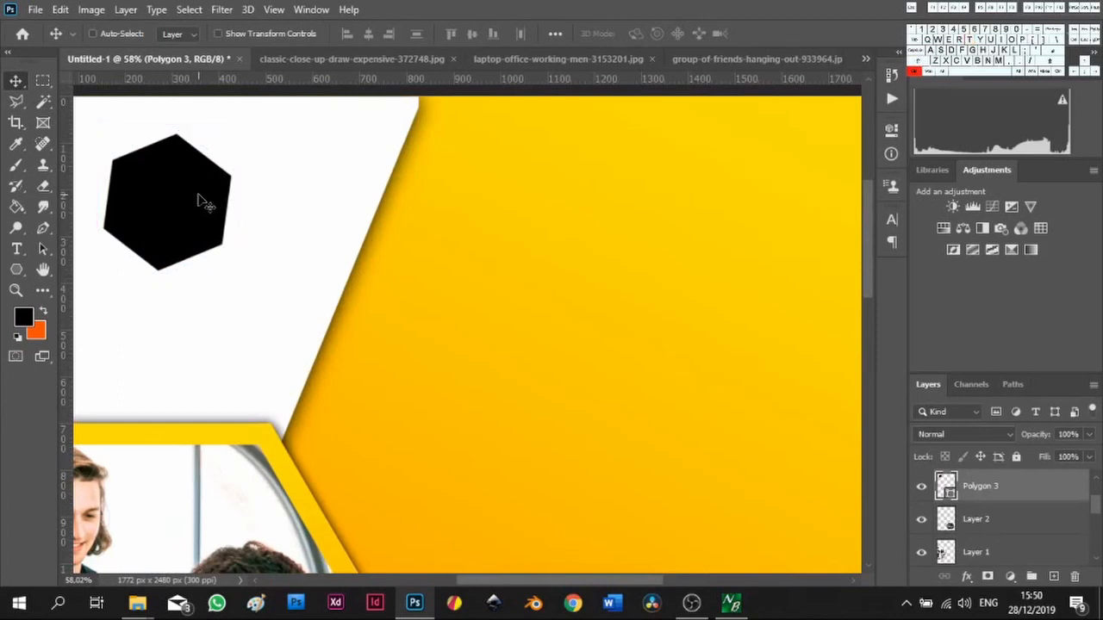
key(ctrl+t)
drag(240, 277, 214, 255)
drag(494, 581, 470, 581)
scroll(320, 297, up, 1)
drag(270, 220, 225, 196)
drag(270, 253, 212, 200)
click(17, 271)
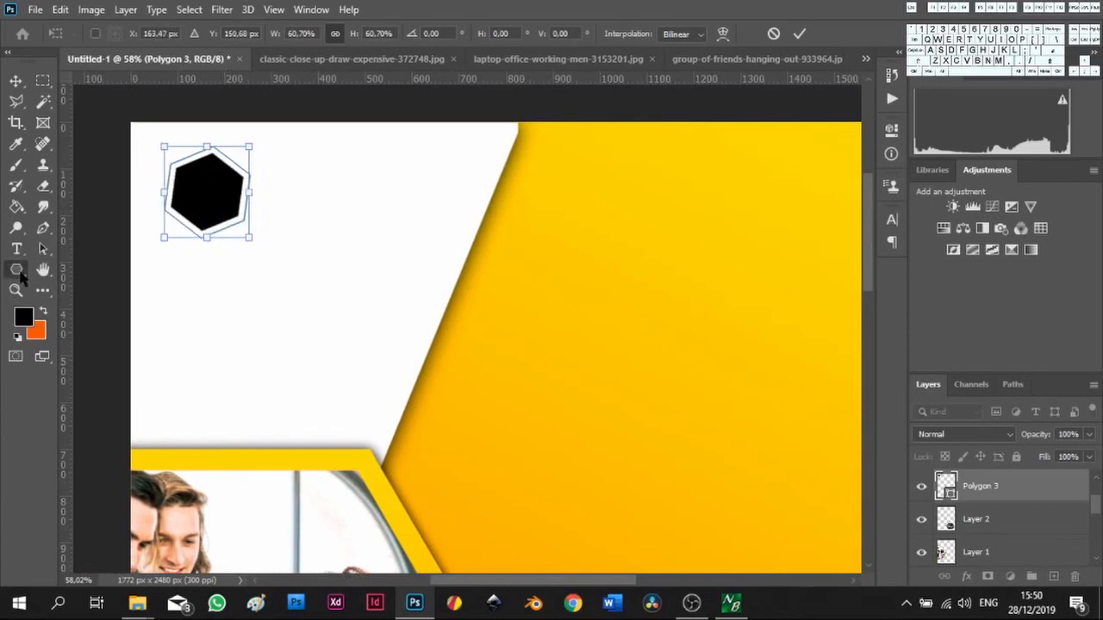
key(Return)
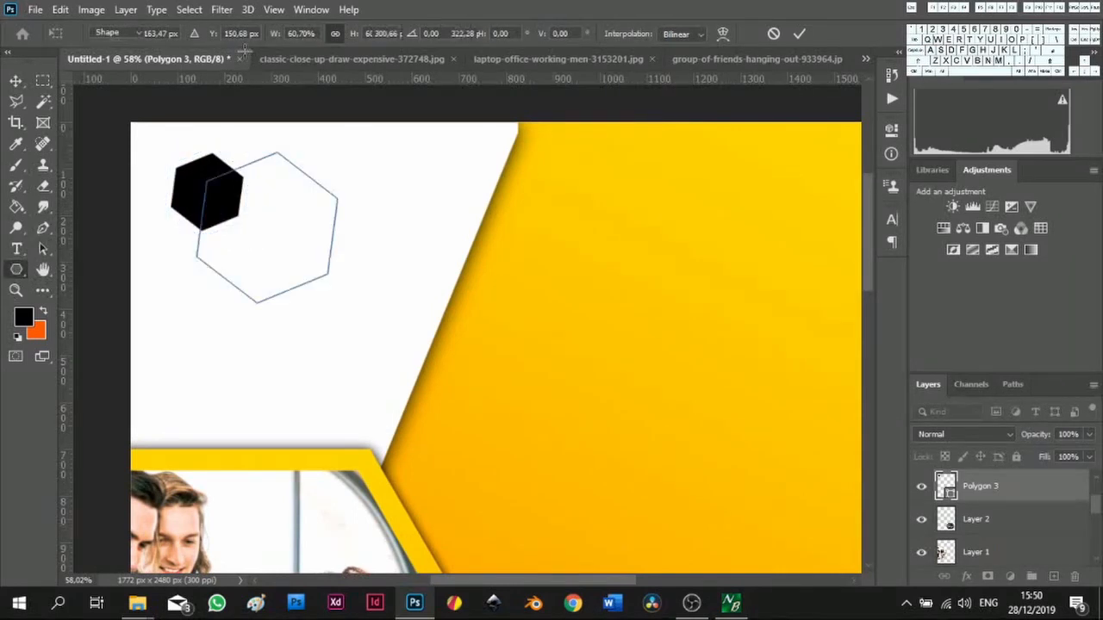
Remove the corner hexagon's fill and set its stroke color to dark navy blue
click(180, 35)
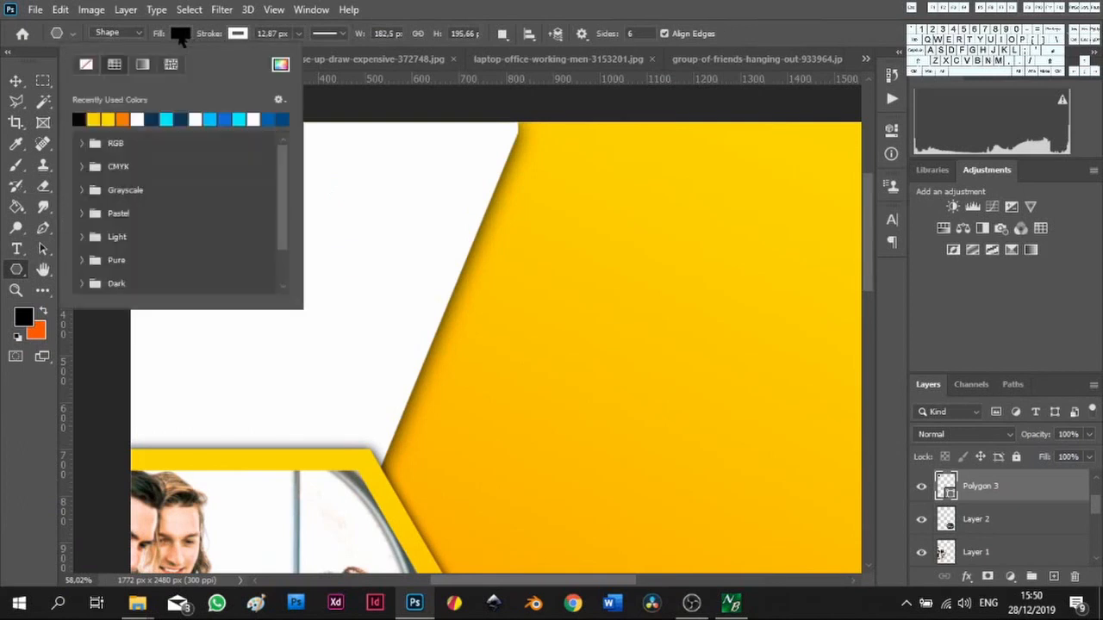
click(86, 64)
click(240, 36)
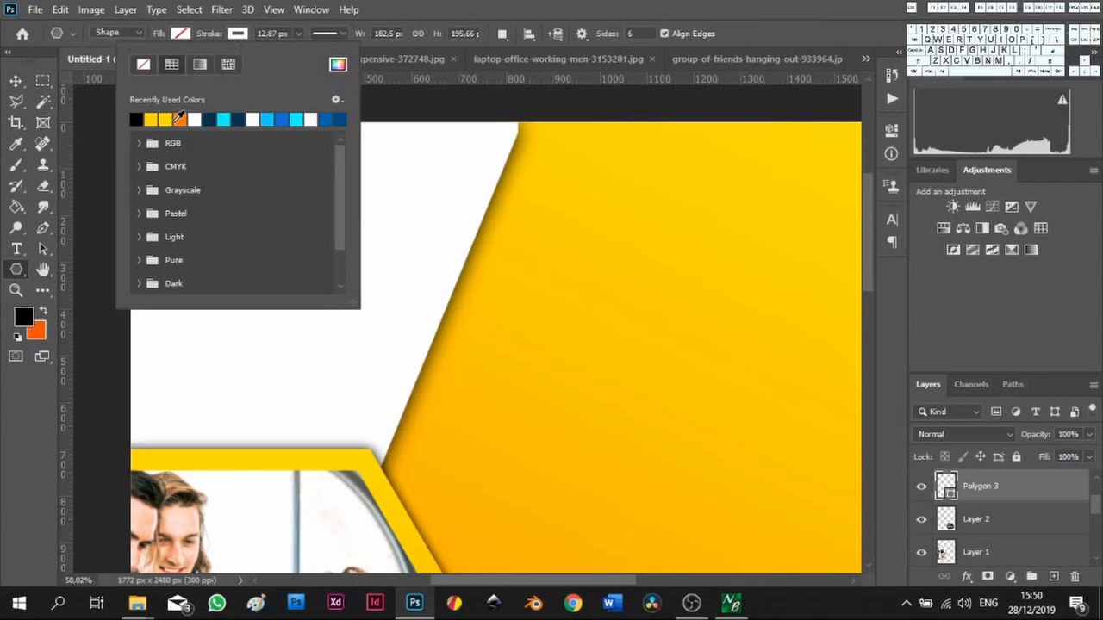
click(241, 119)
click(217, 25)
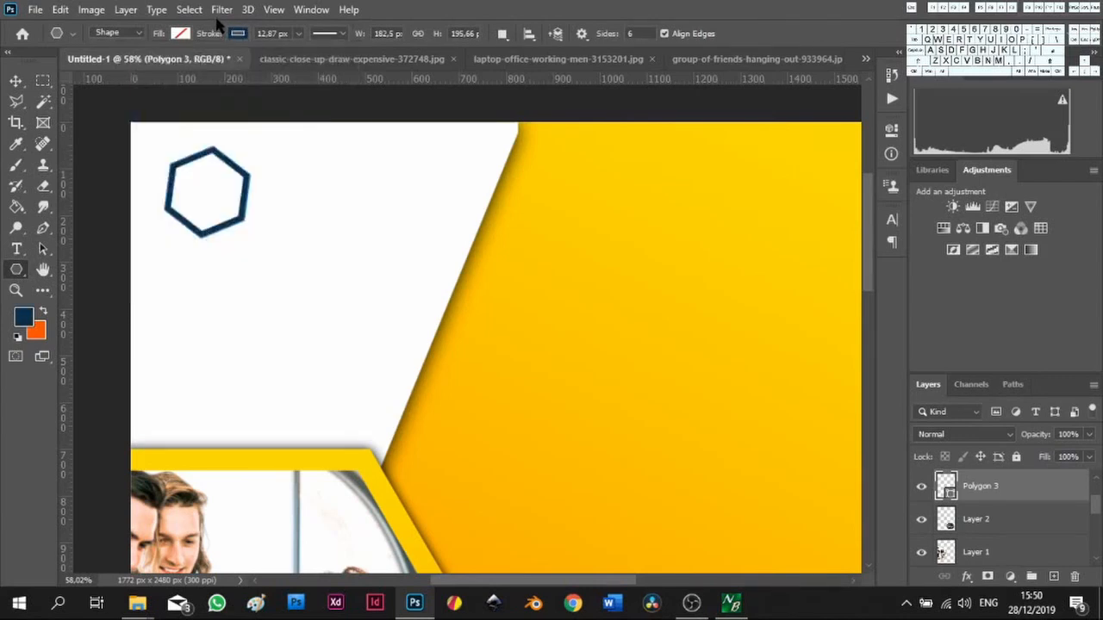
Duplicate the navy hexagon outline and scale the copy to 45.97% about its centre, inside the original
click(15, 81)
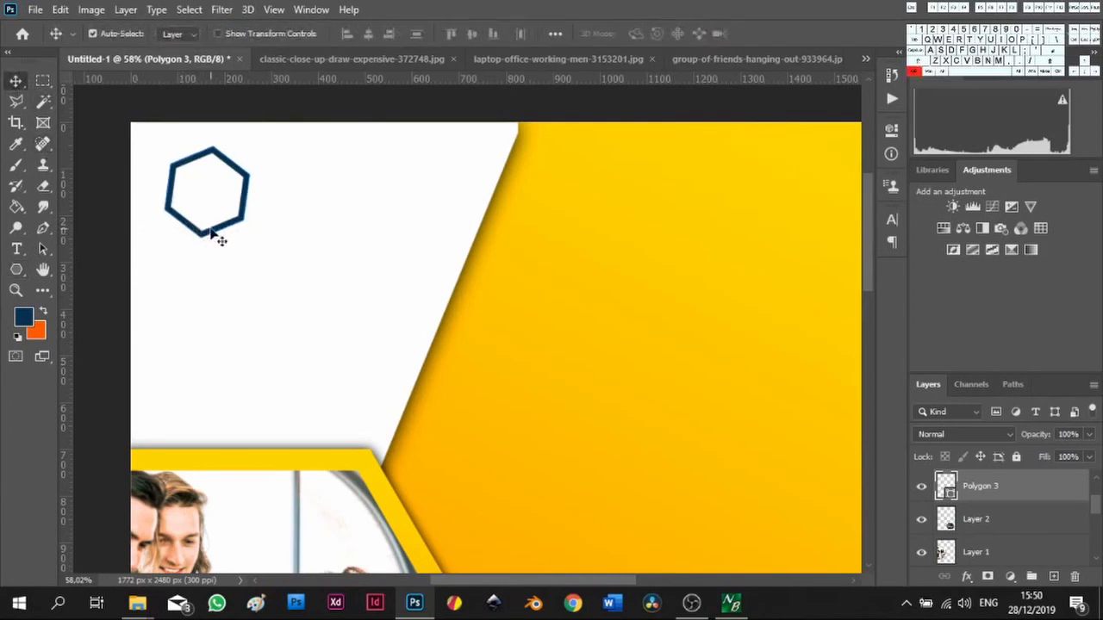
key(ctrl+j)
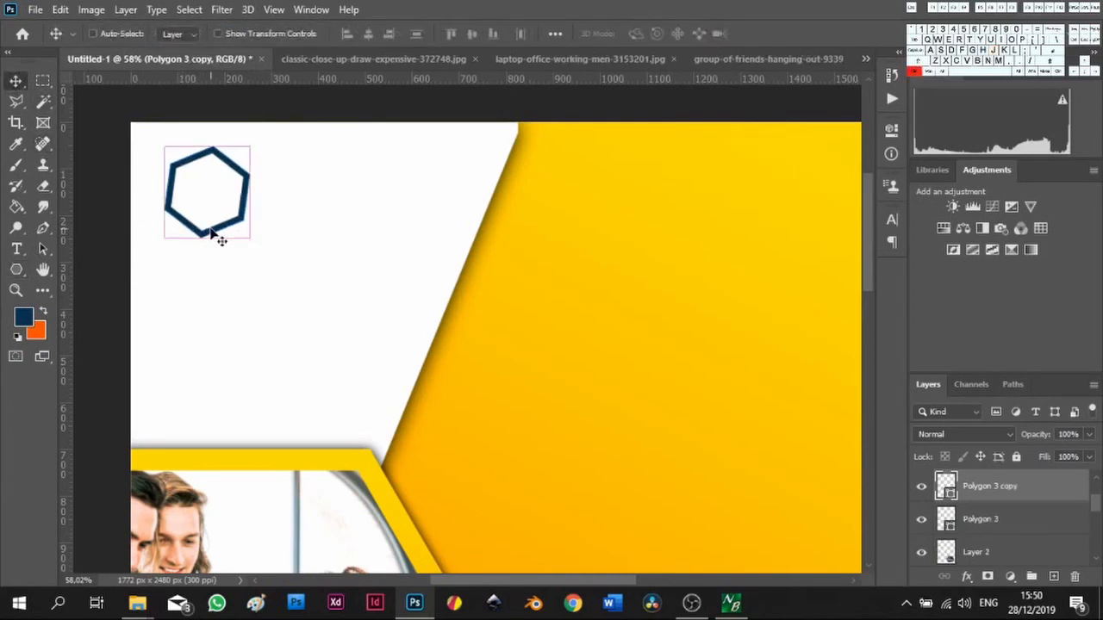
key(ctrl+t)
drag(250, 240, 217, 222)
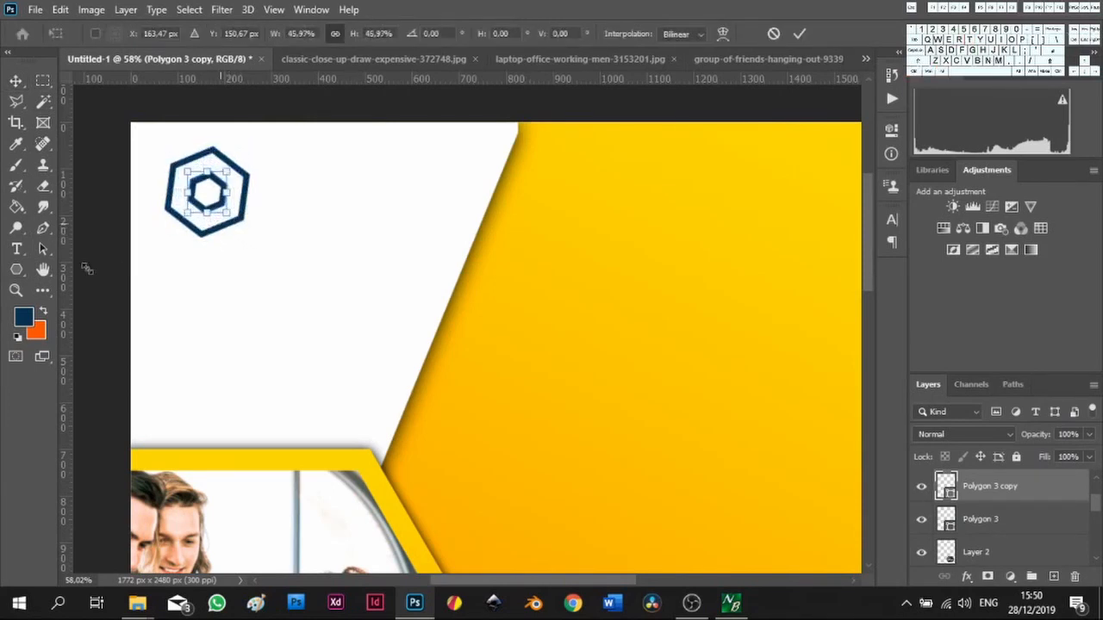
click(15, 269)
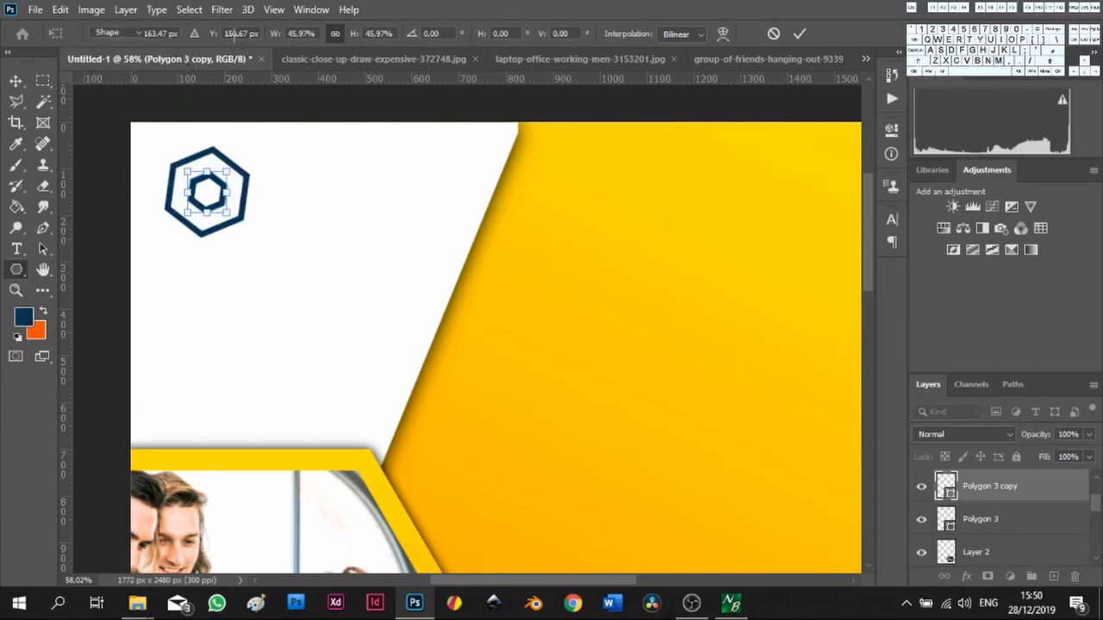
key(Return)
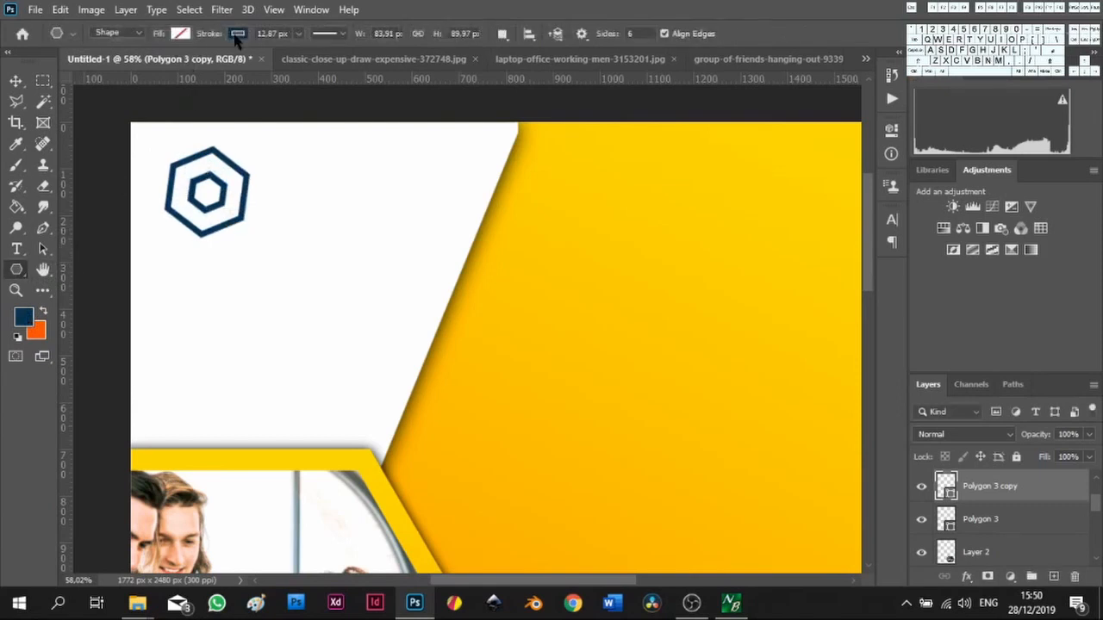
Remove the inner hexagon's stroke and fill it with solid yellow
click(238, 35)
click(143, 63)
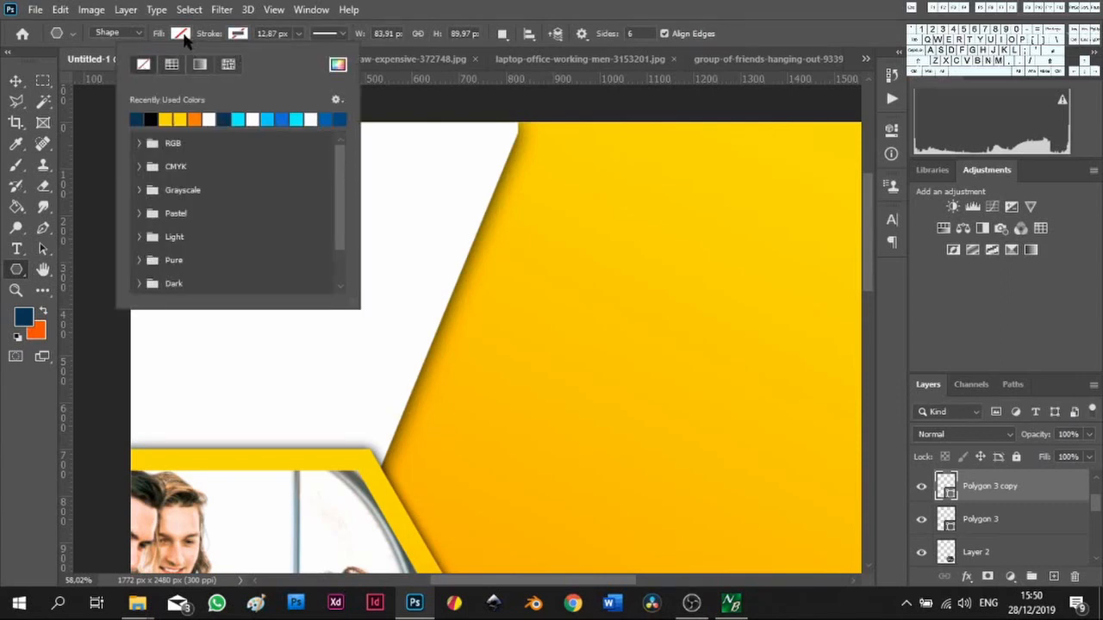
click(181, 35)
click(122, 119)
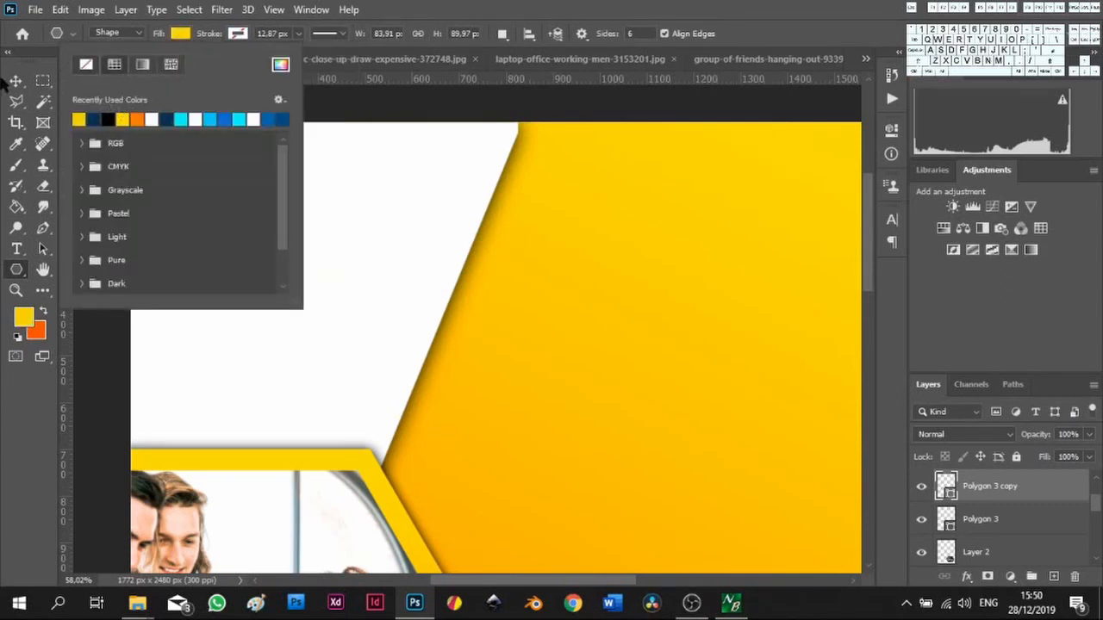
click(16, 81)
key(ctrl)
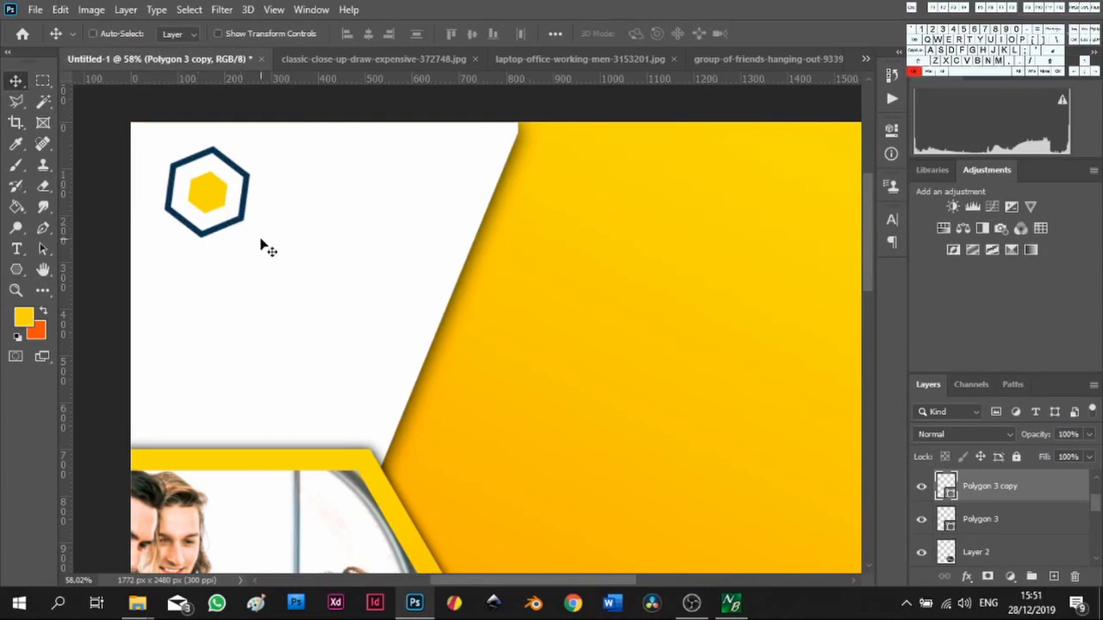
Start a text line beside the hexagon logo, clear its placeholder text and set the text color to black (000000)
click(16, 249)
click(259, 190)
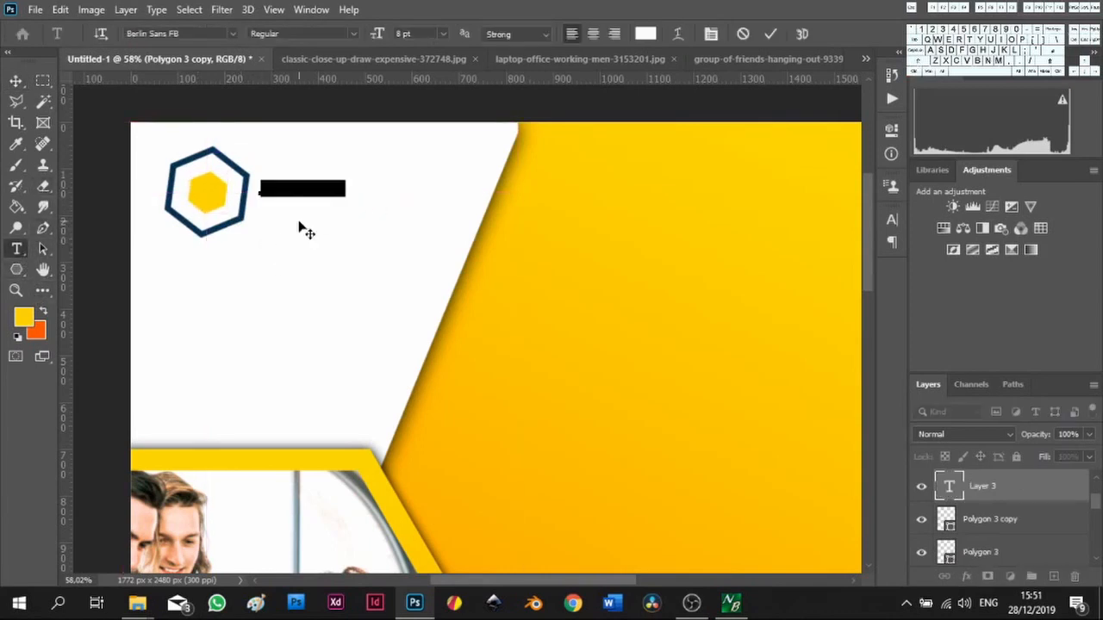
key(BackSpace)
text(You)
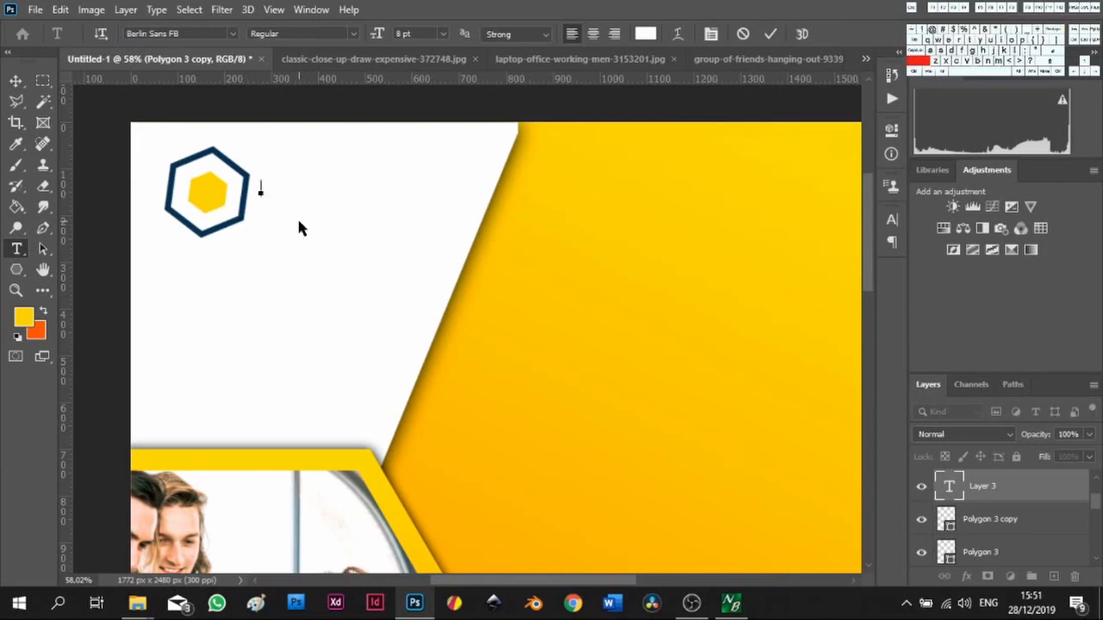
key(BackSpace)
key(BackSpace)
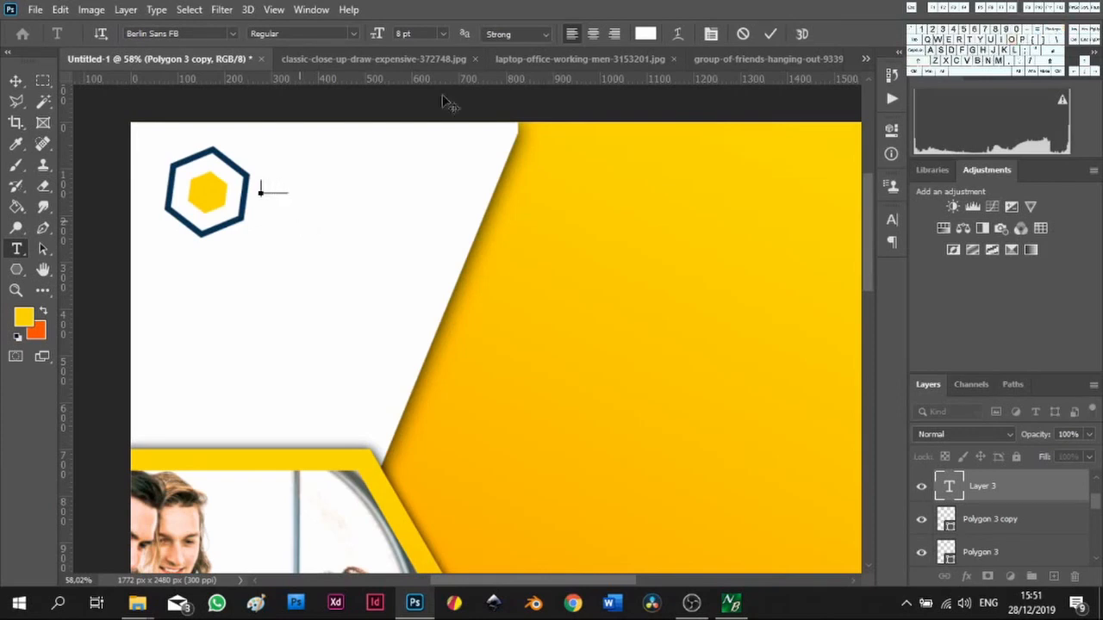
click(648, 34)
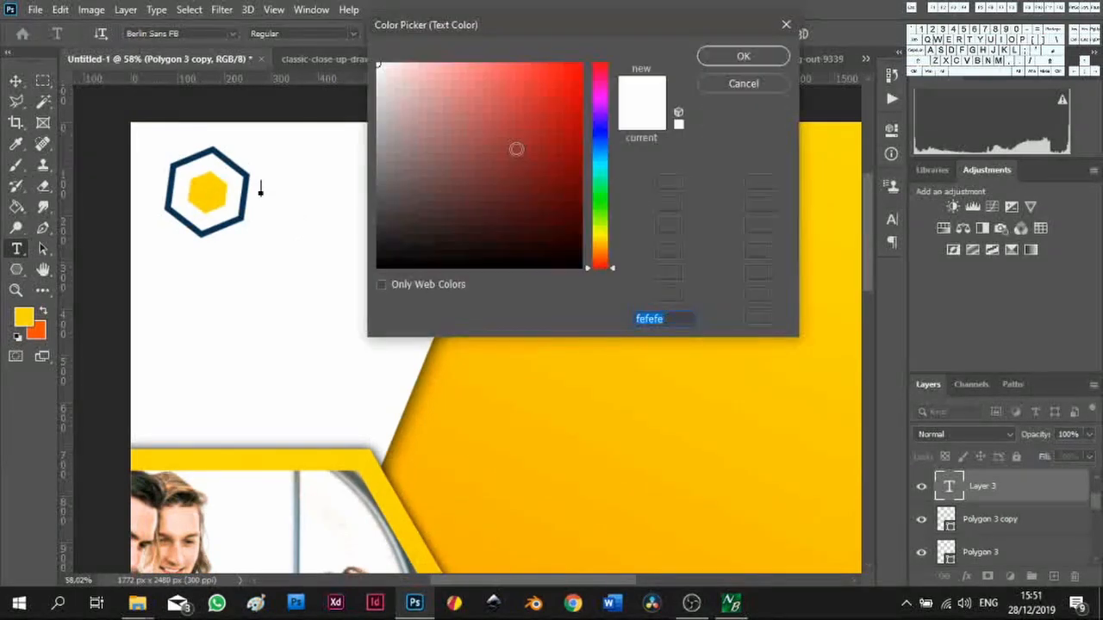
text(000000)
click(734, 59)
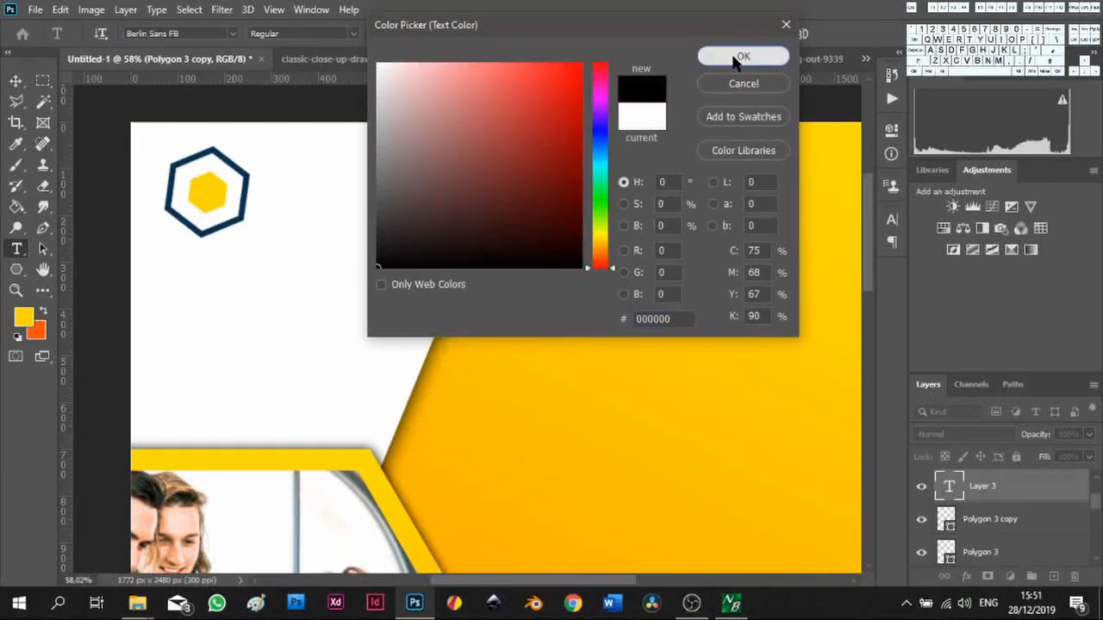
Enter "Your" as the first word of the logo text, with only the first letter capitalized
text(yOUR)
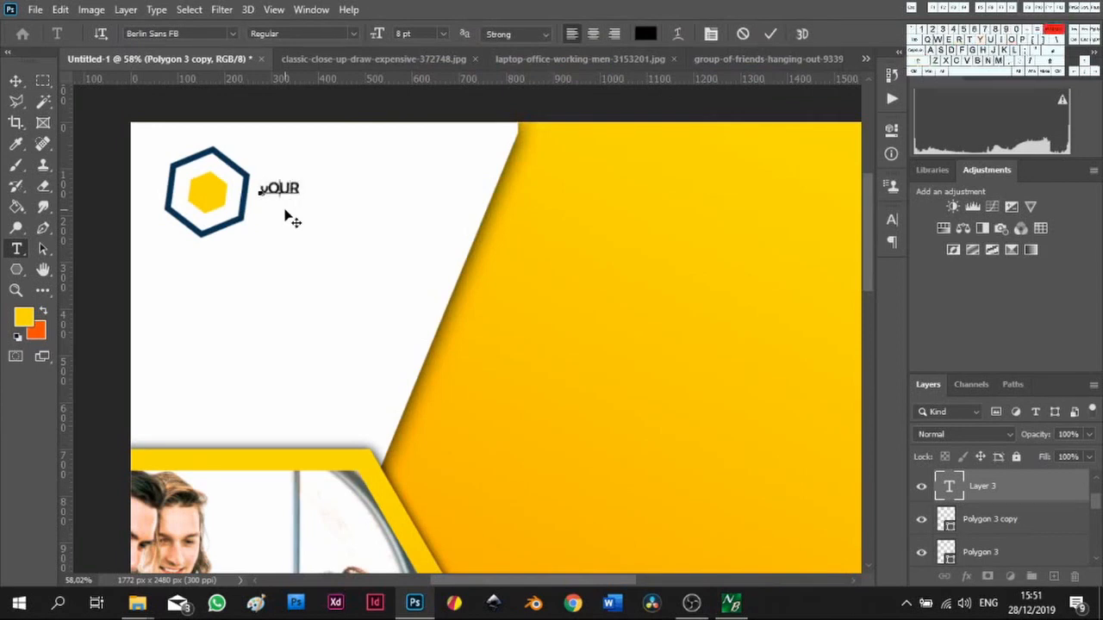
key(BackSpace)
key(BackSpace)
key(BackSpace)
key(Caps_Lock)
text(our)
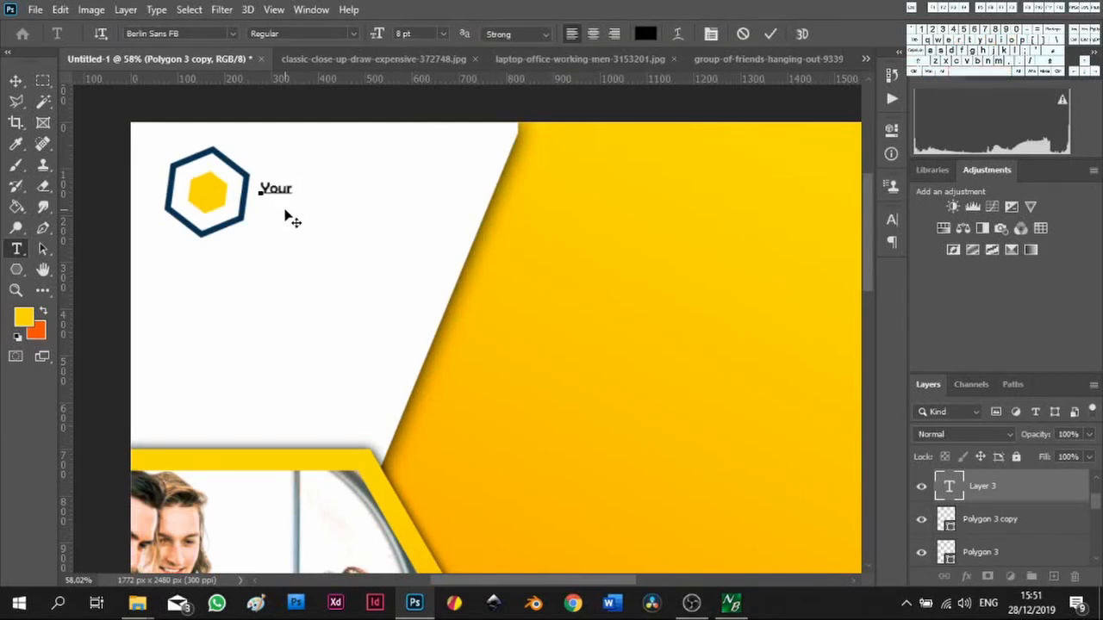
Add "LOGO" in the Bold style after "Your" and commit the text
click(354, 34)
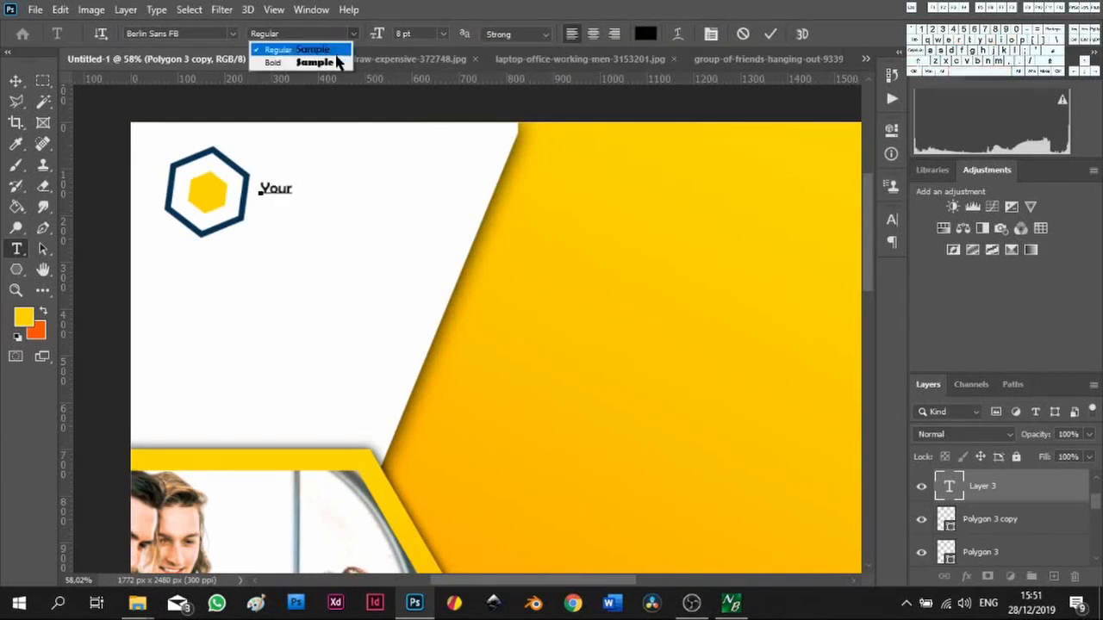
click(337, 62)
text(L)
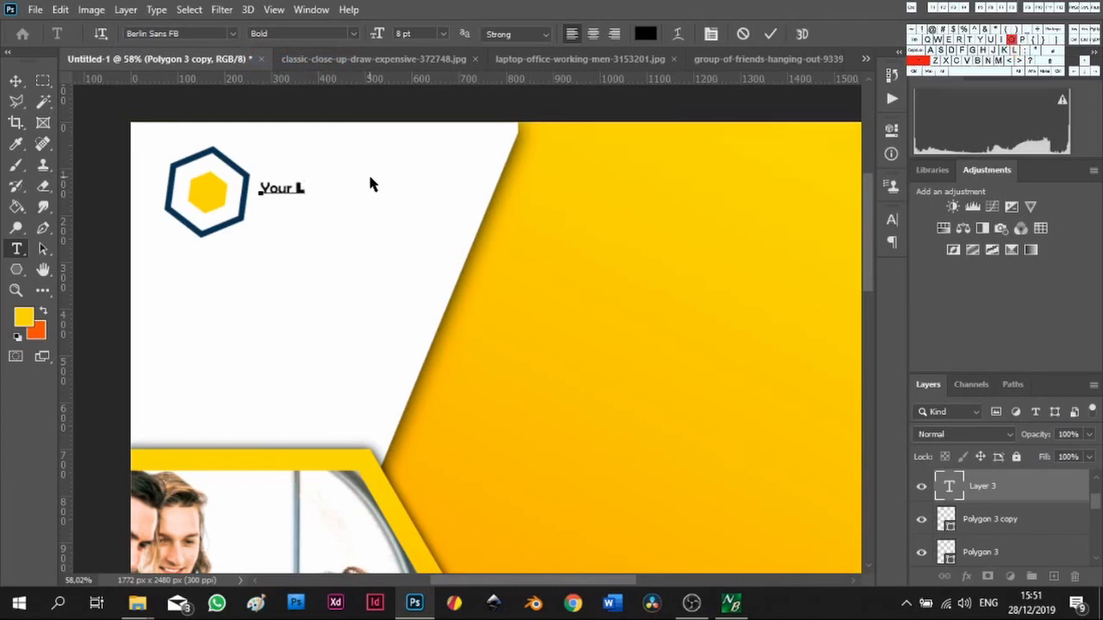
text(Og)
text(GO)
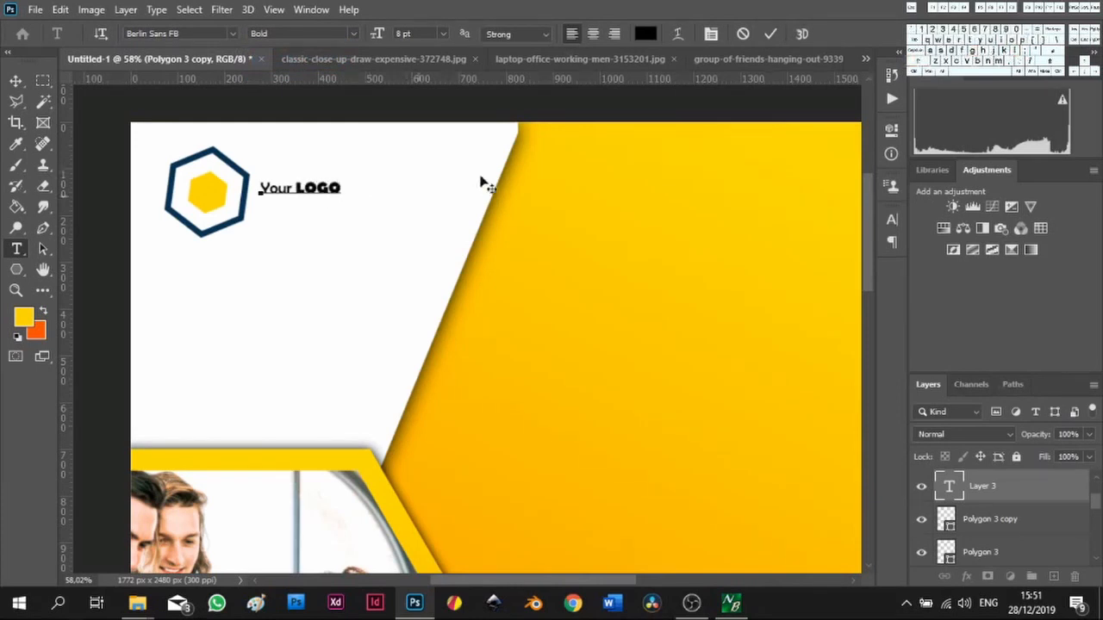
click(770, 34)
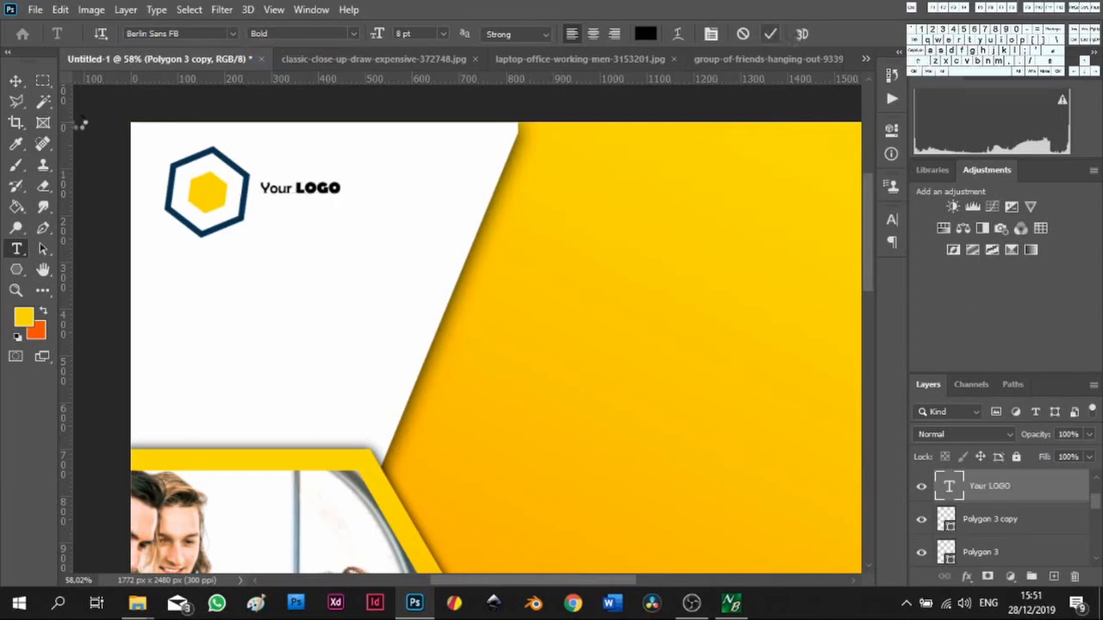
Scale the "Your LOGO" text to 146.40% and move it against the hexagon outline, centred at about X 381, Y 151 px
click(16, 82)
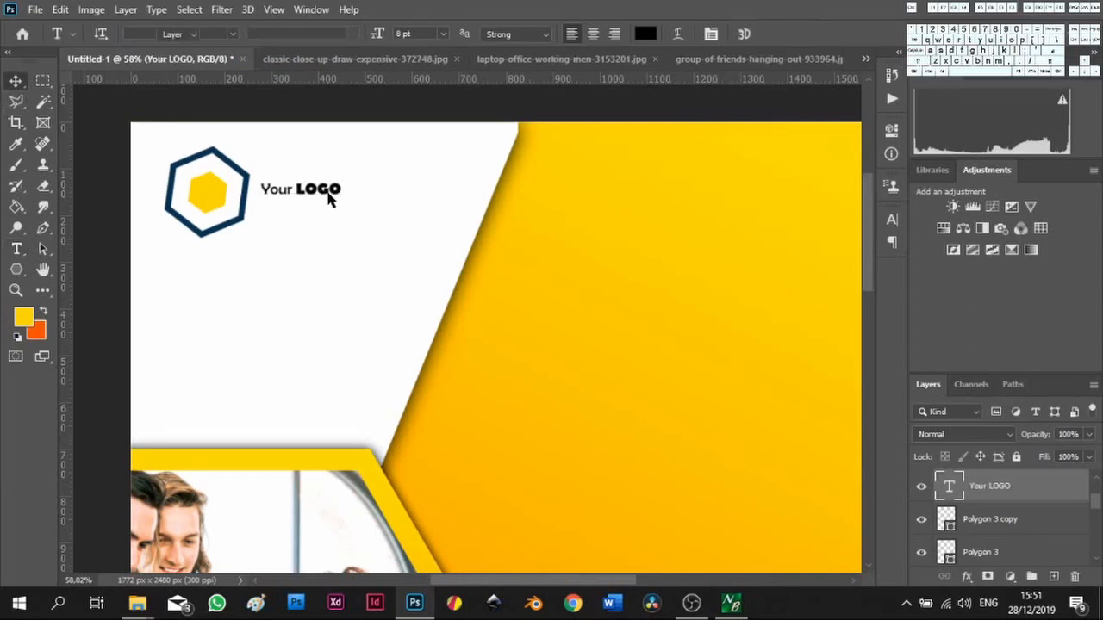
key(ctrl+t)
mouse_move(340, 196)
mouse_down()
mouse_move(362, 202)
mouse_move(329, 198)
mouse_up()
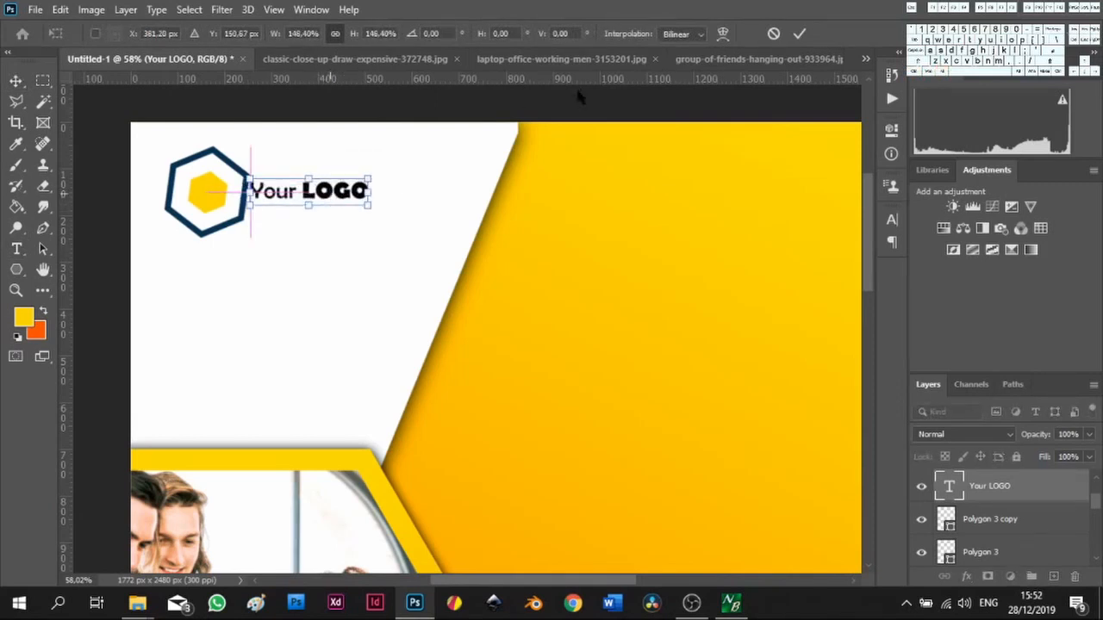
click(799, 34)
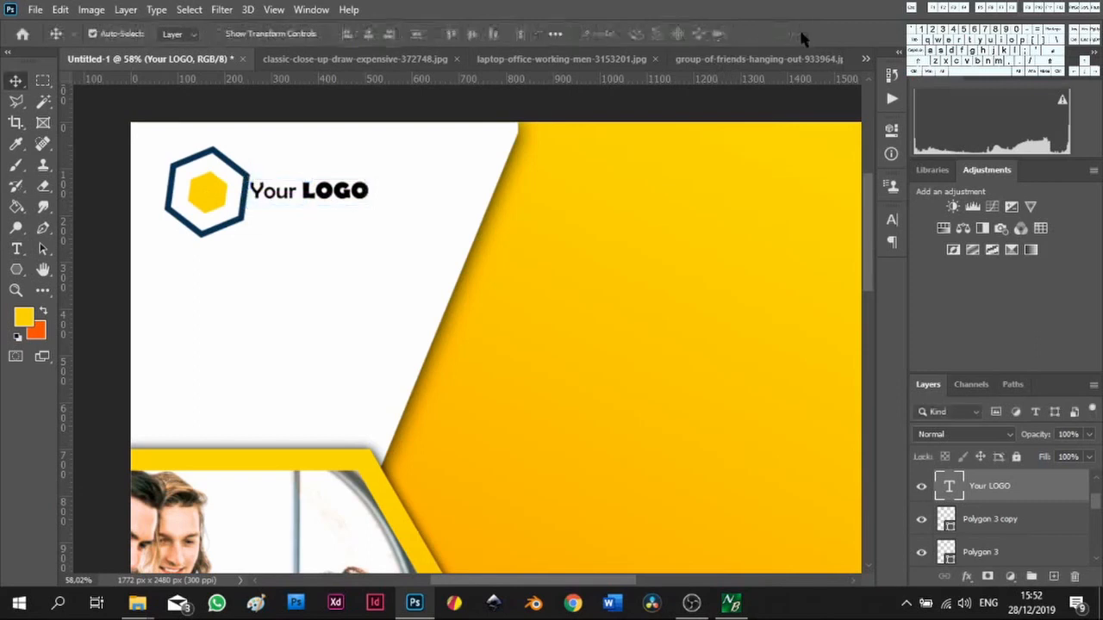
Add a separate text line reading "Company" just below "Your LOGO"
click(16, 249)
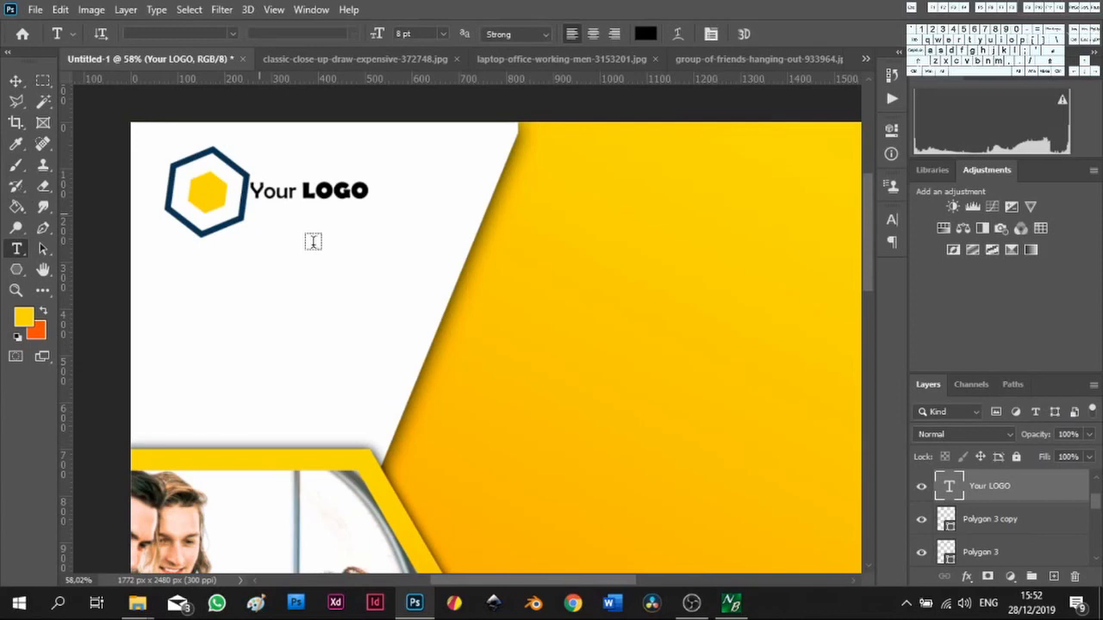
click(259, 211)
key(BackSpace)
text(Campany)
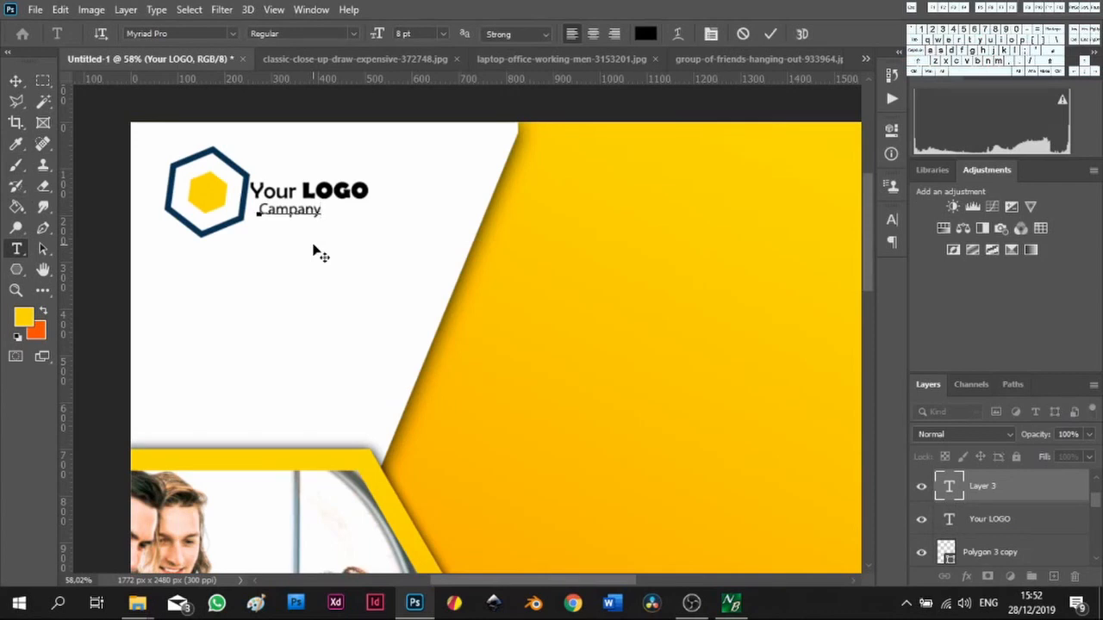
key(Left)
key(Left)
key(BackSpace)
text(o)
Recolor the "Company" text orange (ffa902) and commit it
drag(322, 211, 271, 215)
click(649, 35)
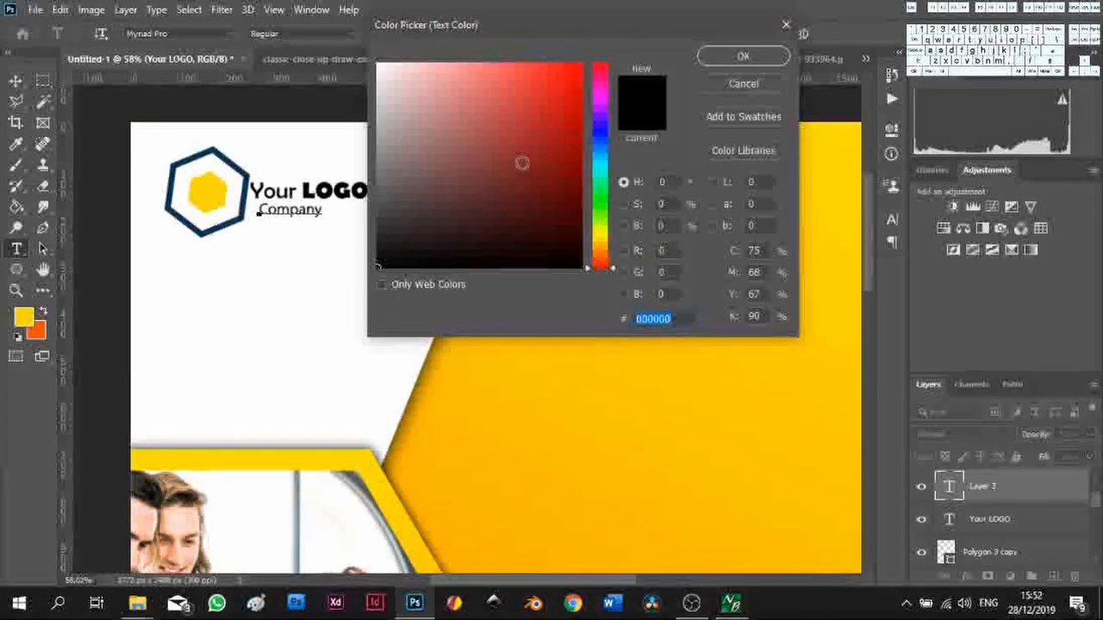
click(594, 236)
drag(595, 237, 596, 246)
click(552, 190)
click(745, 57)
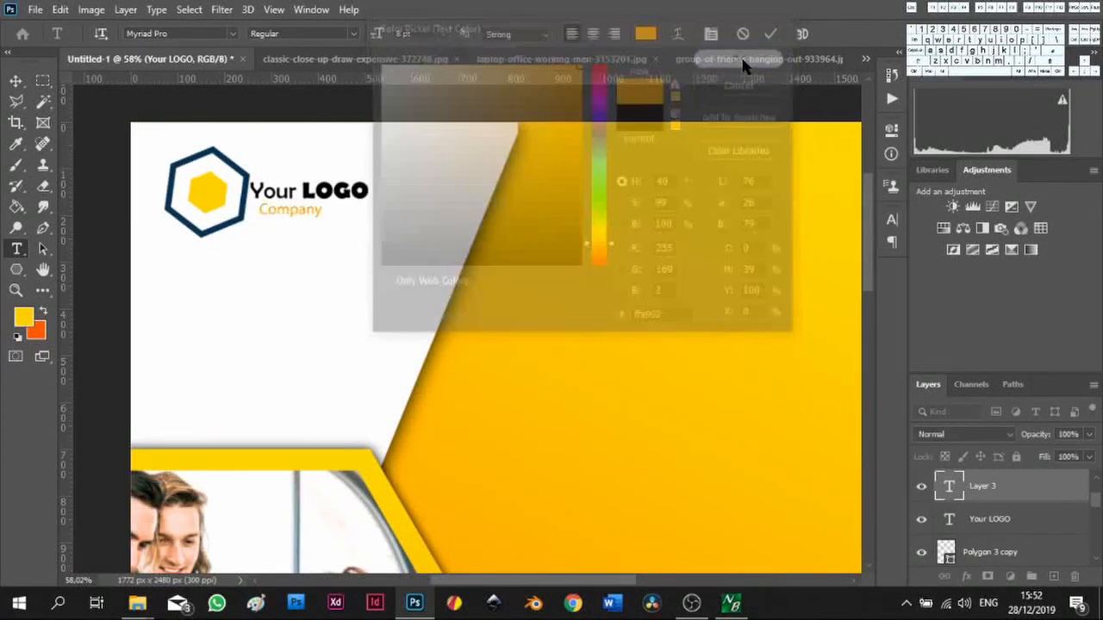
click(771, 34)
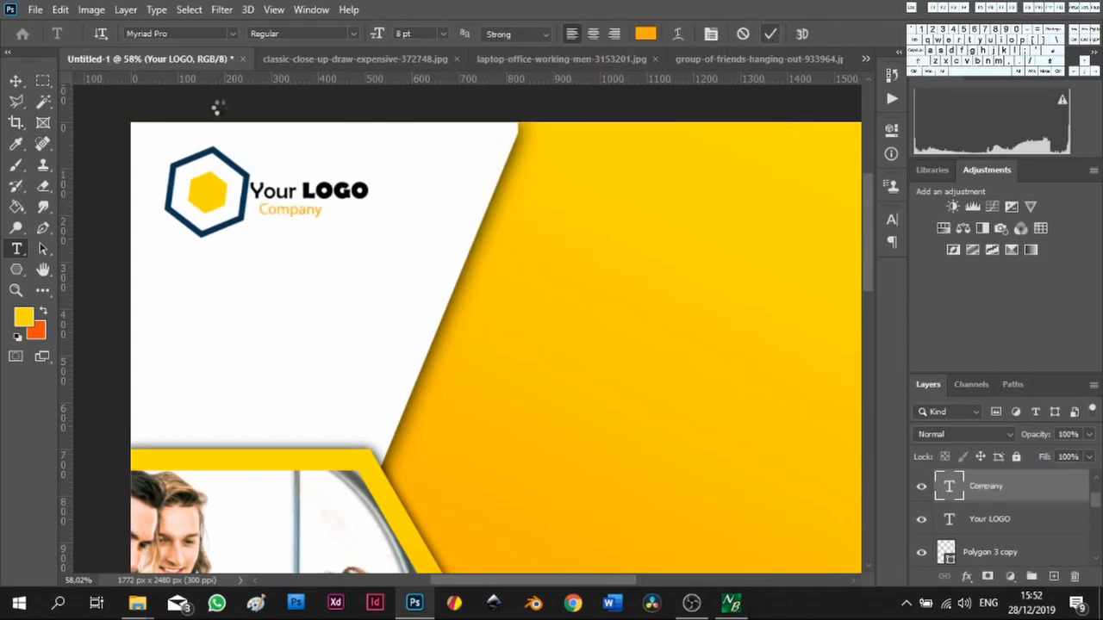
click(17, 81)
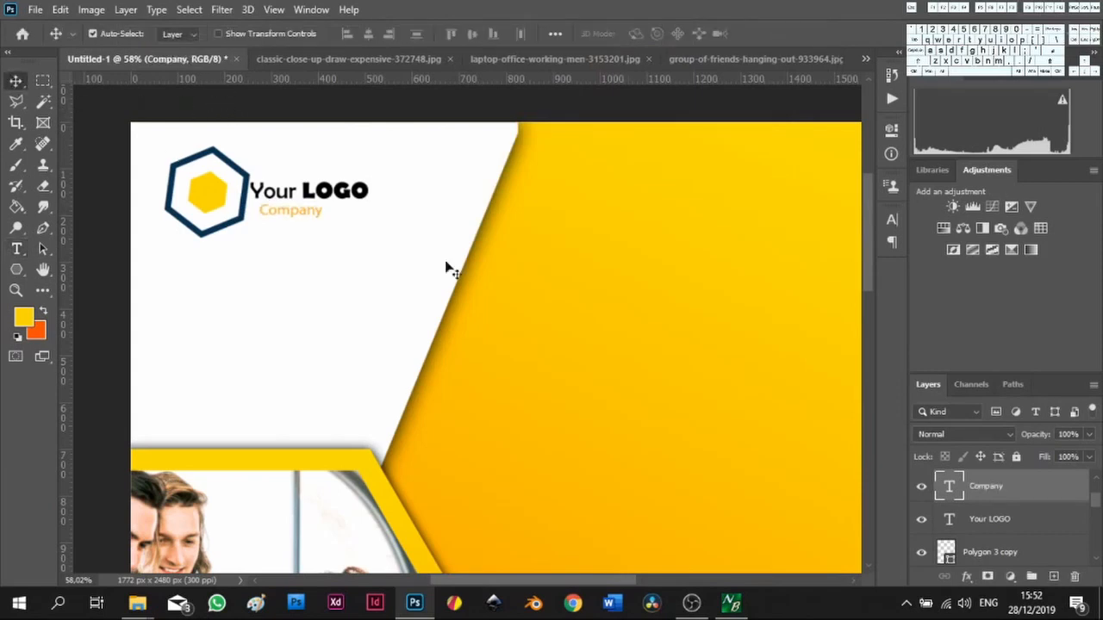
scroll(573, 324, down, 3)
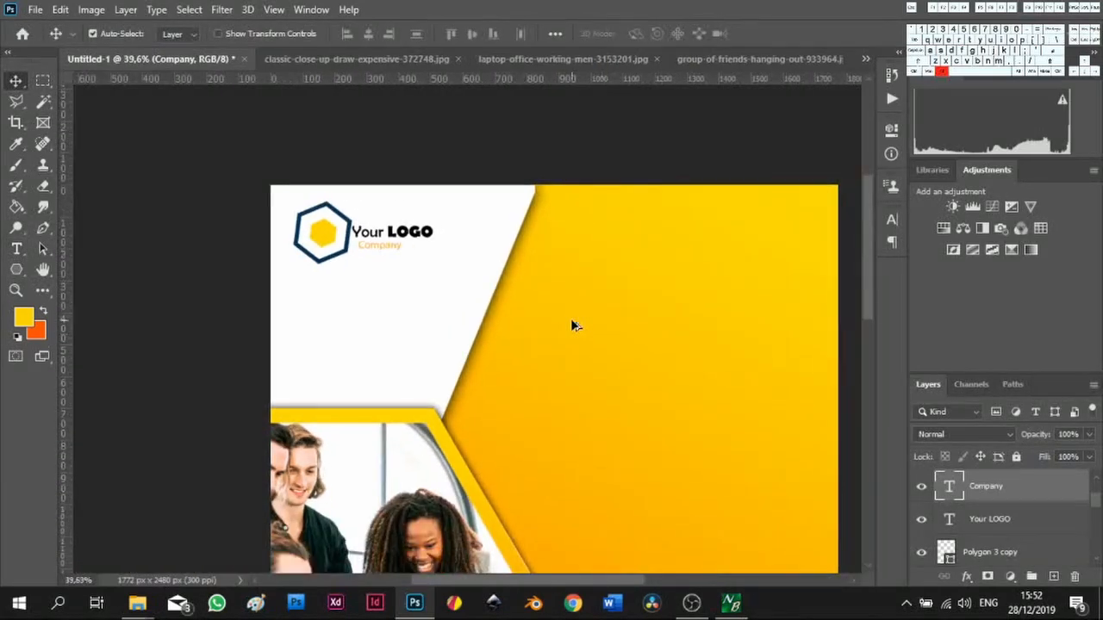
scroll(579, 588, right, 2)
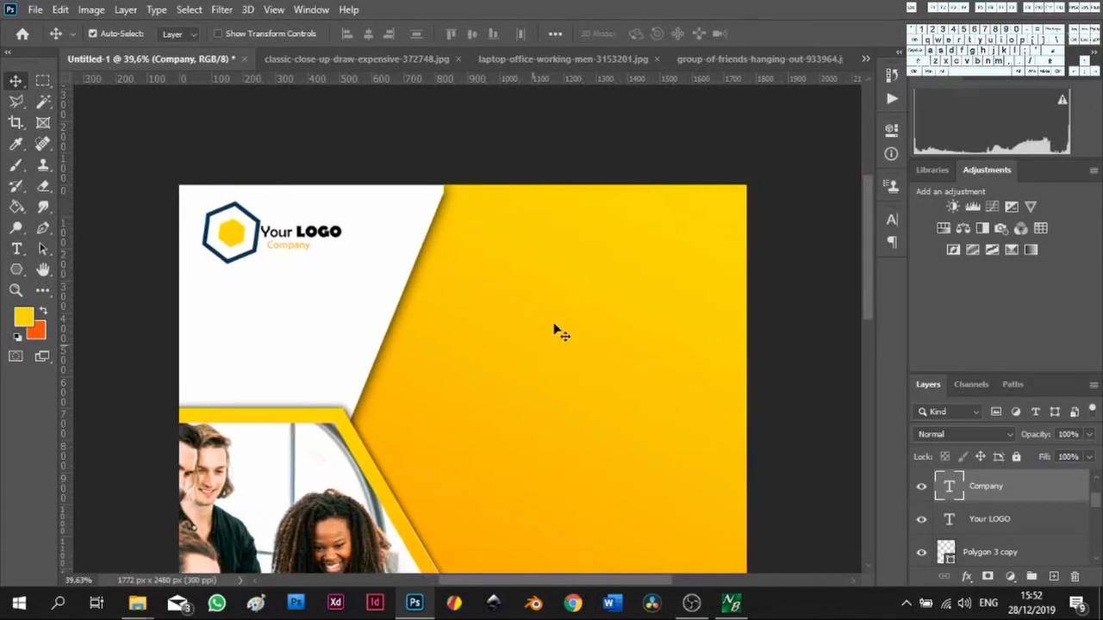
scroll(557, 330, down, 2)
scroll(556, 329, down, 1)
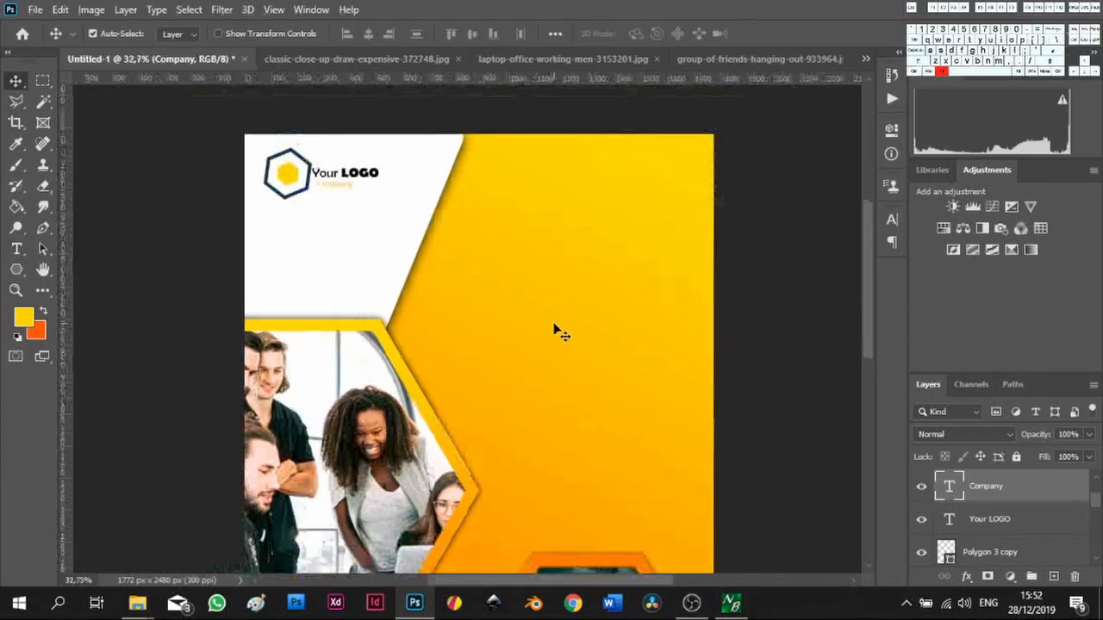
scroll(556, 329, down, 3)
scroll(557, 331, down, 4)
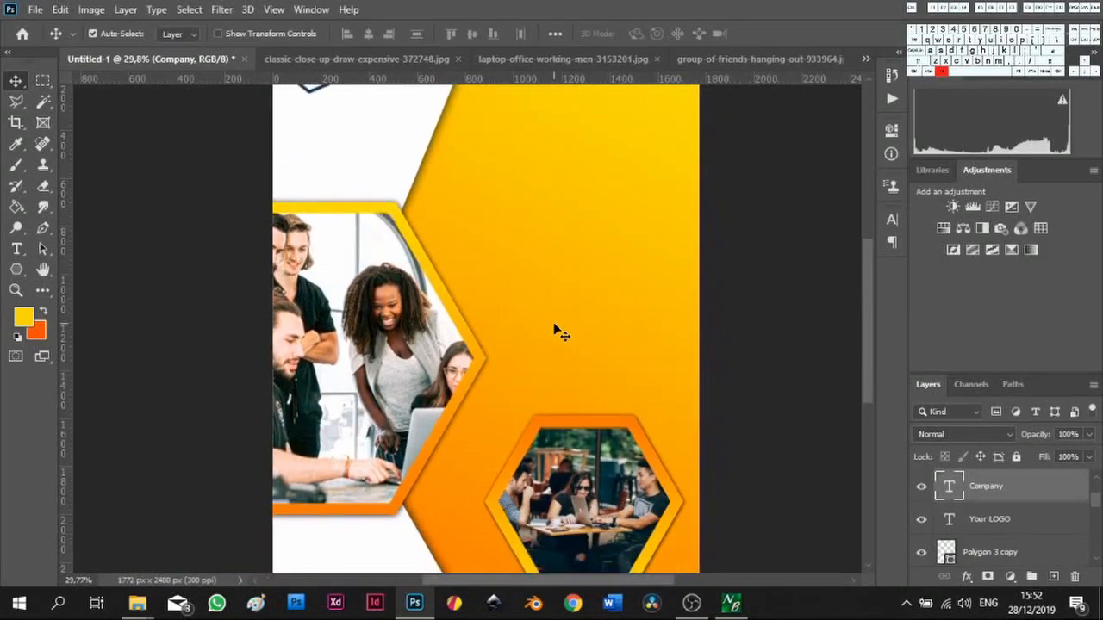